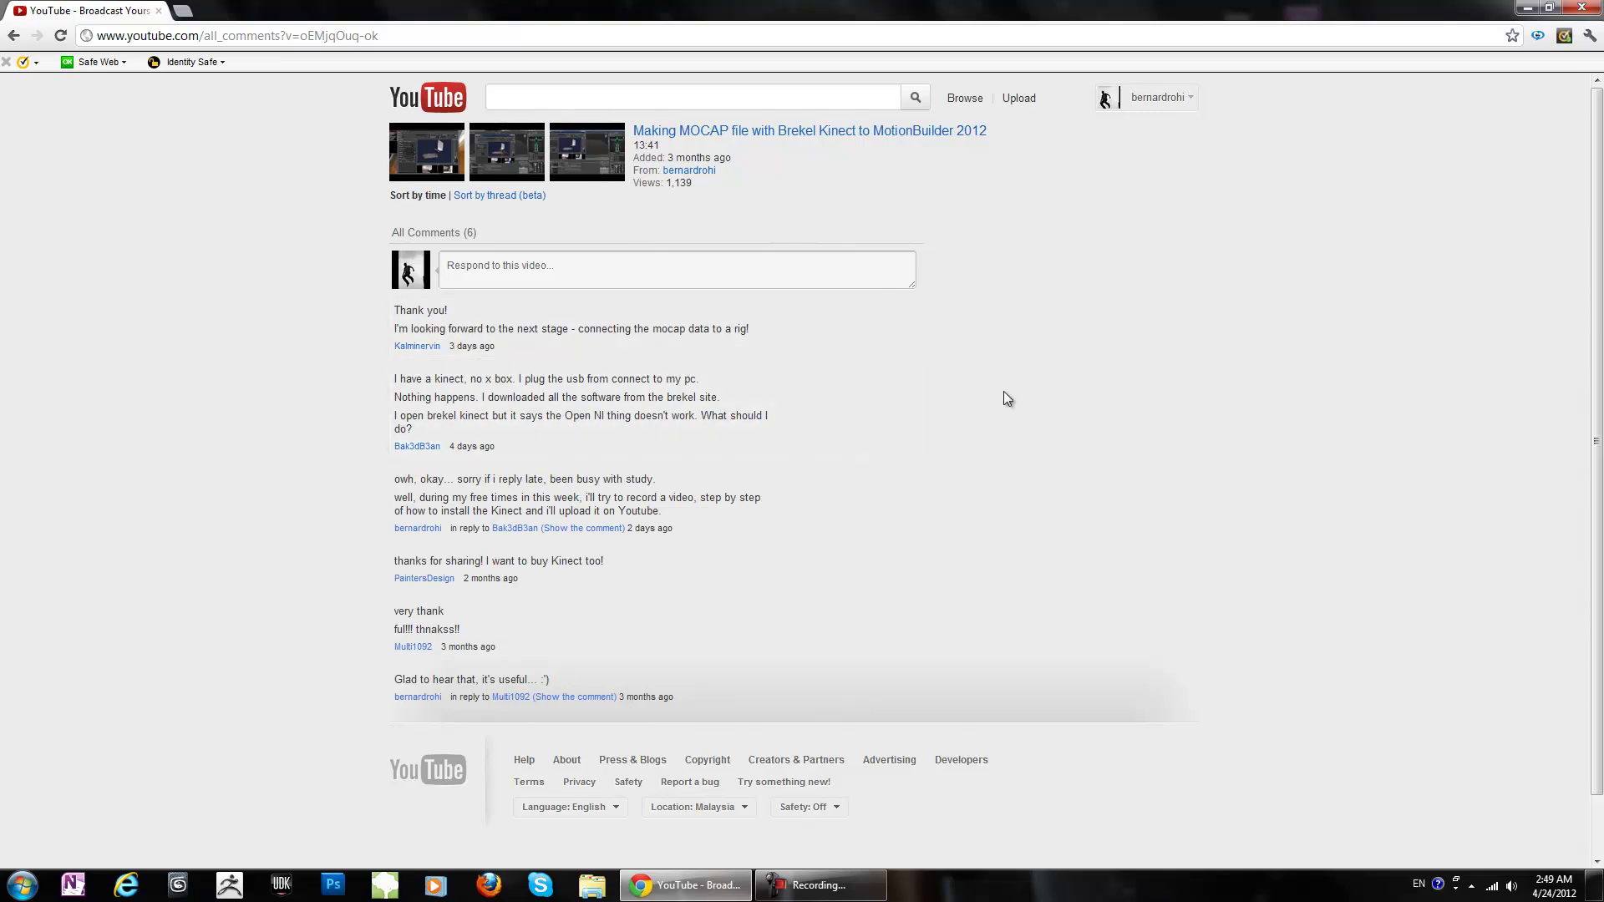
Step: Open Device Manager in Computer Management and select the Xbox NUI Motor entry under Other devices
{"action": "left_click", "coordinate": [1525, 10]}
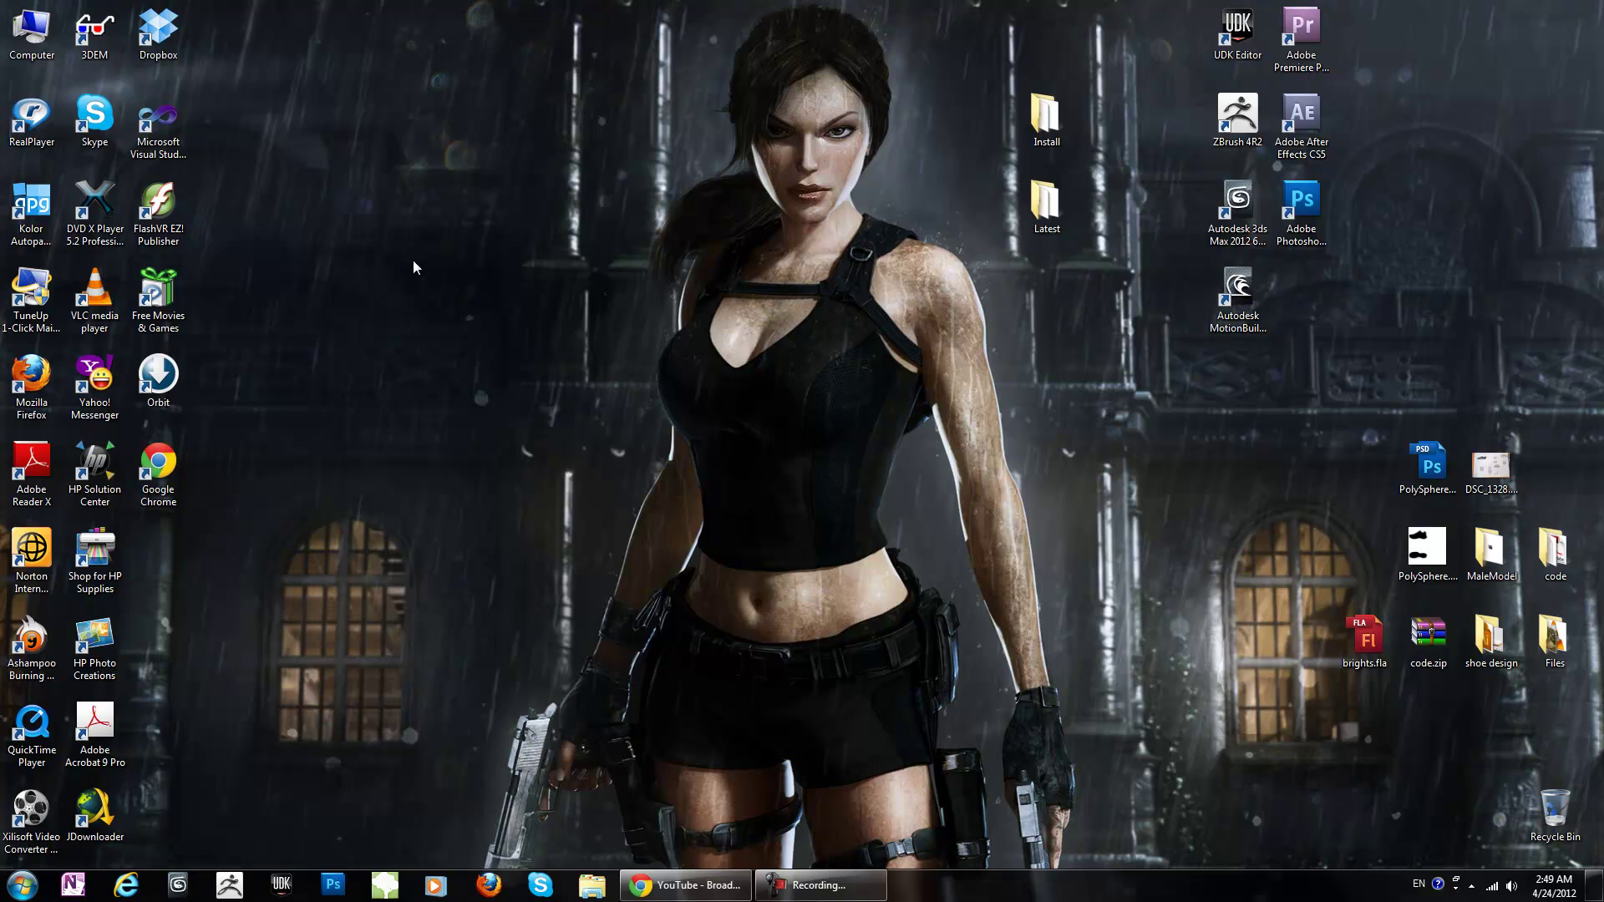
{"action": "right_click", "coordinate": [34, 38]}
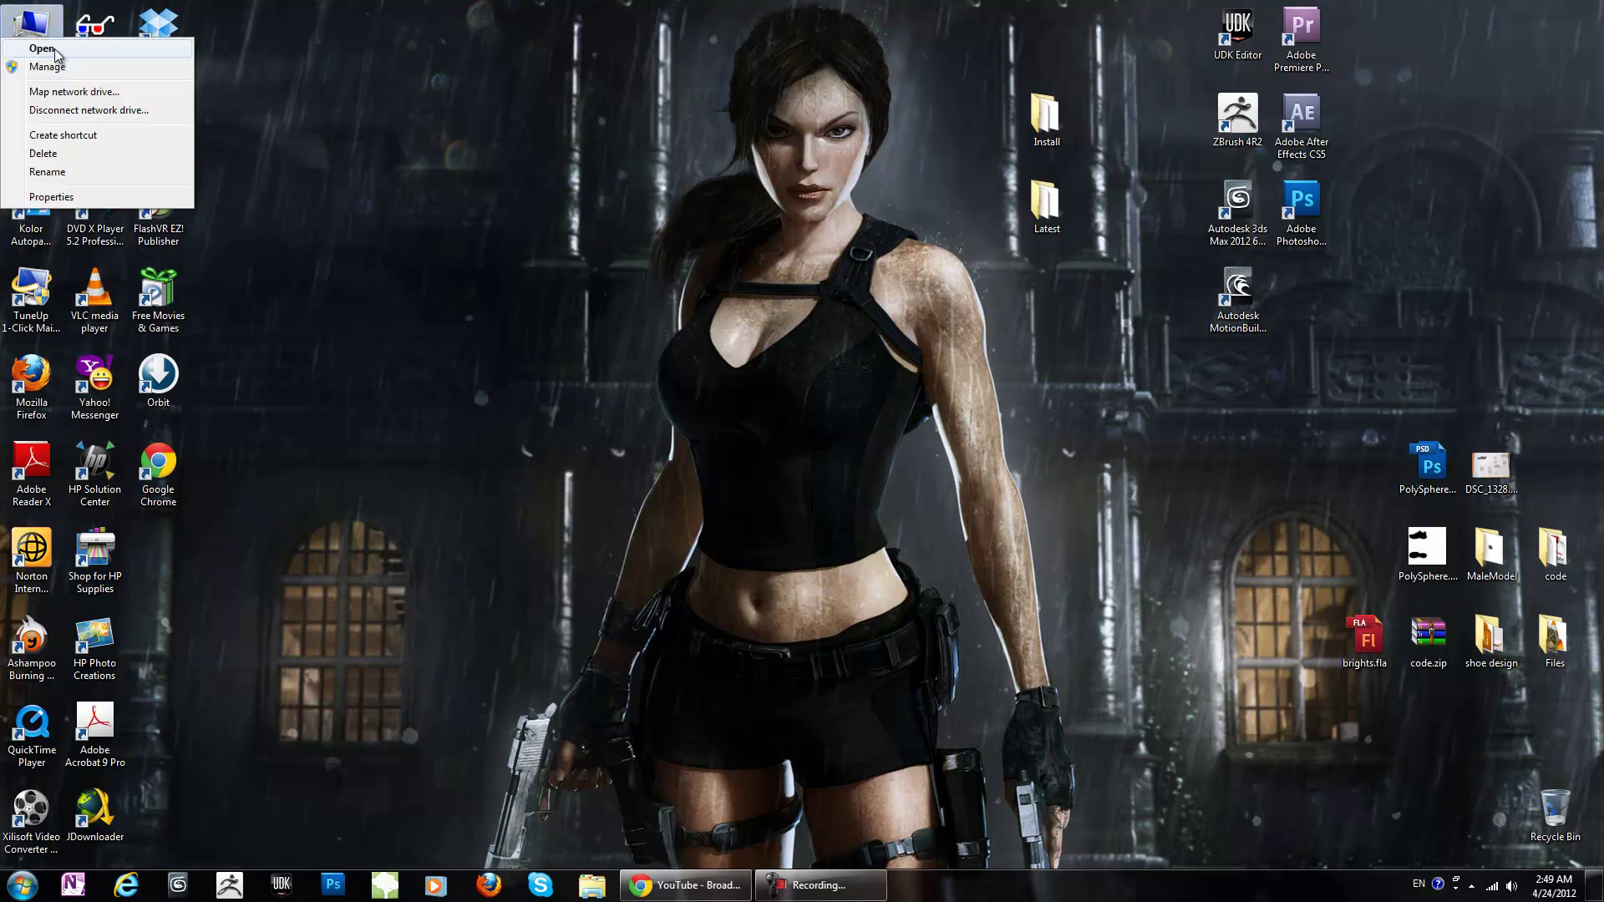
{"action": "left_click", "coordinate": [49, 67]}
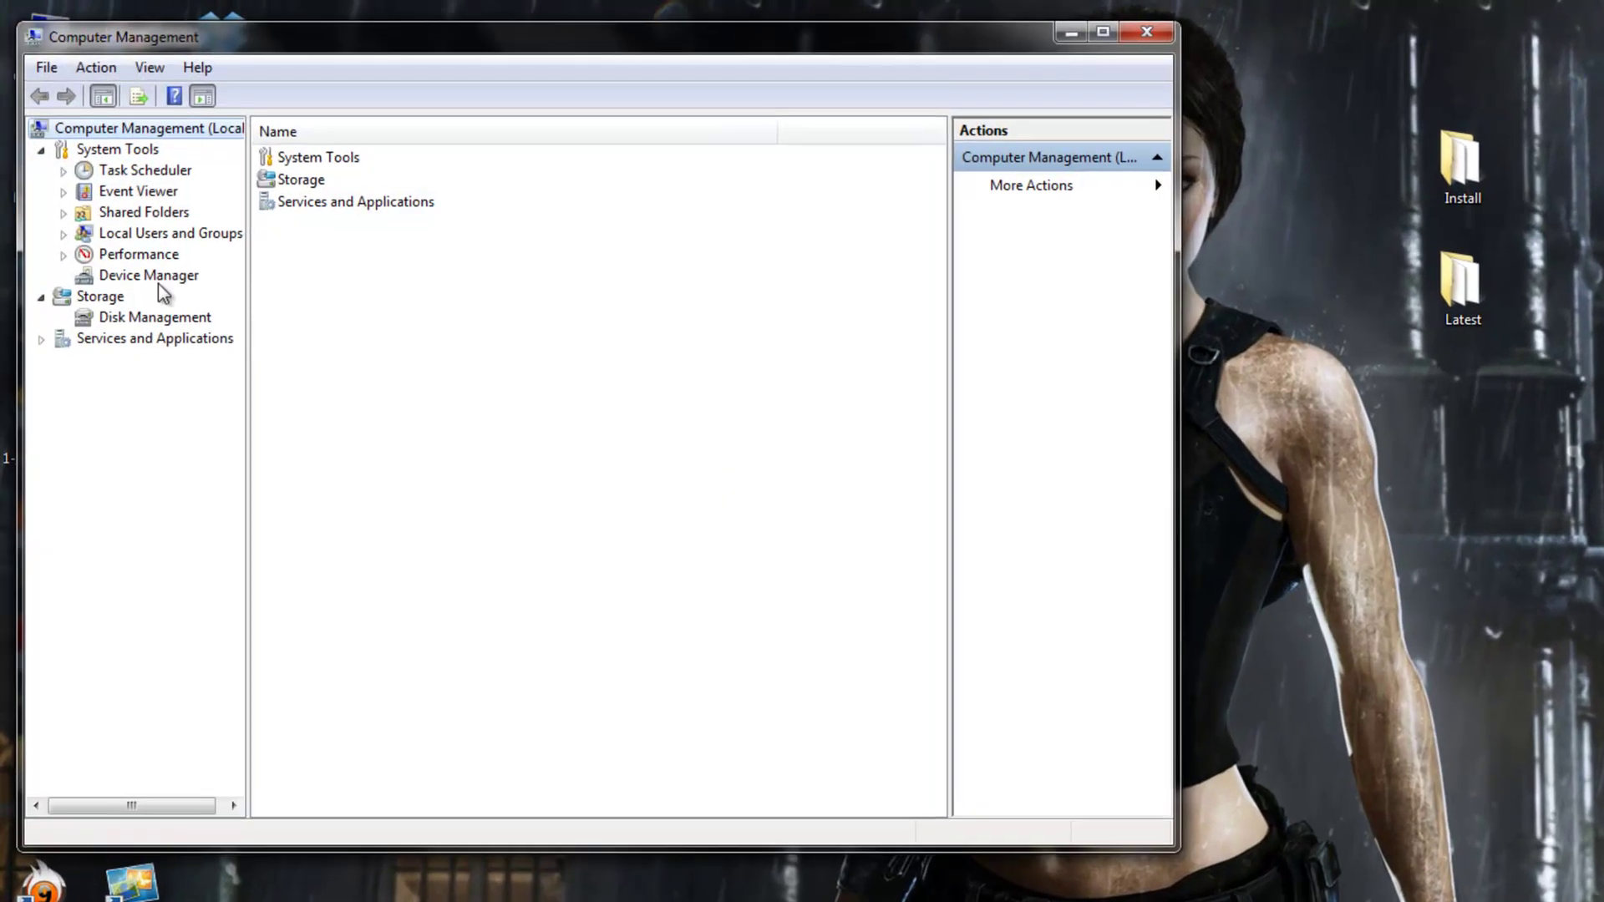
{"action": "left_click", "coordinate": [151, 263]}
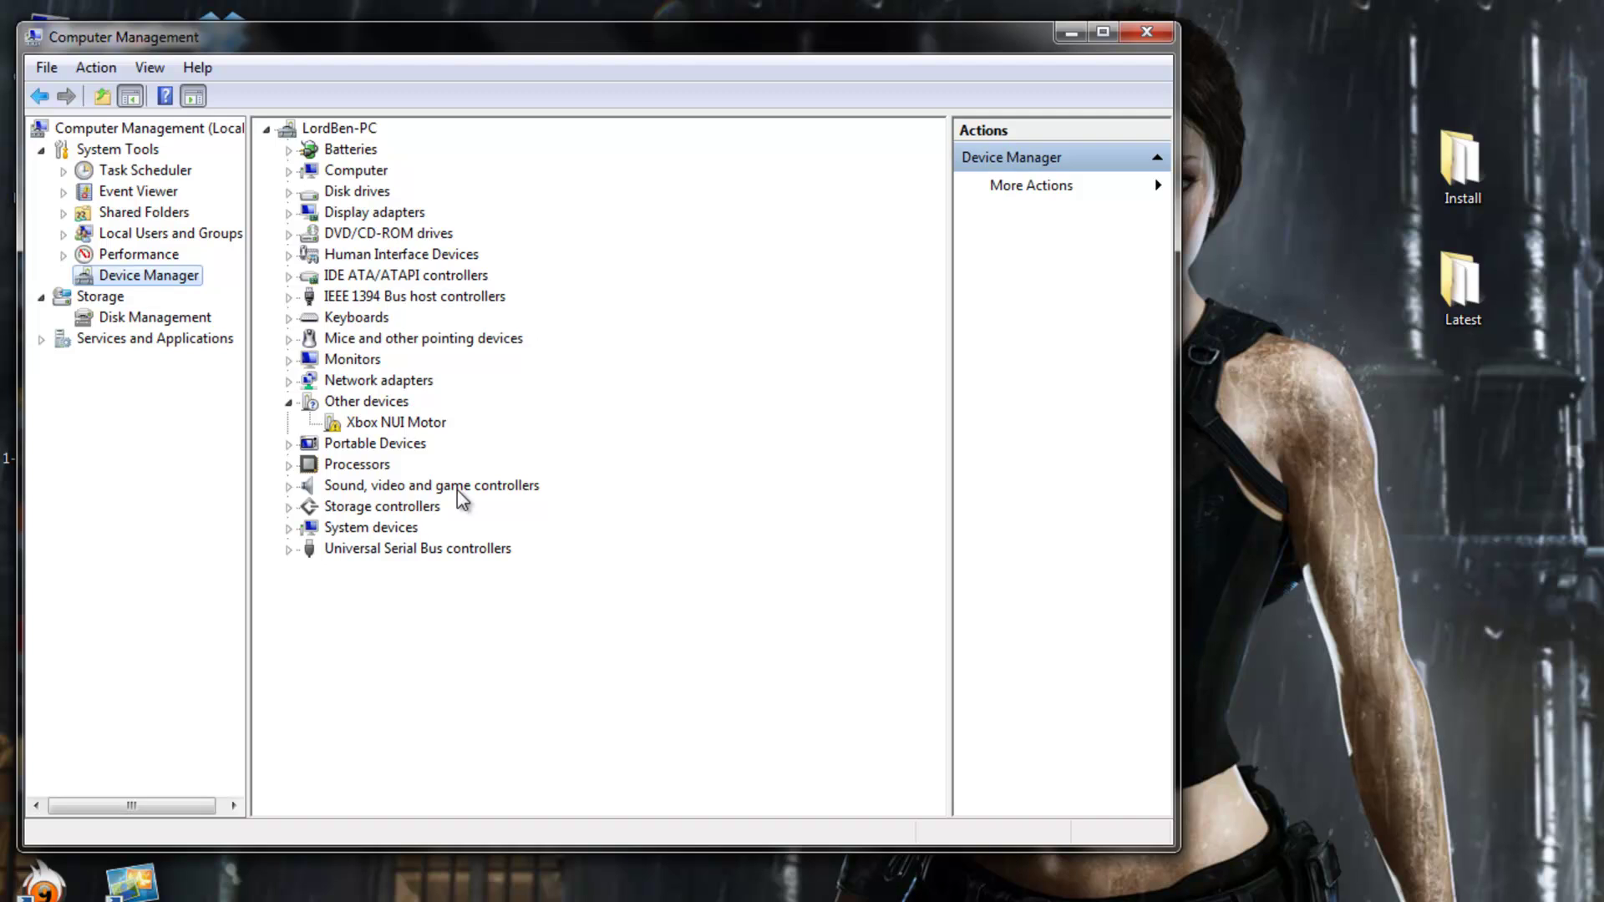
{"action": "left_click", "coordinate": [428, 422]}
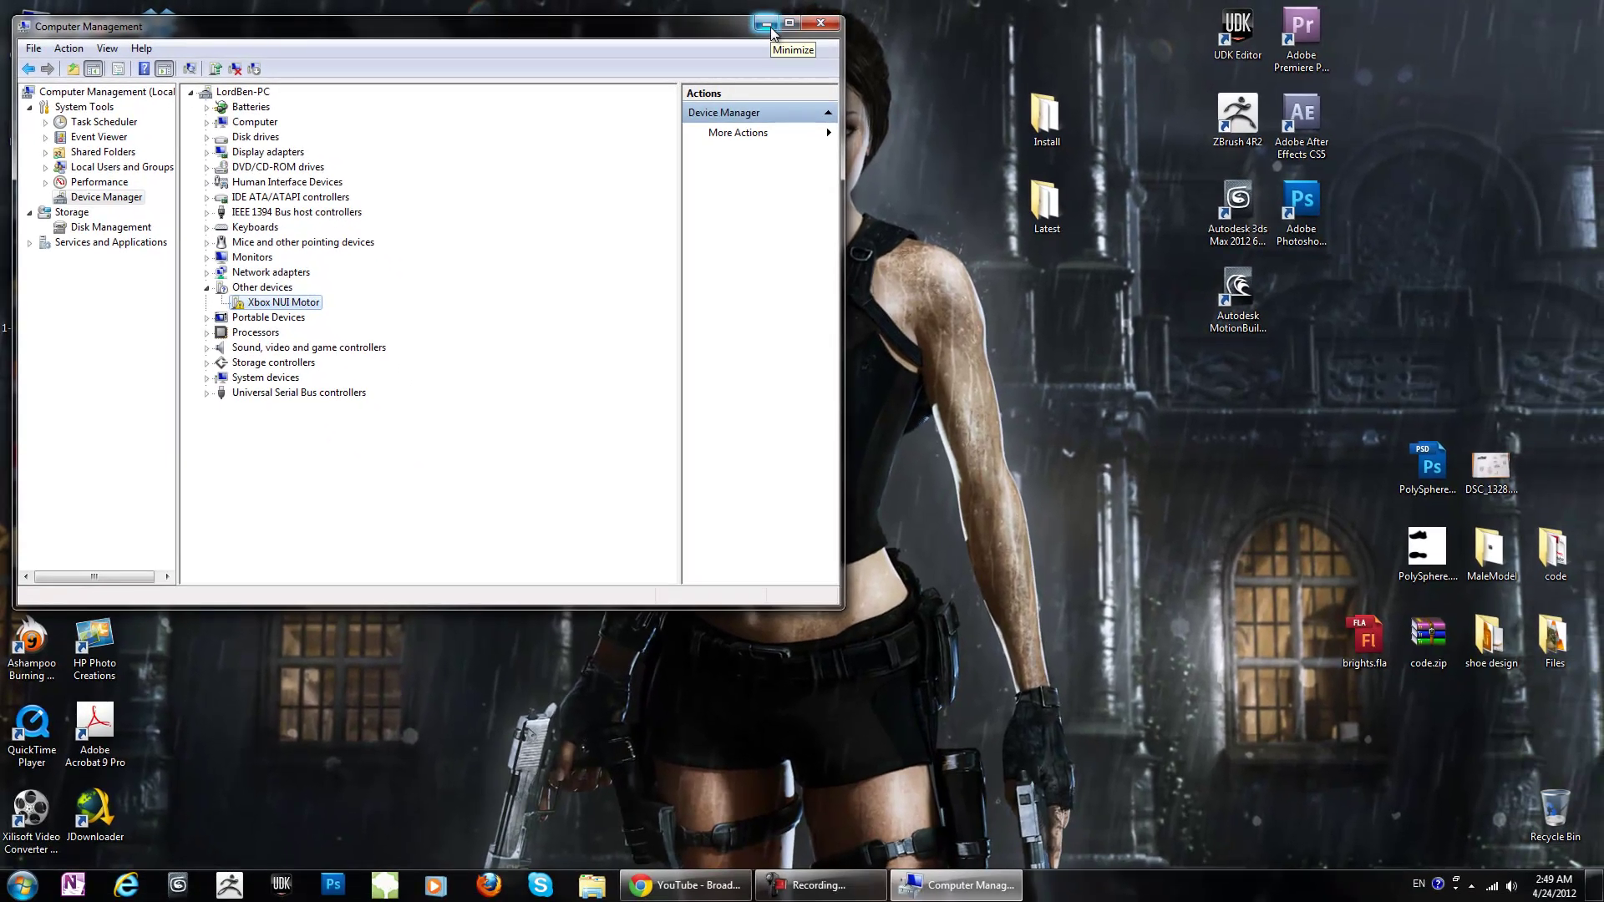
Step: Switch to Google Chrome and load brekel.com in a new tab
{"action": "left_click", "coordinate": [767, 23]}
{"action": "right_click", "coordinate": [689, 888]}
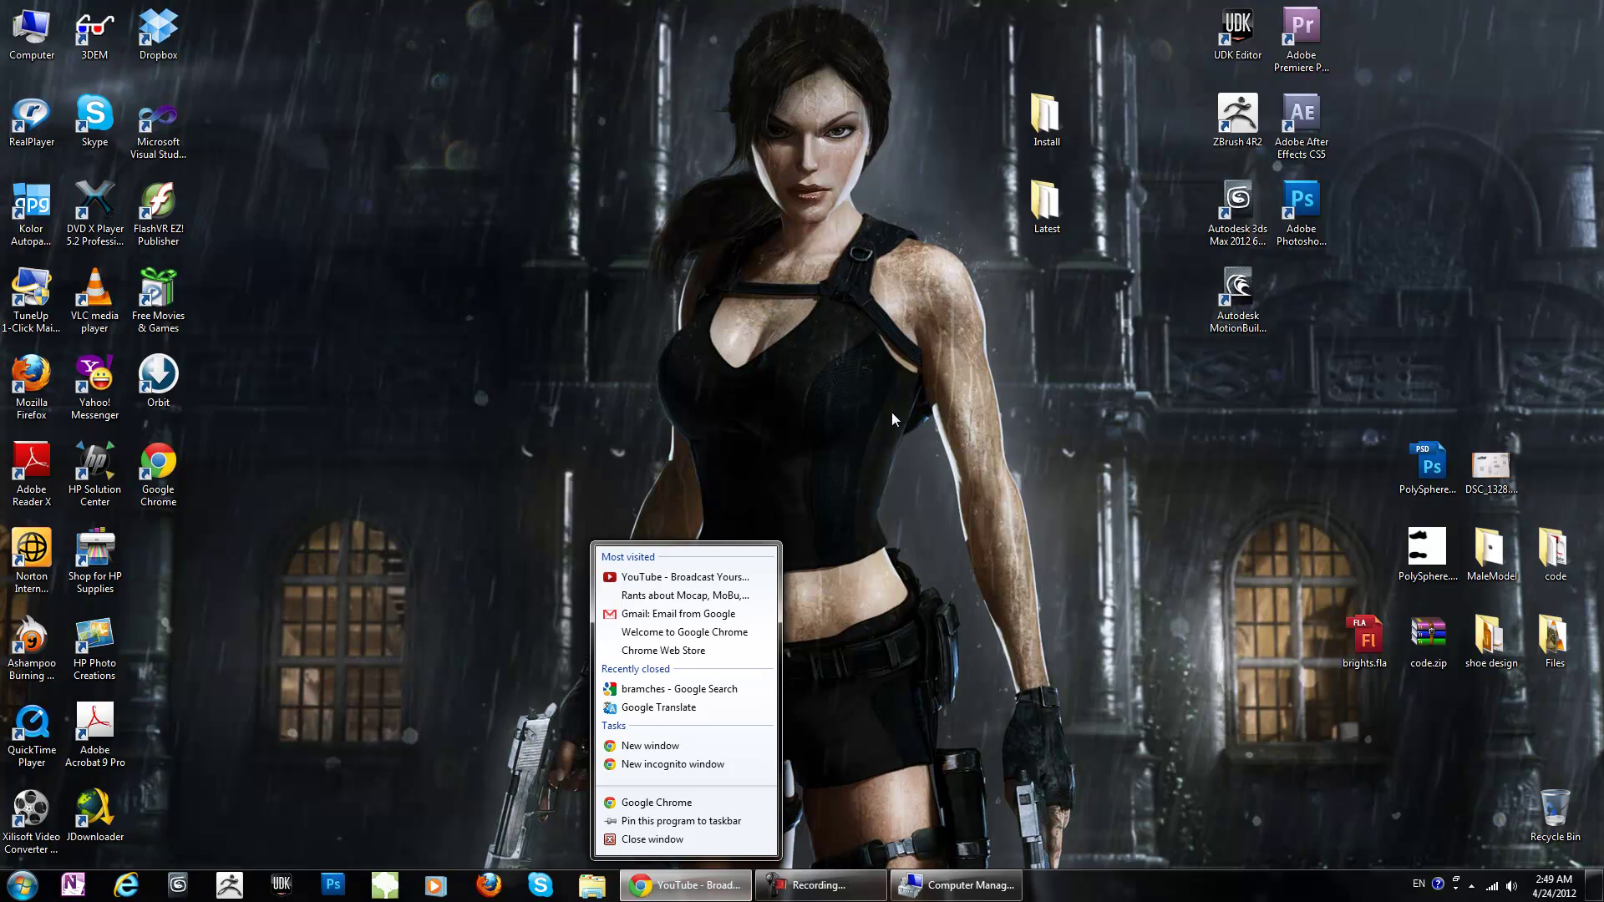
{"action": "left_click", "coordinate": [689, 887]}
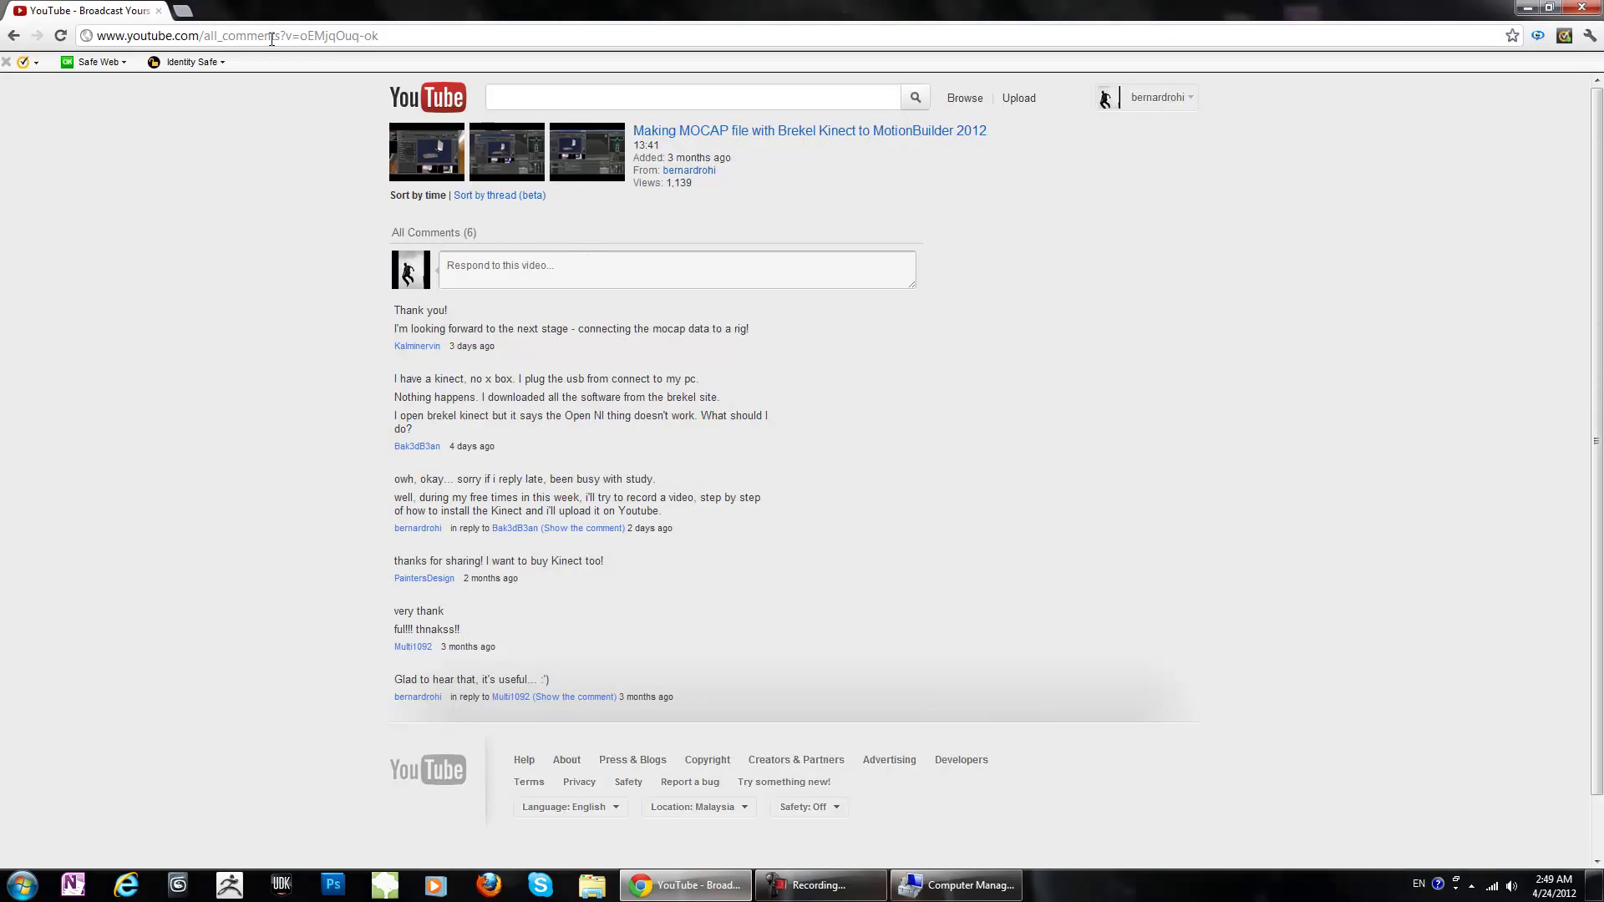
{"action": "left_click", "coordinate": [182, 10]}
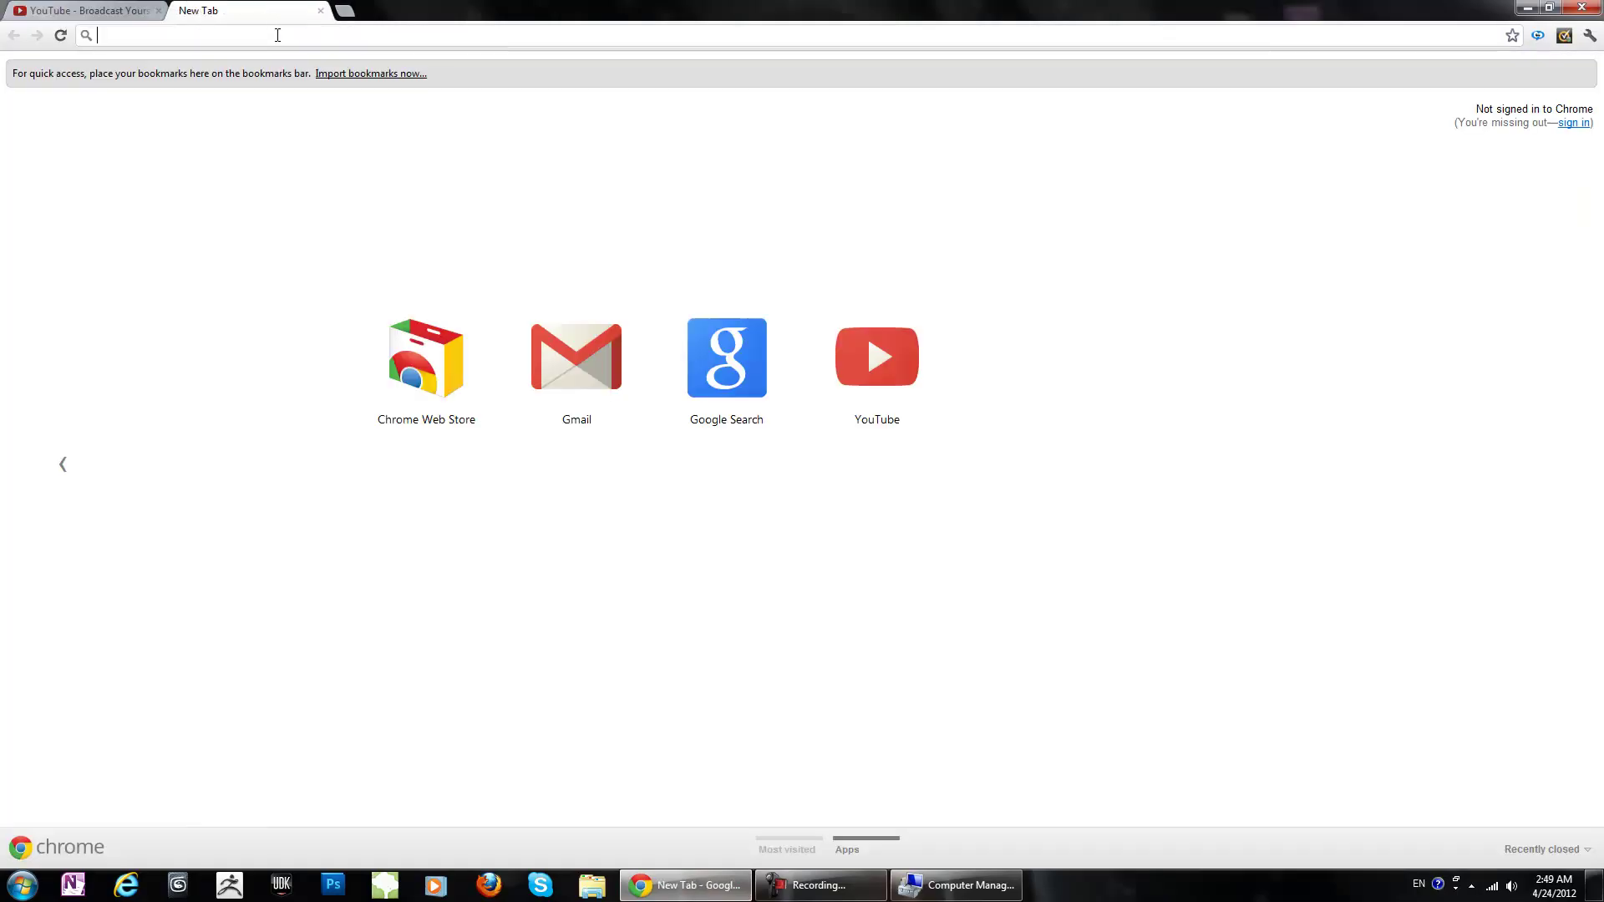
{"action": "type", "text": "brekel.com"}
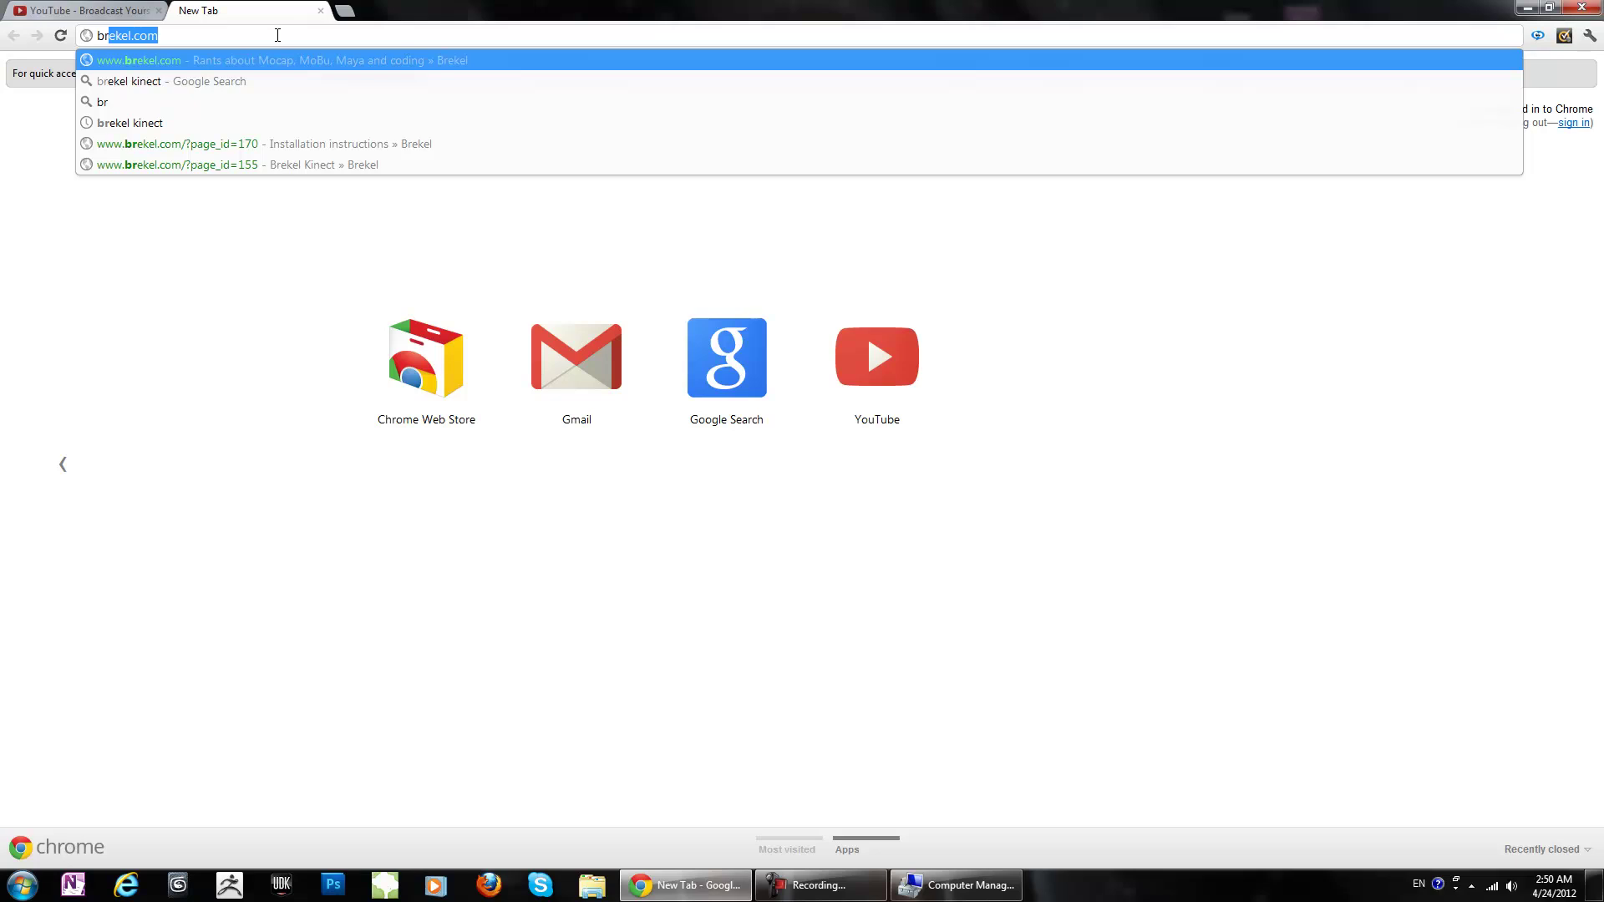
{"action": "key", "text": "Return"}
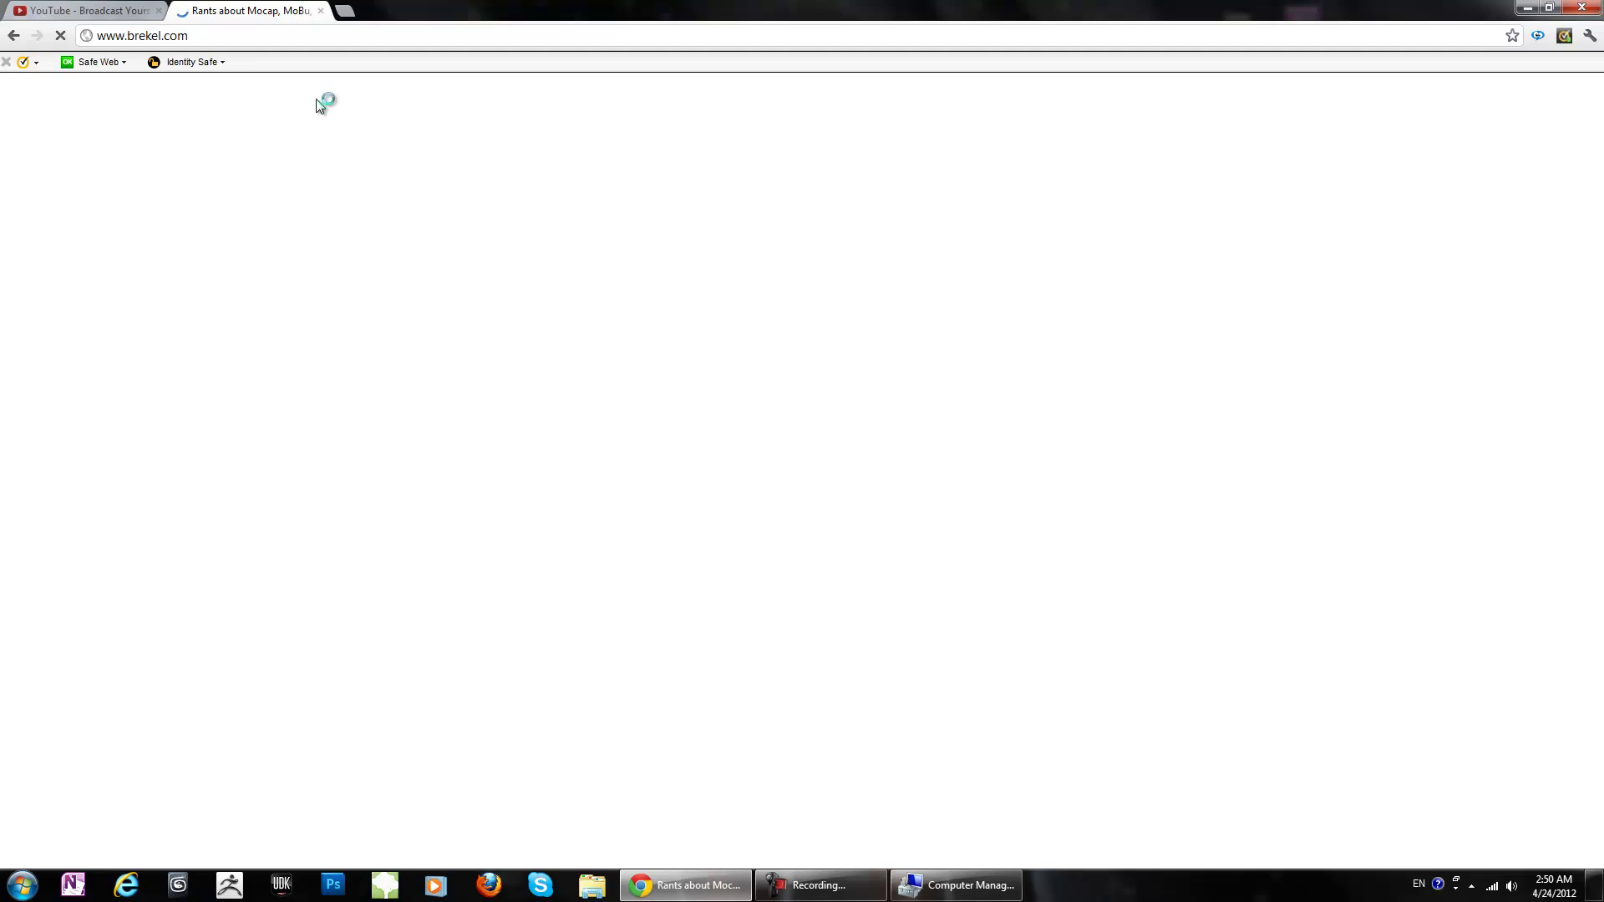
Step: Open the Installation instructions page, follow its link to the downloads page and download the Brekel OpenNI Kinect Auto Installer
{"action": "scroll", "coordinate": [860, 439], "scroll_direction": "down", "scroll_amount": 3}
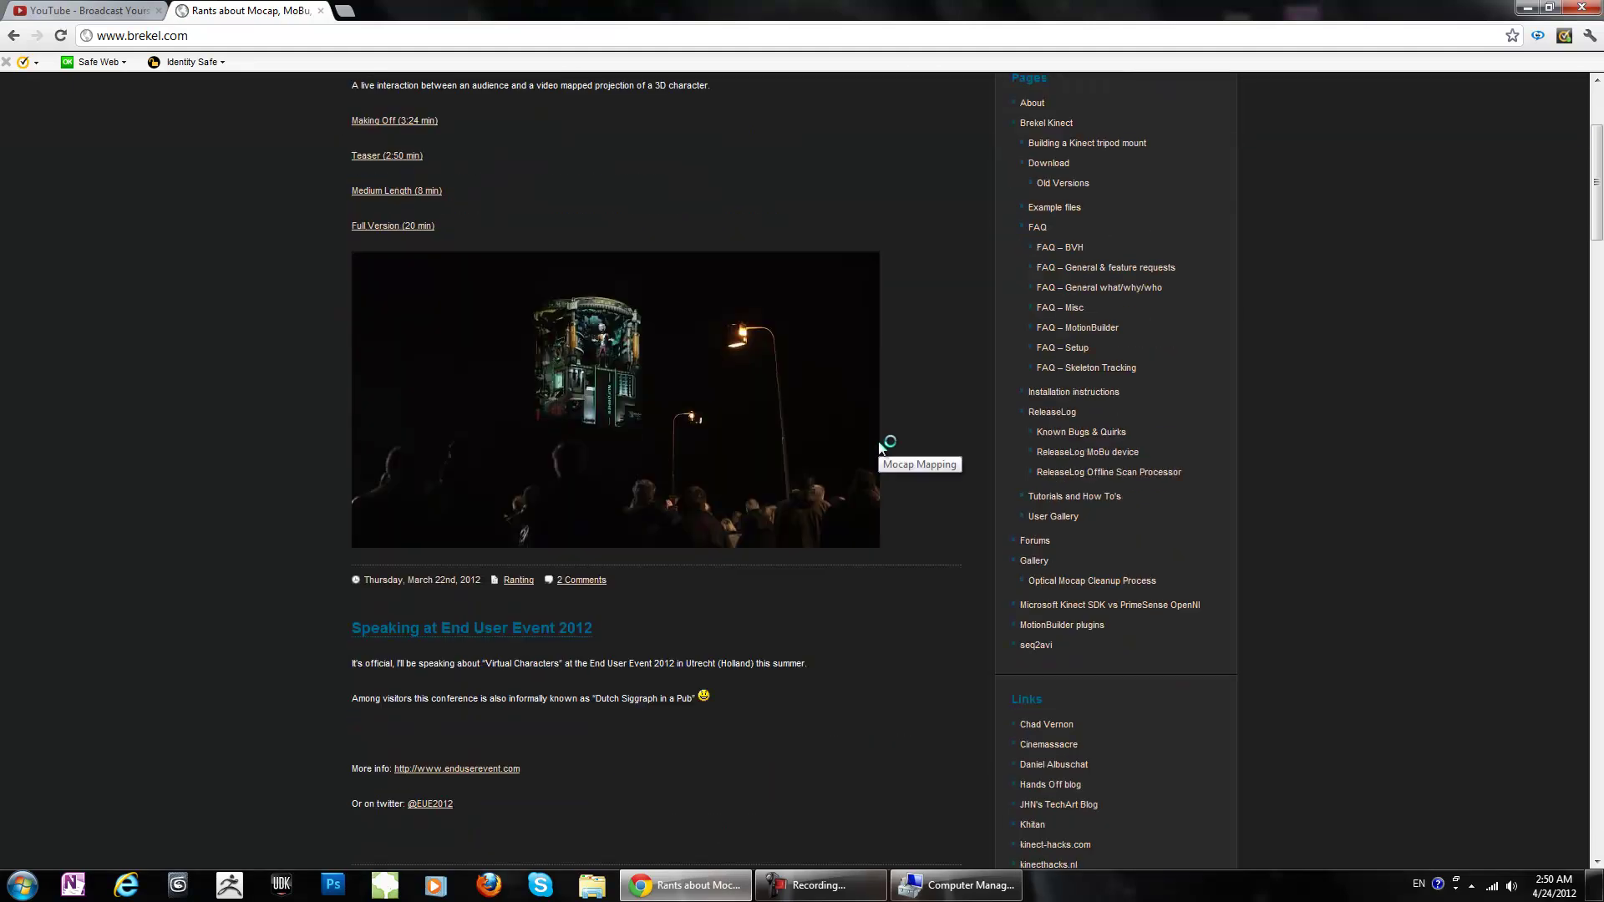
{"action": "scroll", "coordinate": [977, 384], "scroll_direction": "up", "scroll_amount": 3}
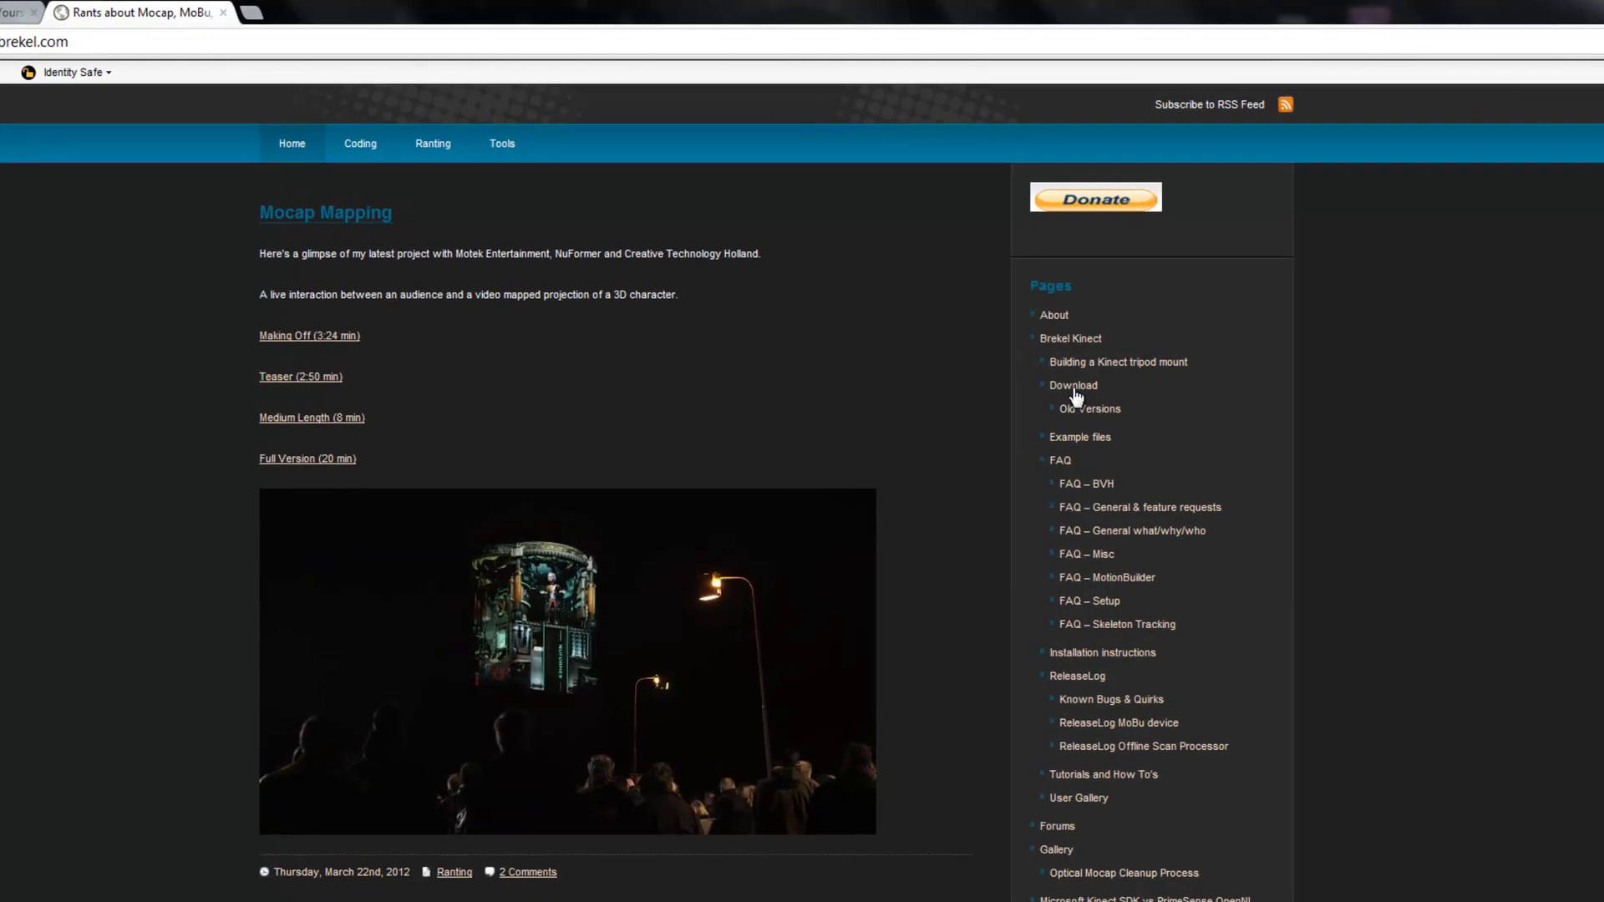
{"action": "left_click", "coordinate": [1101, 656]}
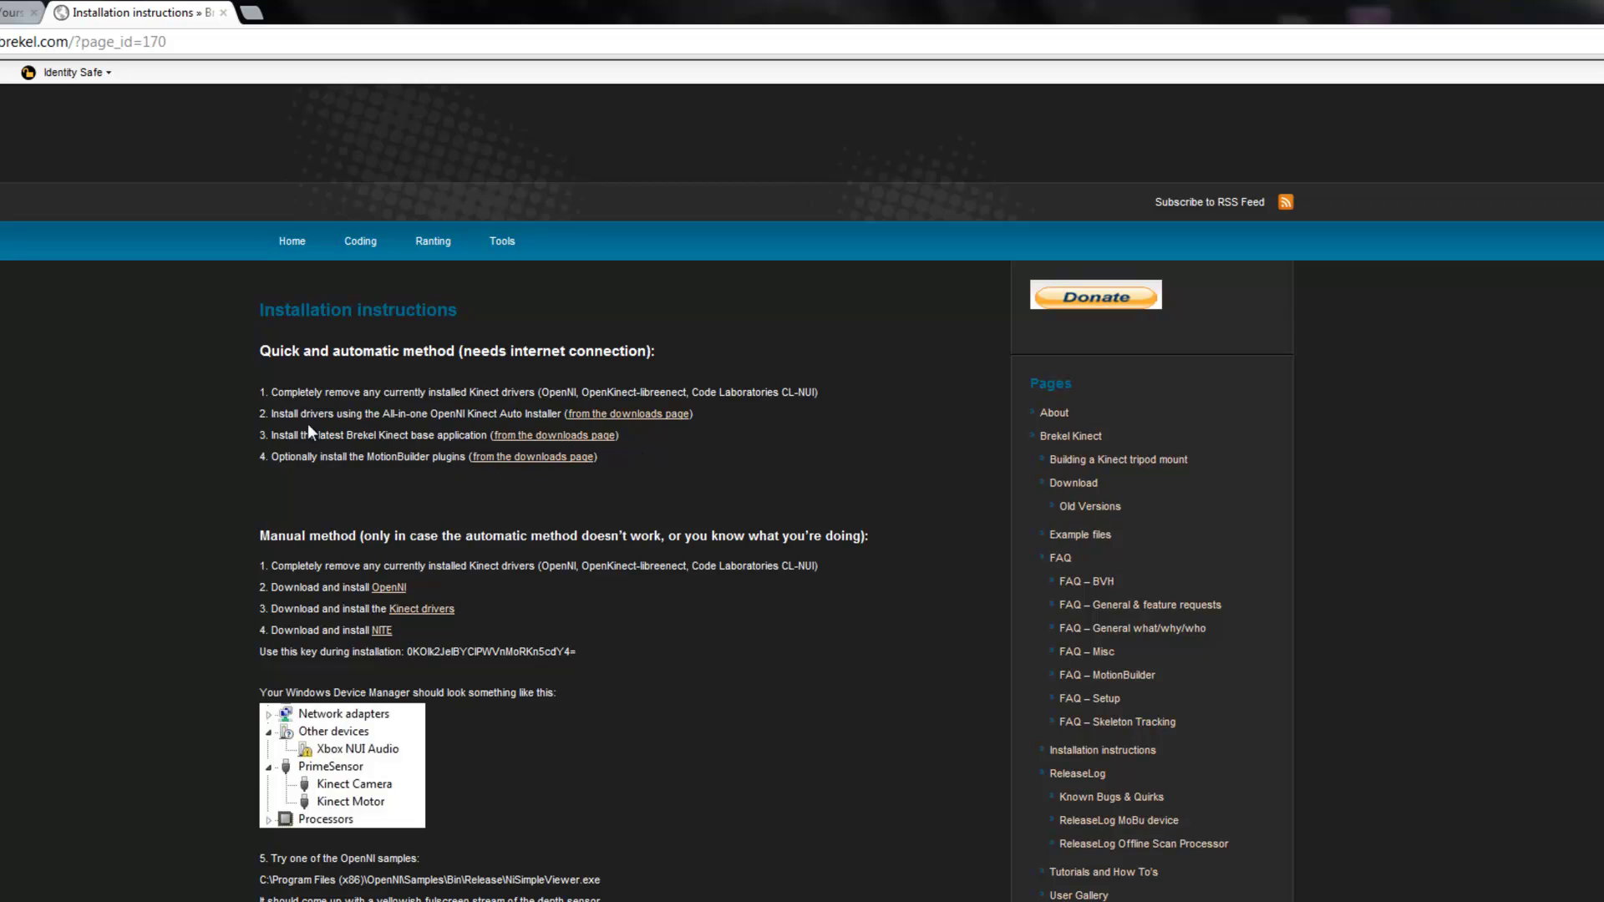
{"action": "left_click", "coordinate": [592, 418]}
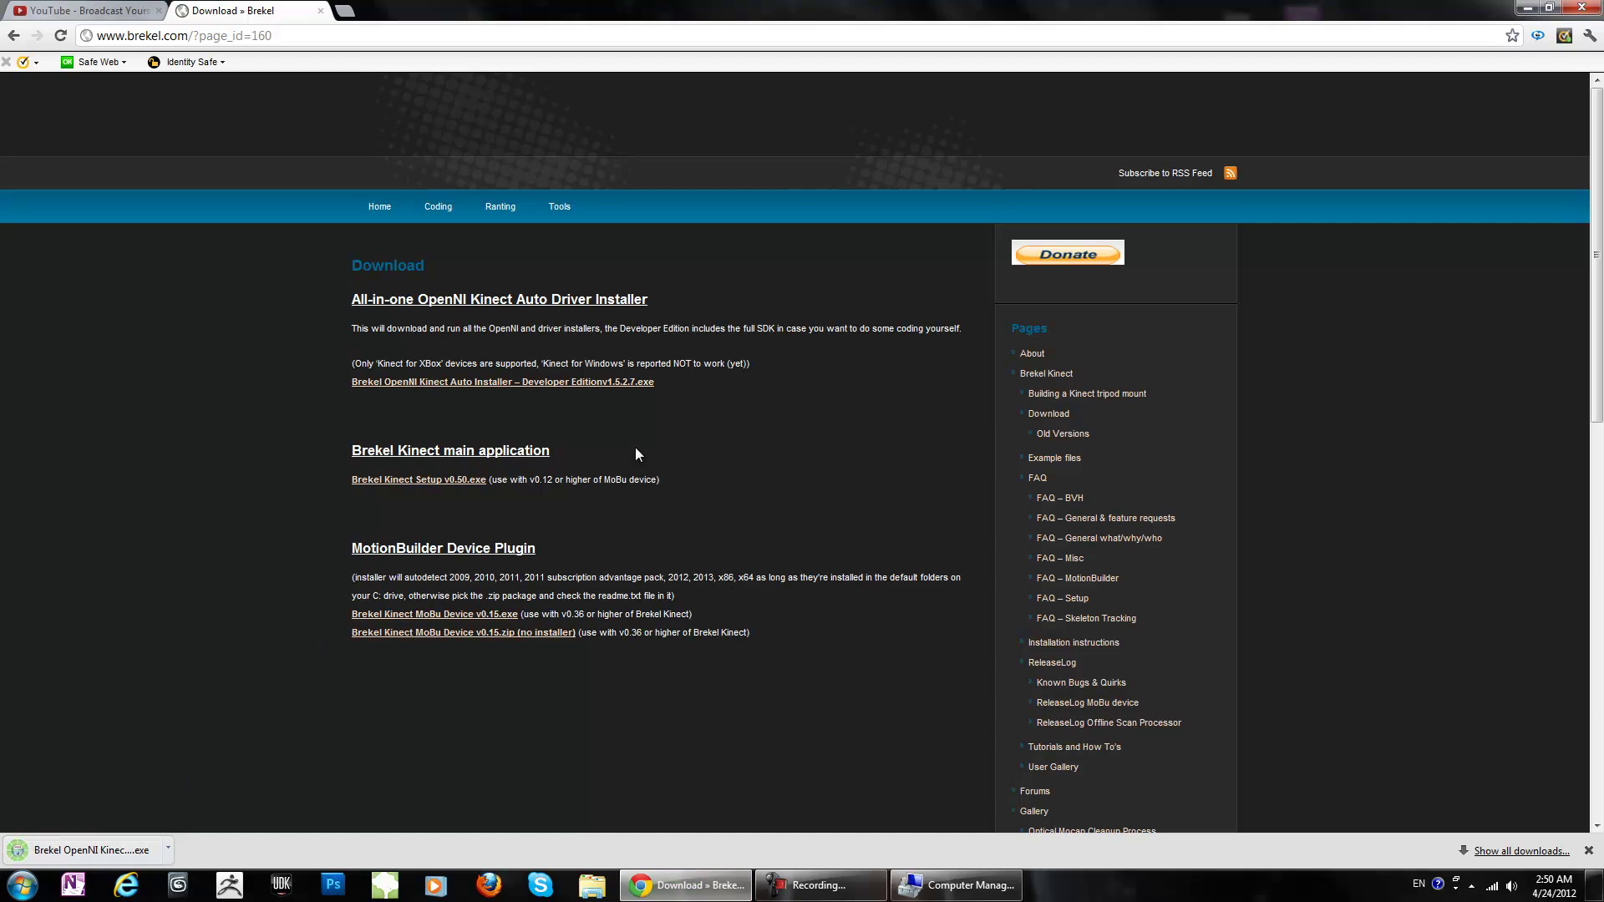
Step: Start downloading Brekel Kinect Setup v0.50.exe and Brekel Kinect MoBu Device v0.15.exe, and cancel both downloads
{"action": "left_click", "coordinate": [454, 482]}
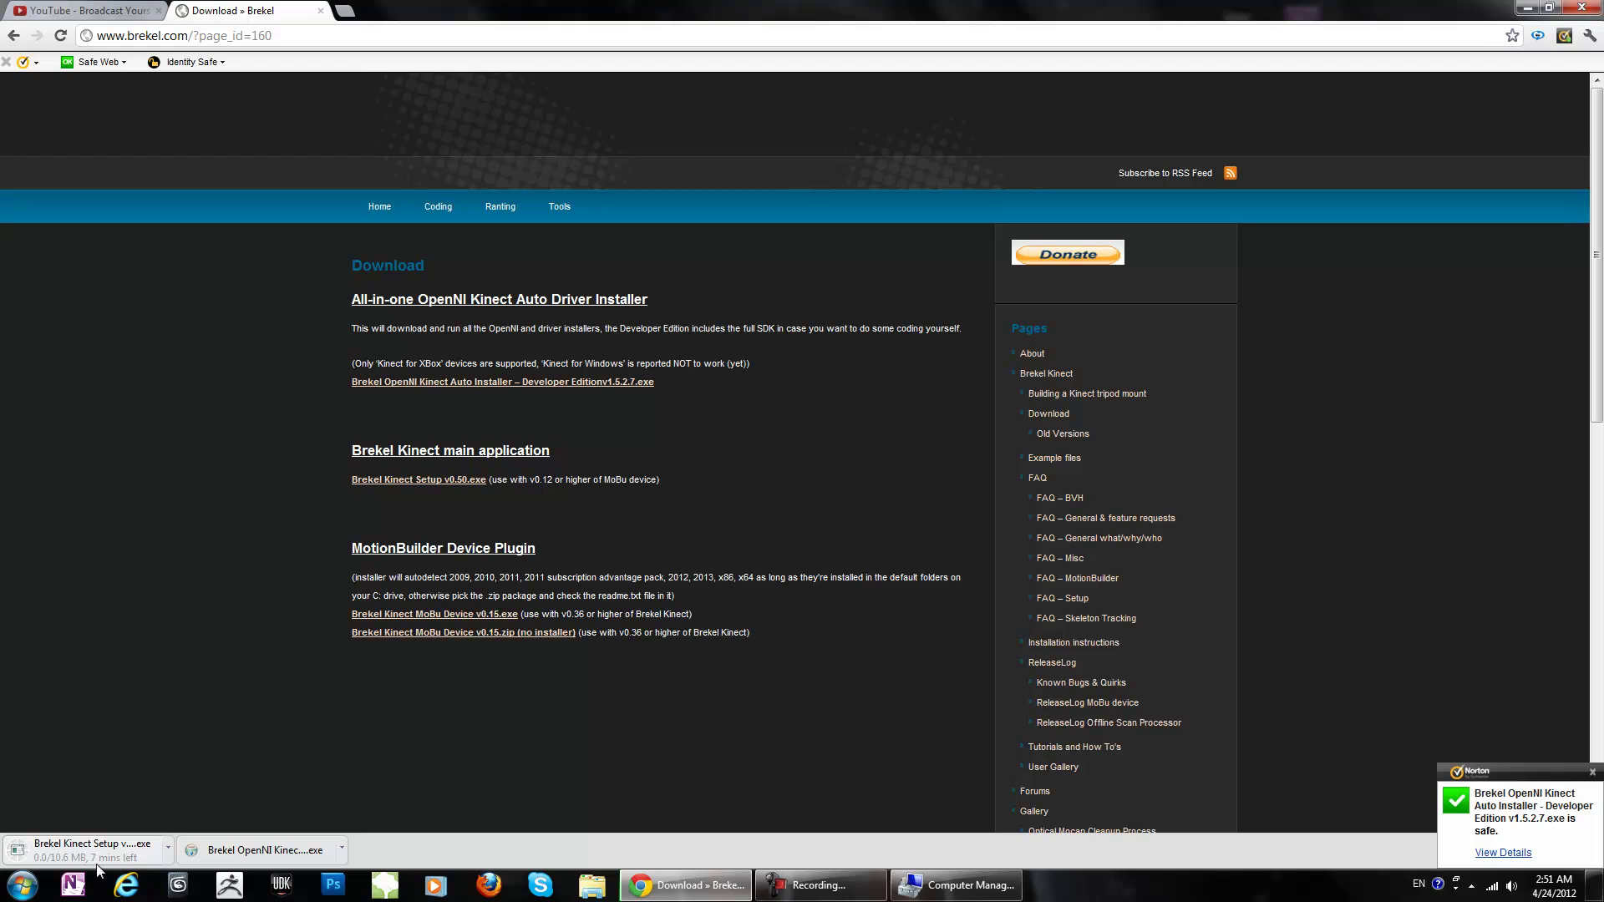
{"action": "left_click", "coordinate": [476, 624]}
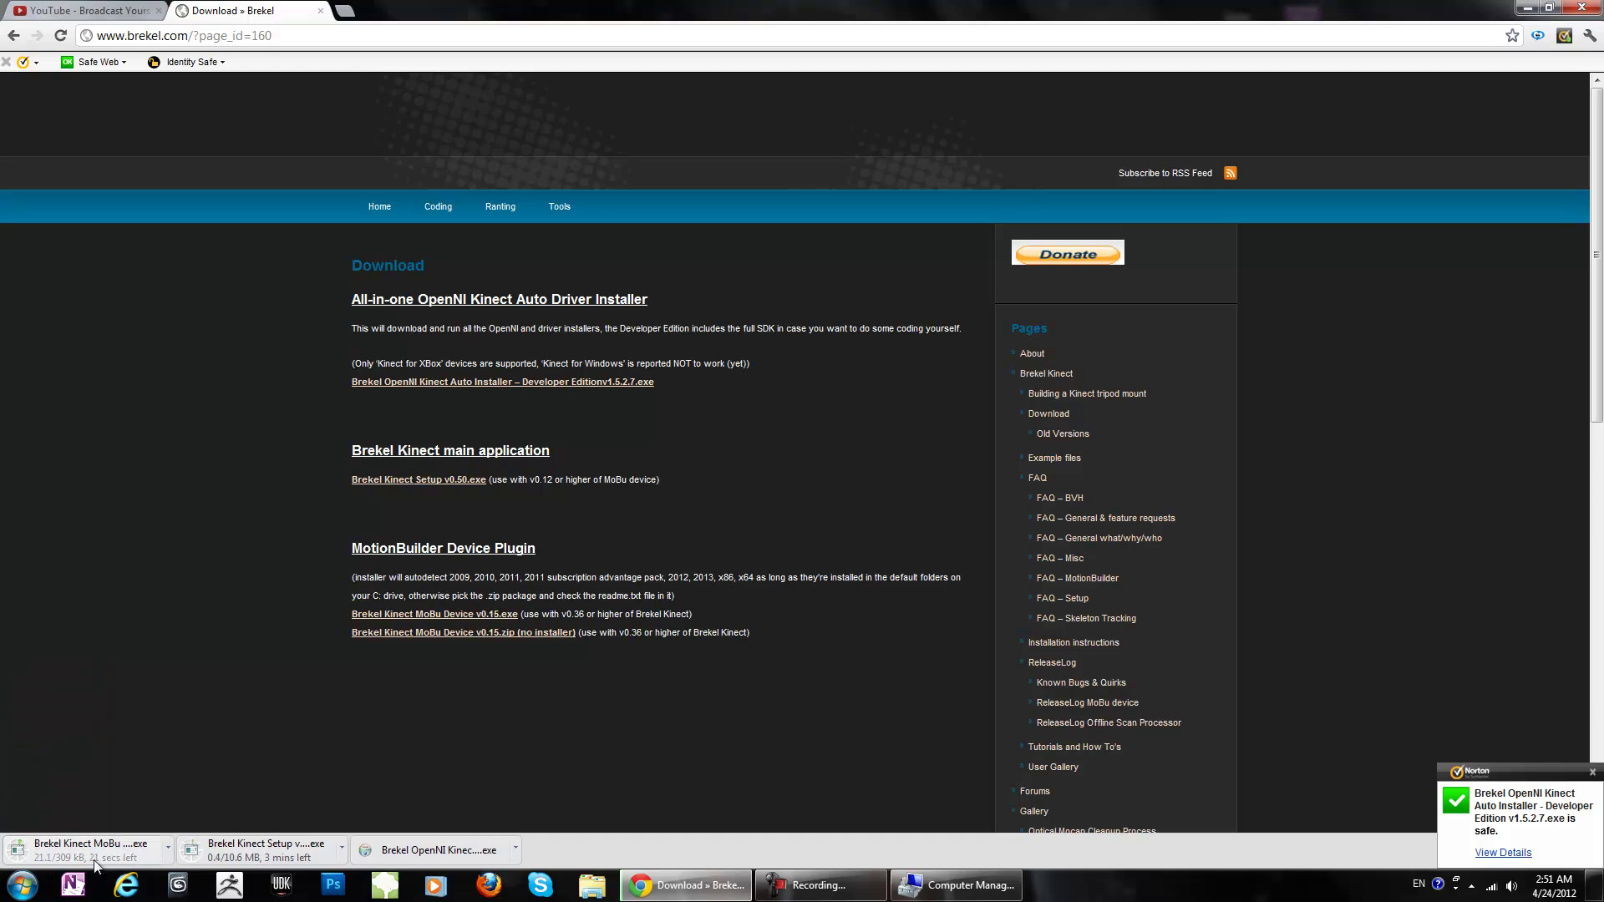
{"action": "left_click", "coordinate": [171, 850]}
{"action": "left_click", "coordinate": [203, 823]}
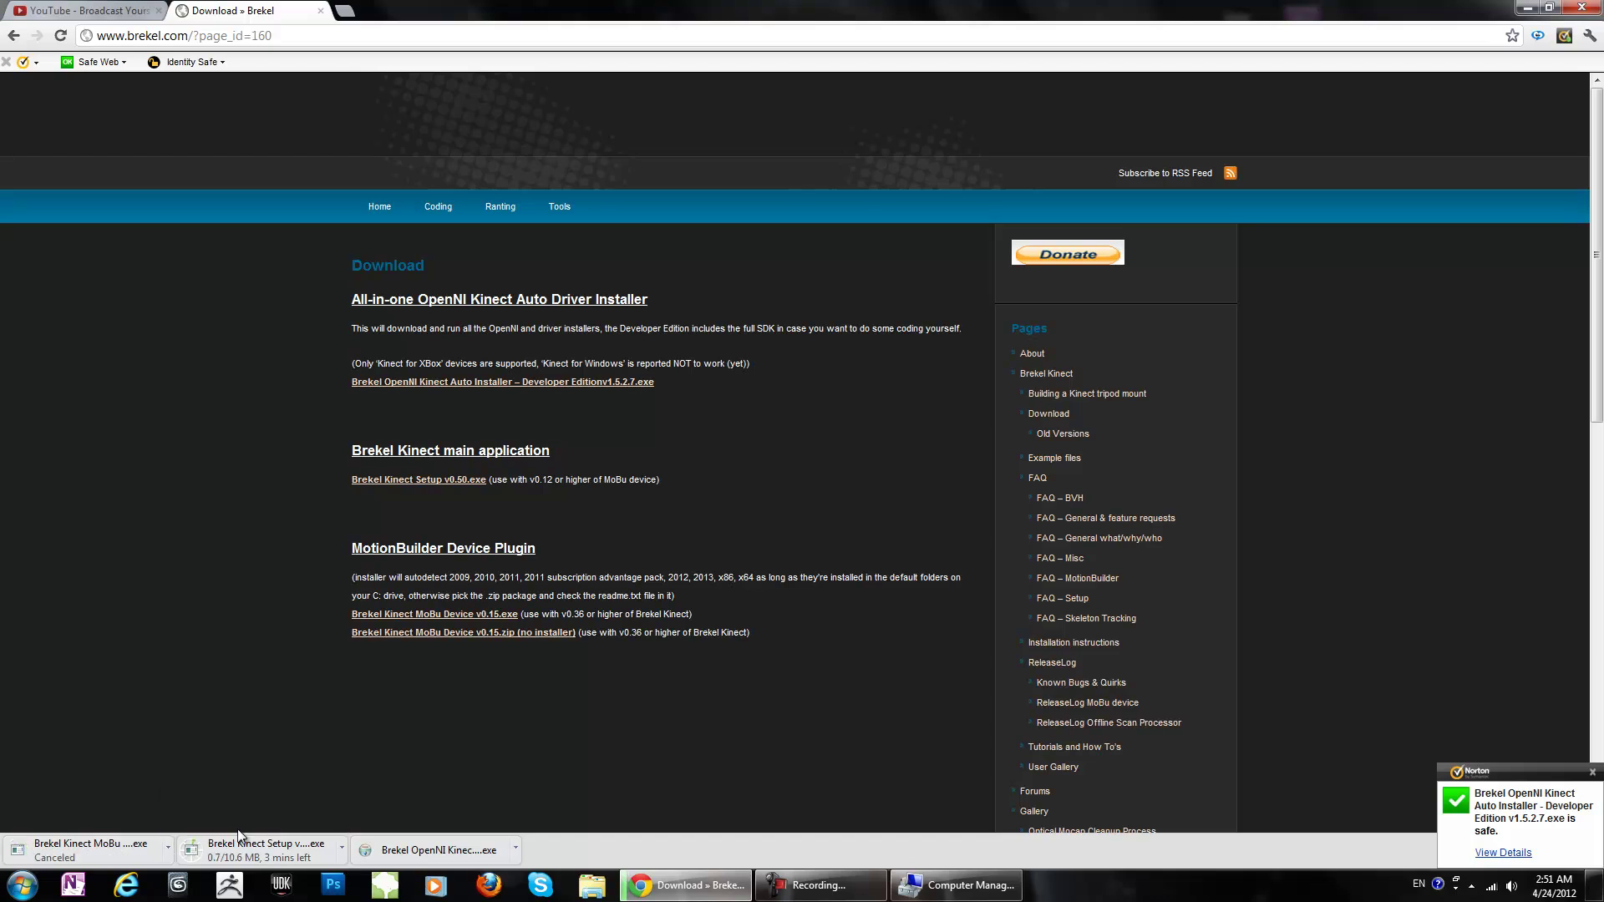
{"action": "left_click", "coordinate": [341, 849]}
{"action": "left_click", "coordinate": [381, 823]}
Step: Open the Latest folder from the desktop and widen its Name column to fit the full installer file names
{"action": "left_click", "coordinate": [1539, 8]}
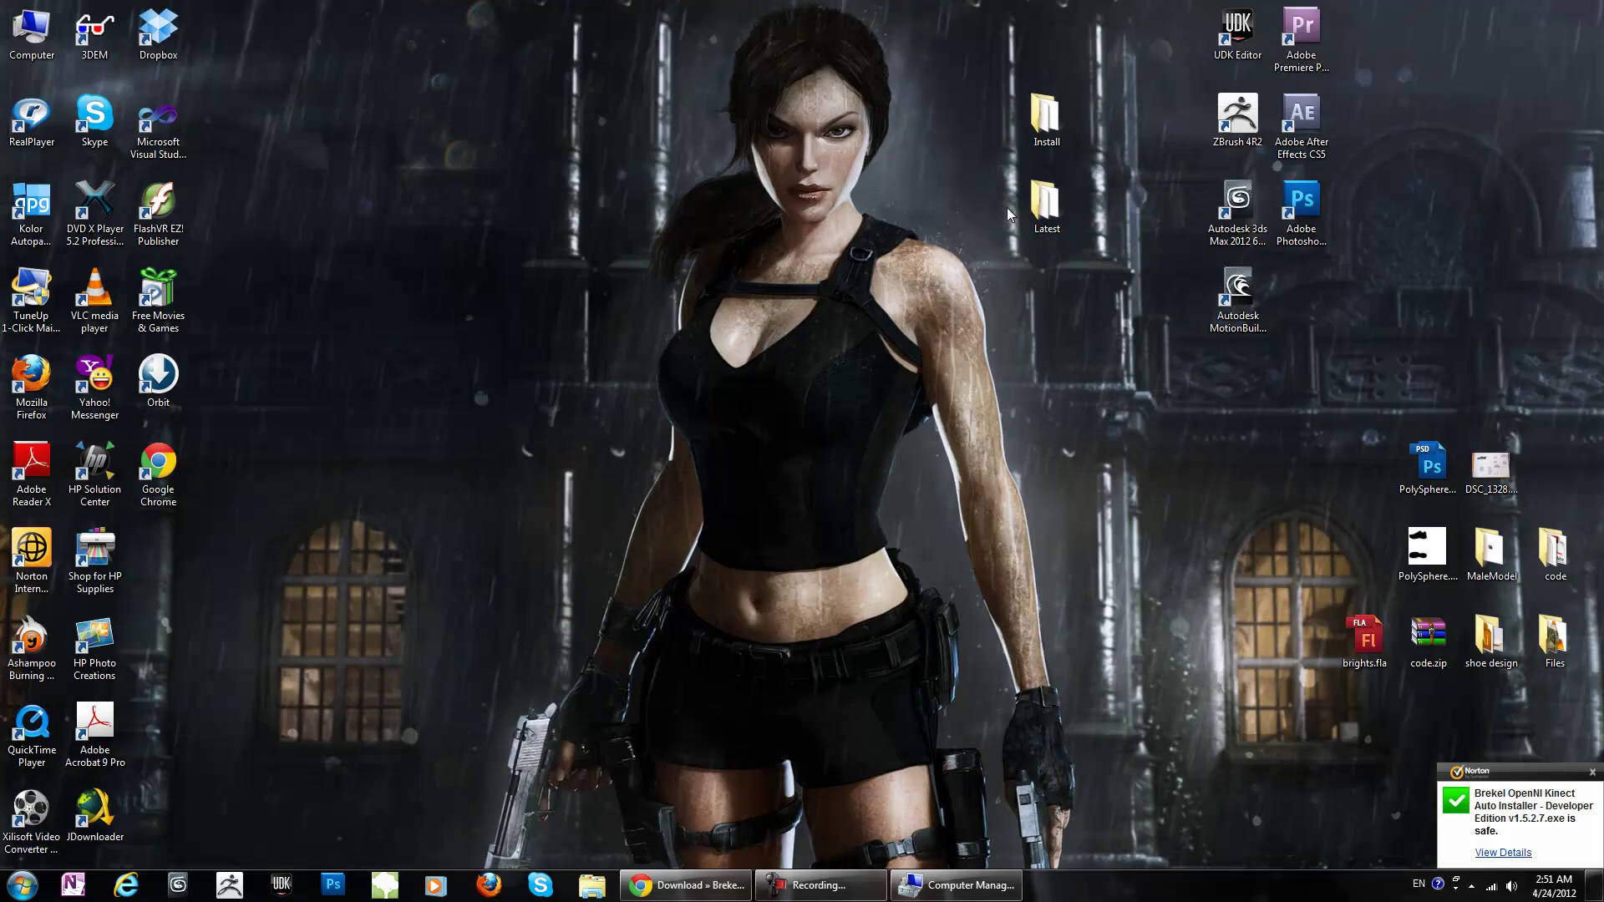
{"action": "double_click", "coordinate": [1044, 207]}
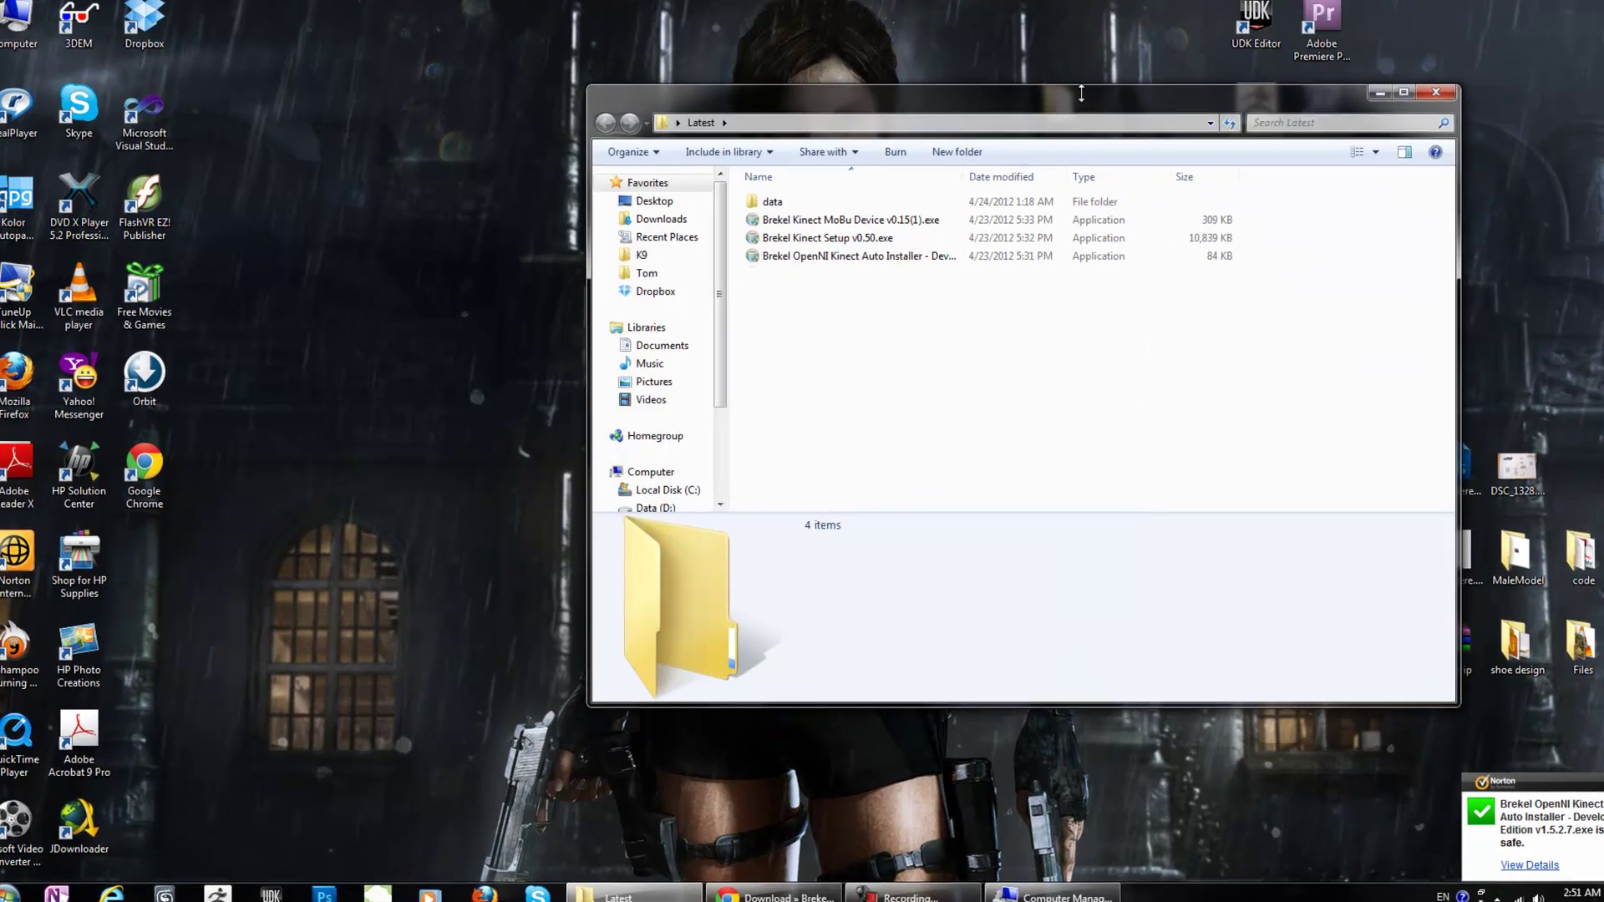
{"action": "left_click_drag", "start_coordinate": [1047, 111], "coordinate": [611, 149]}
{"action": "left_click_drag", "start_coordinate": [624, 71], "coordinate": [629, 76]}
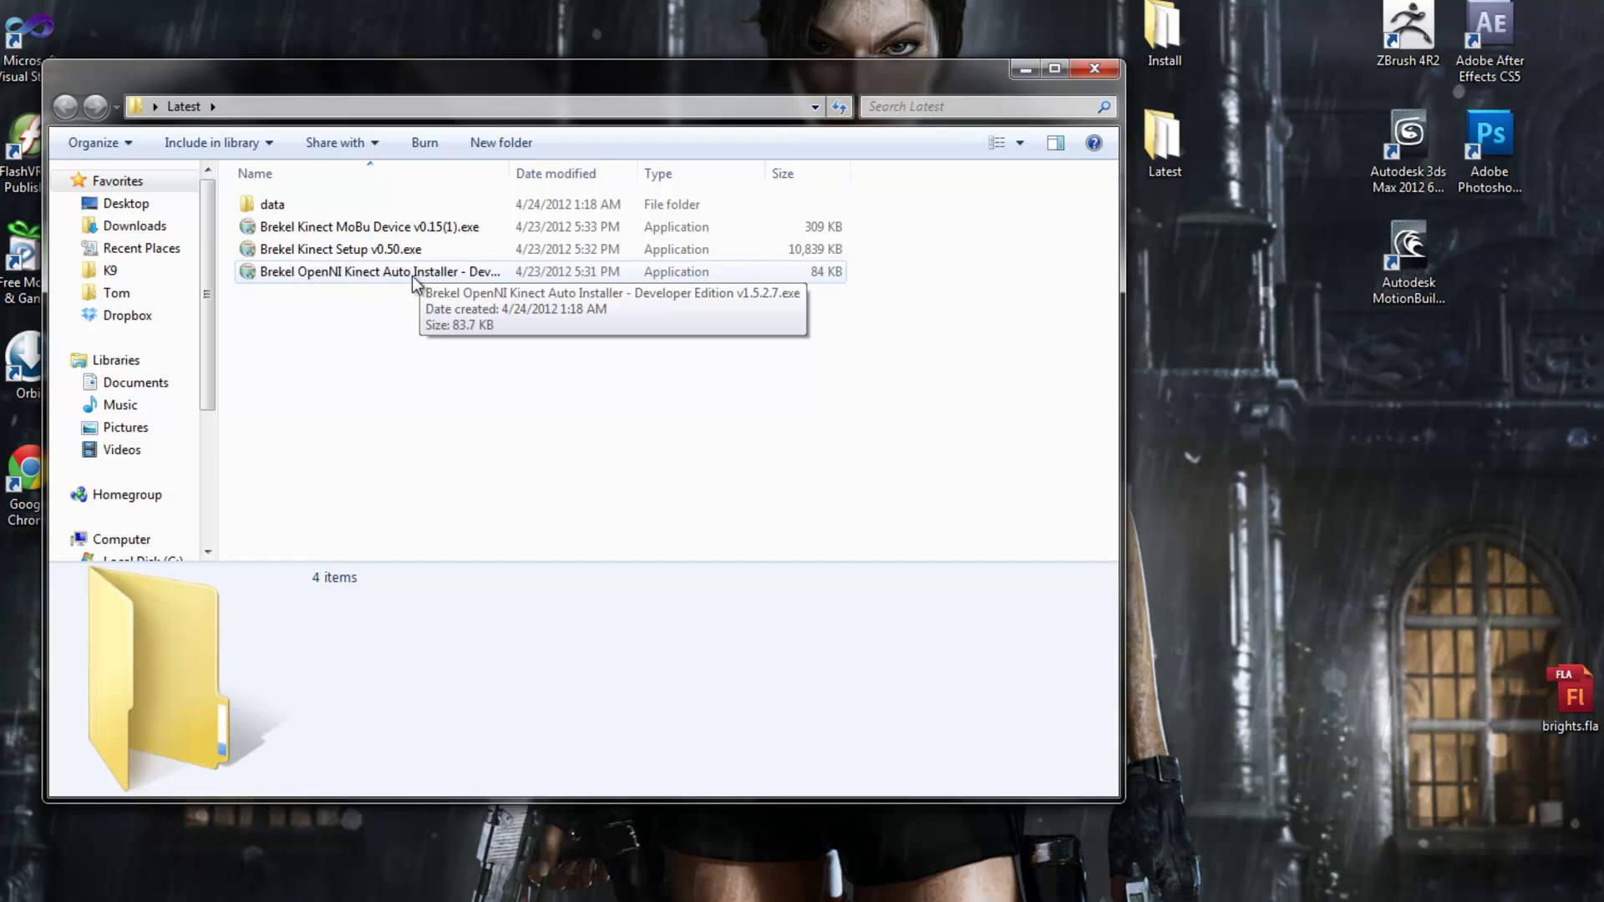
{"action": "left_click_drag", "start_coordinate": [509, 173], "coordinate": [674, 168]}
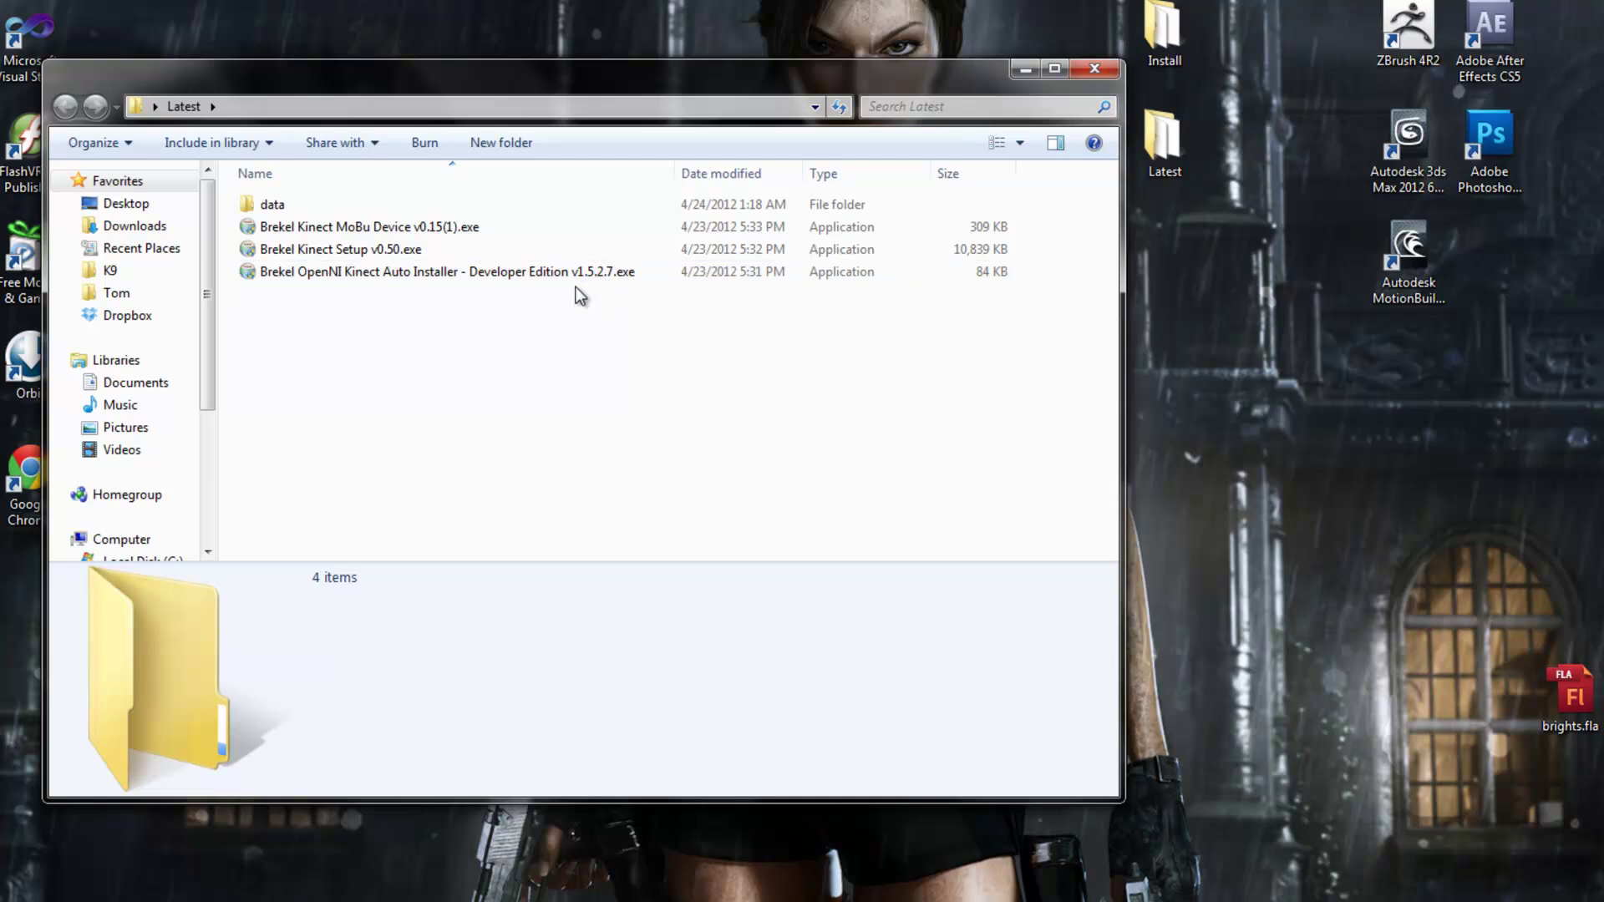
Step: Run Brekel OpenNI Kinect Auto Installer - Developer Edition v1.5.2.7.exe and start the 32/64 bit install with all components
{"action": "double_click", "coordinate": [439, 278]}
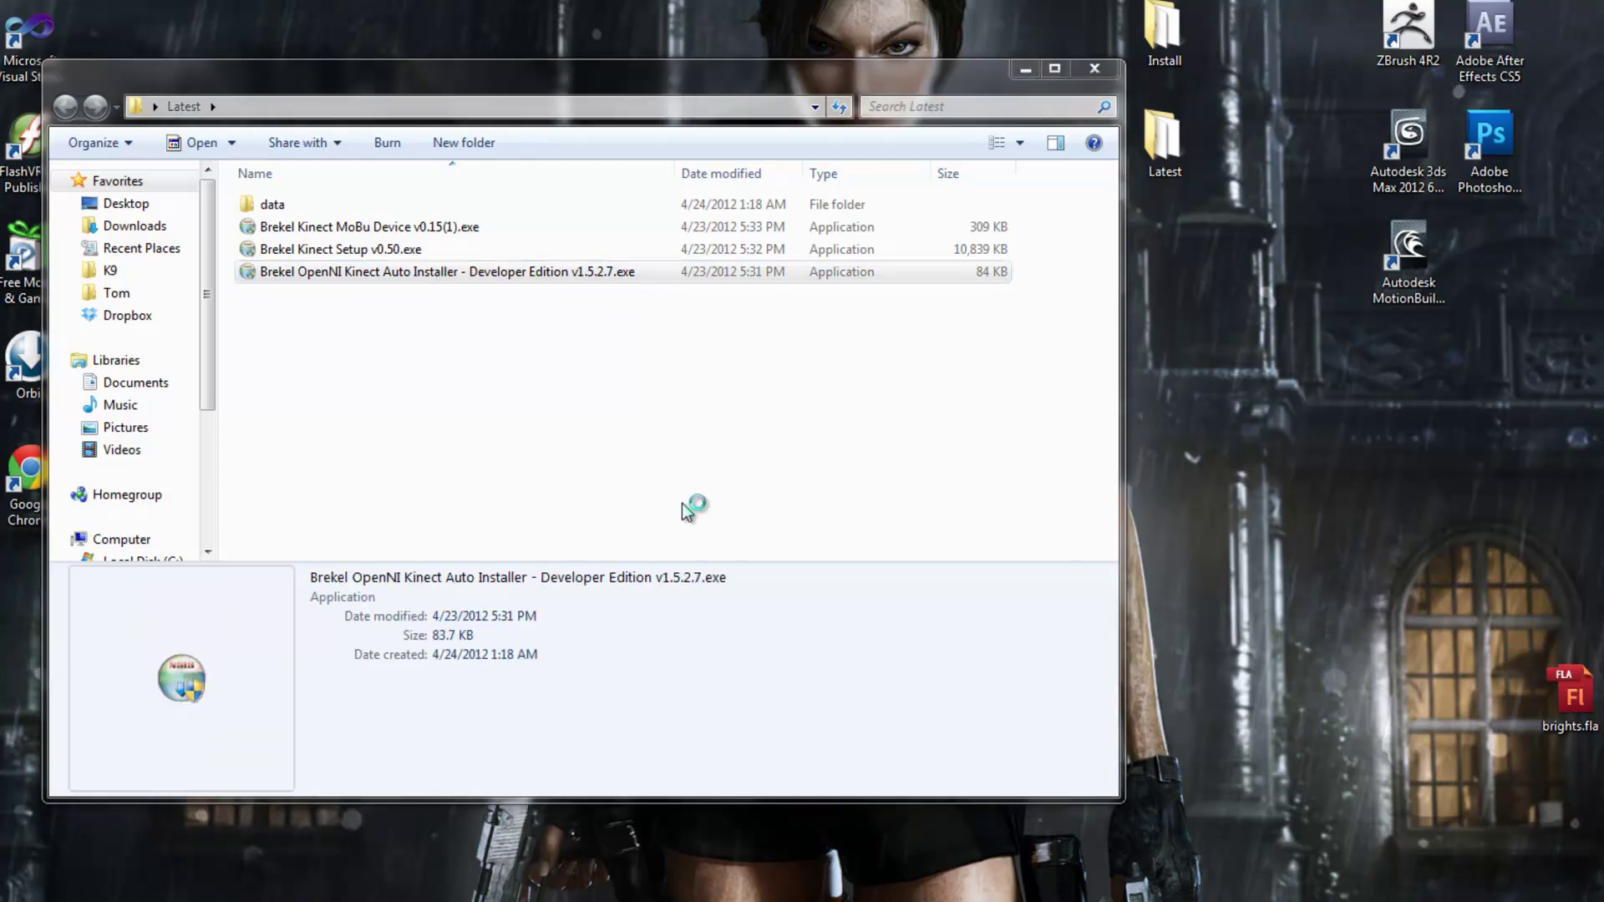
{"action": "left_click", "coordinate": [972, 613]}
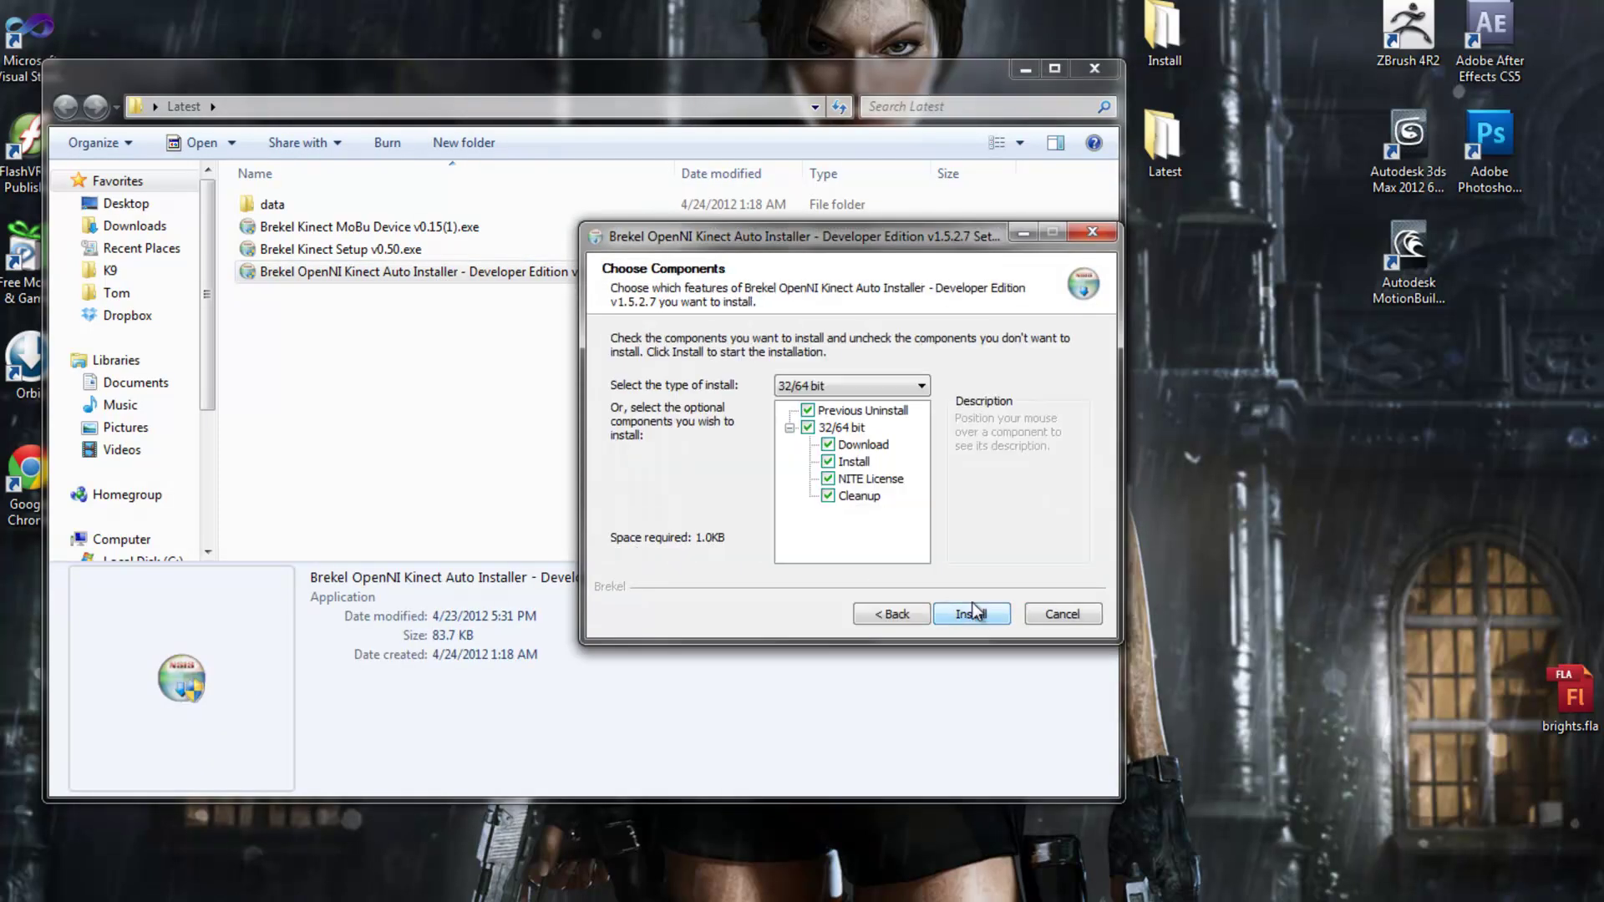
{"action": "left_click", "coordinate": [969, 616]}
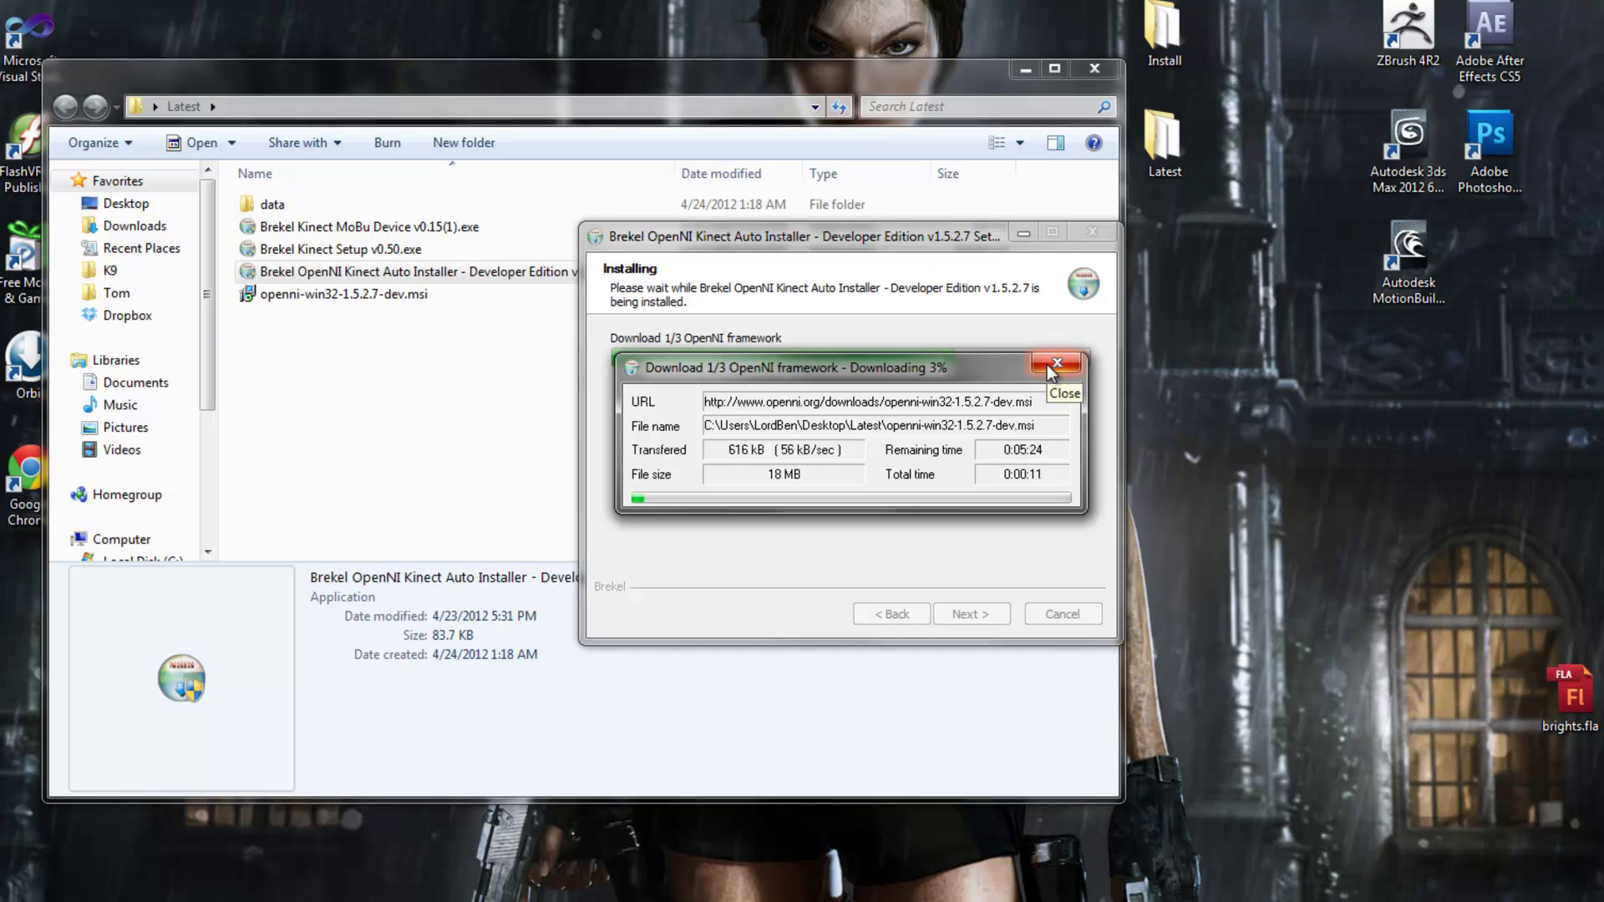
Step: Cancel the OpenNI framework, SensorKinect drivers and PrimeSense NITE downloads, and finish the installer with a manual reboot chosen
{"action": "left_click", "coordinate": [1052, 366]}
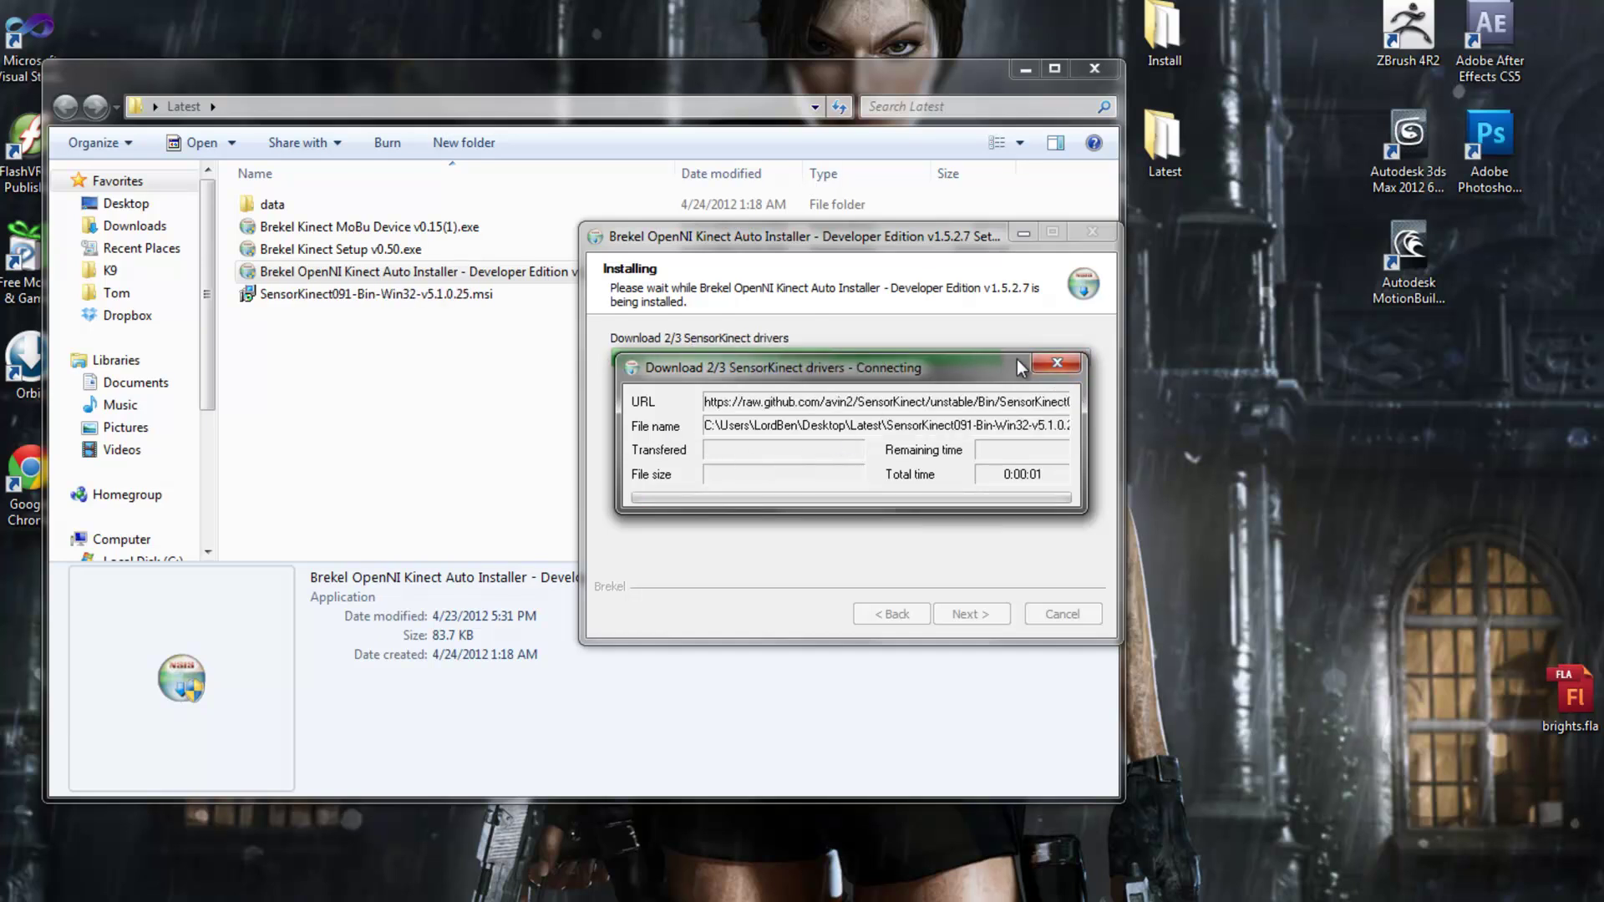
{"action": "left_click", "coordinate": [1052, 365]}
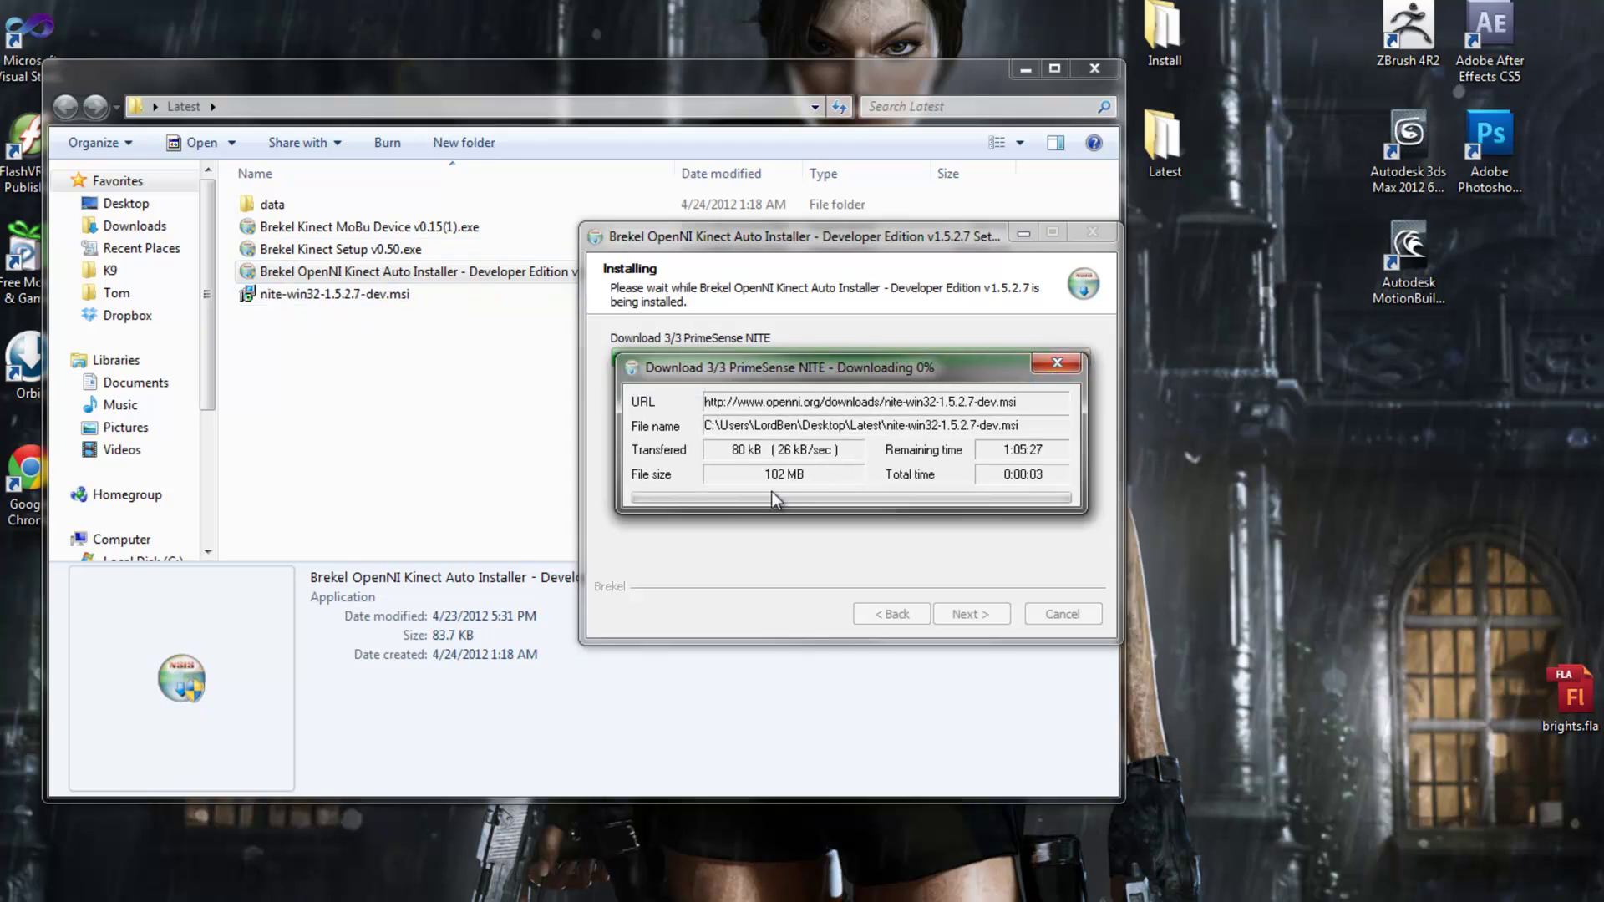
{"action": "left_click", "coordinate": [1055, 366]}
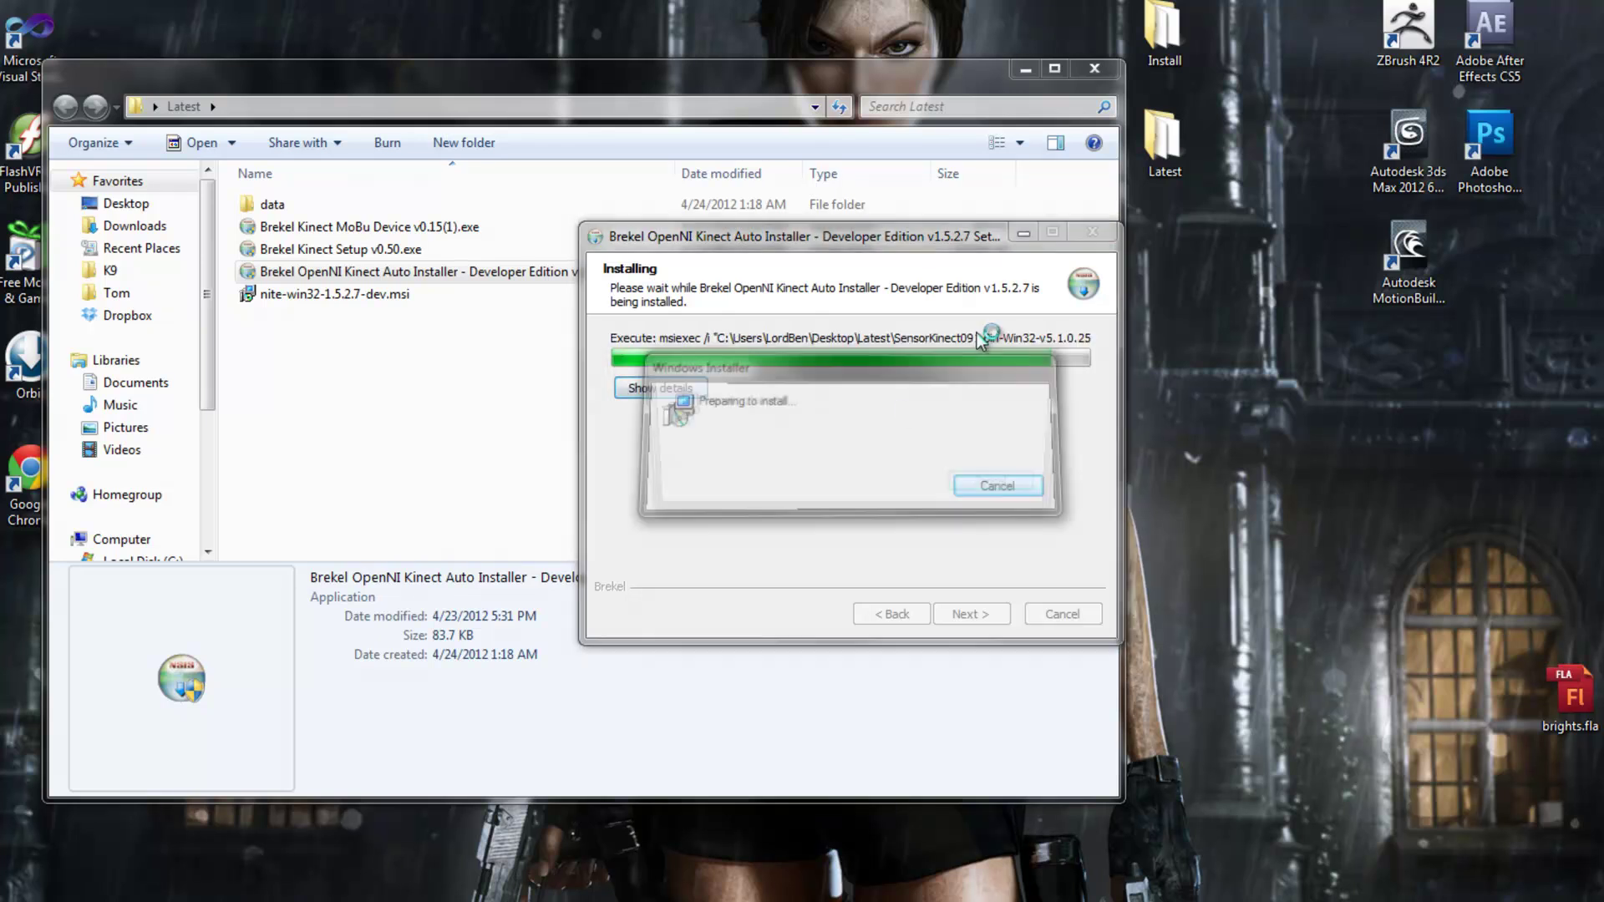
{"action": "left_click", "coordinate": [875, 460]}
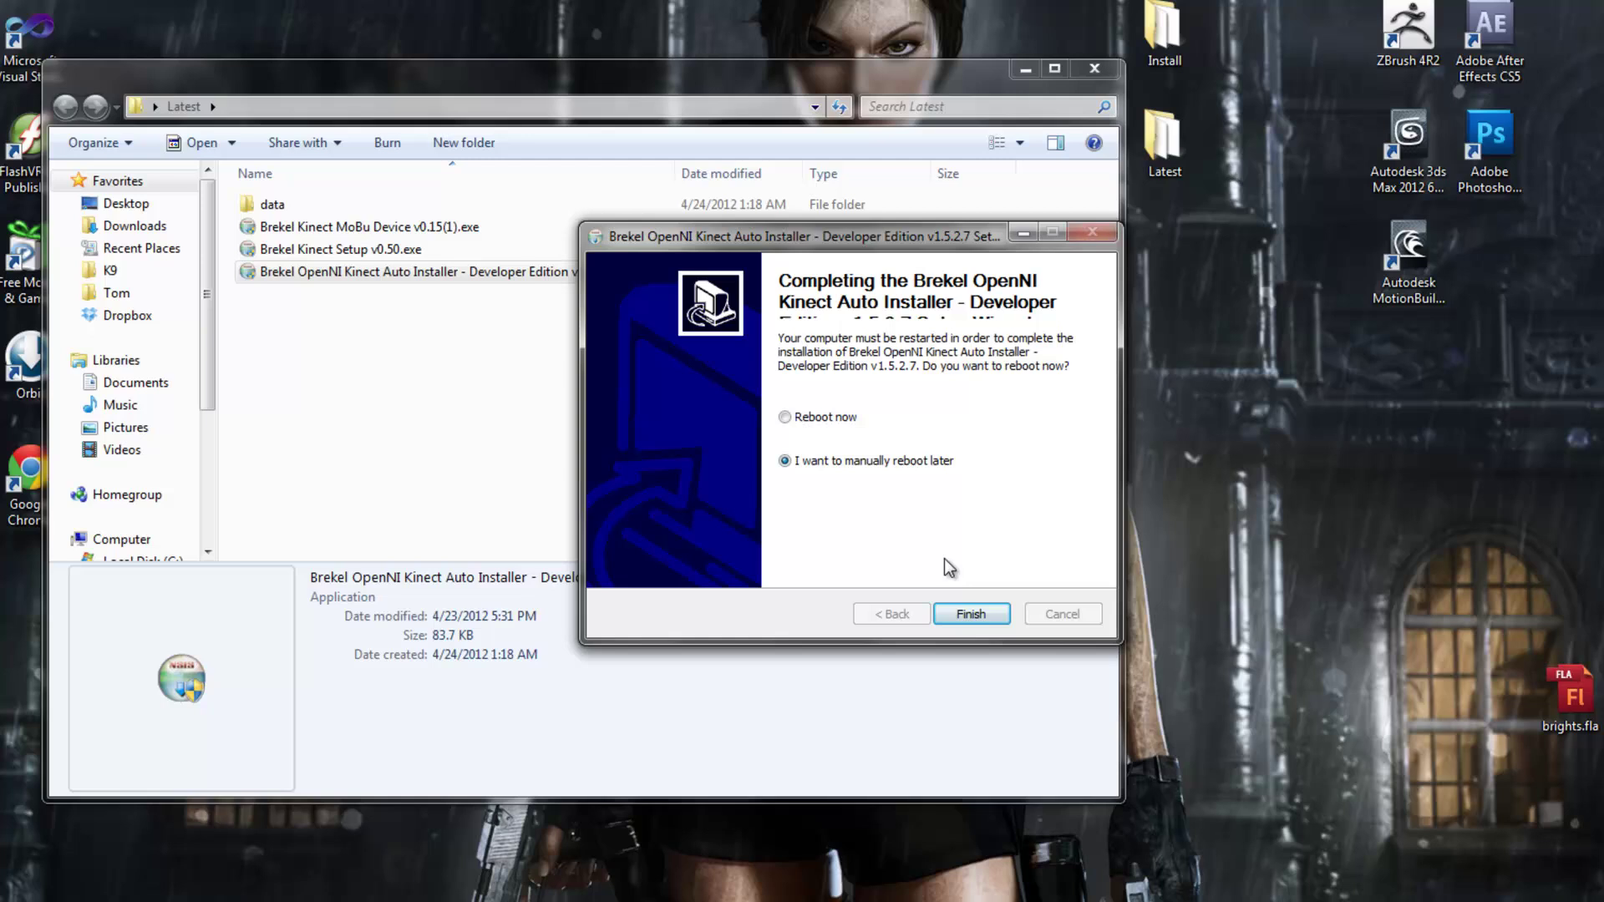
{"action": "left_click", "coordinate": [969, 614]}
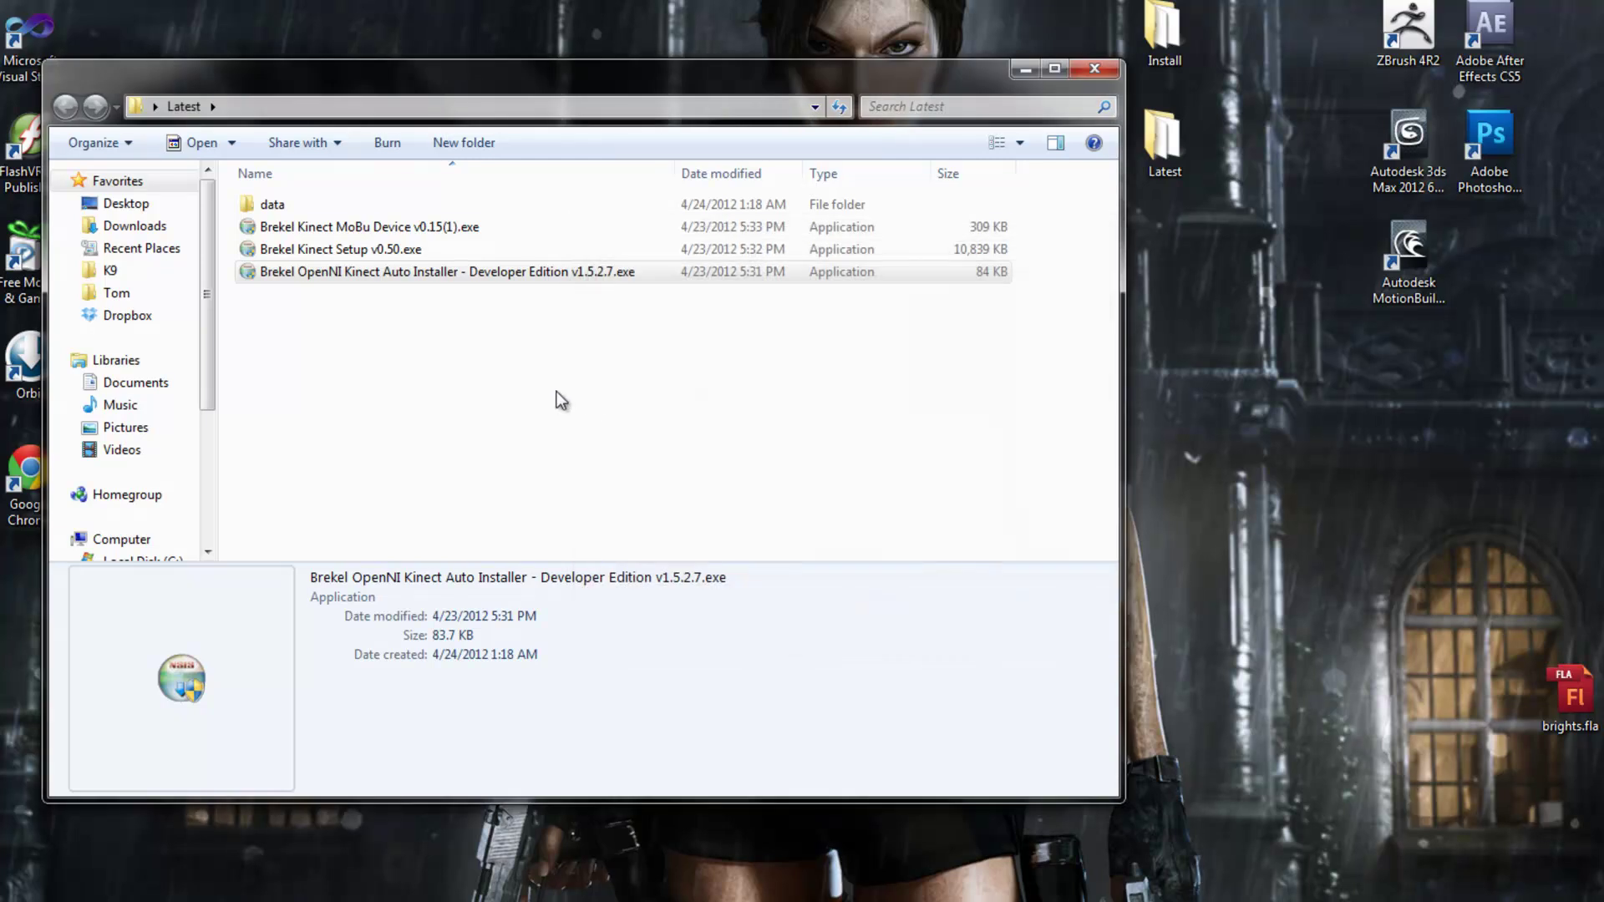
Step: Check the Windows Installer packages in the data folder and return to the Latest folder
{"action": "double_click", "coordinate": [268, 209]}
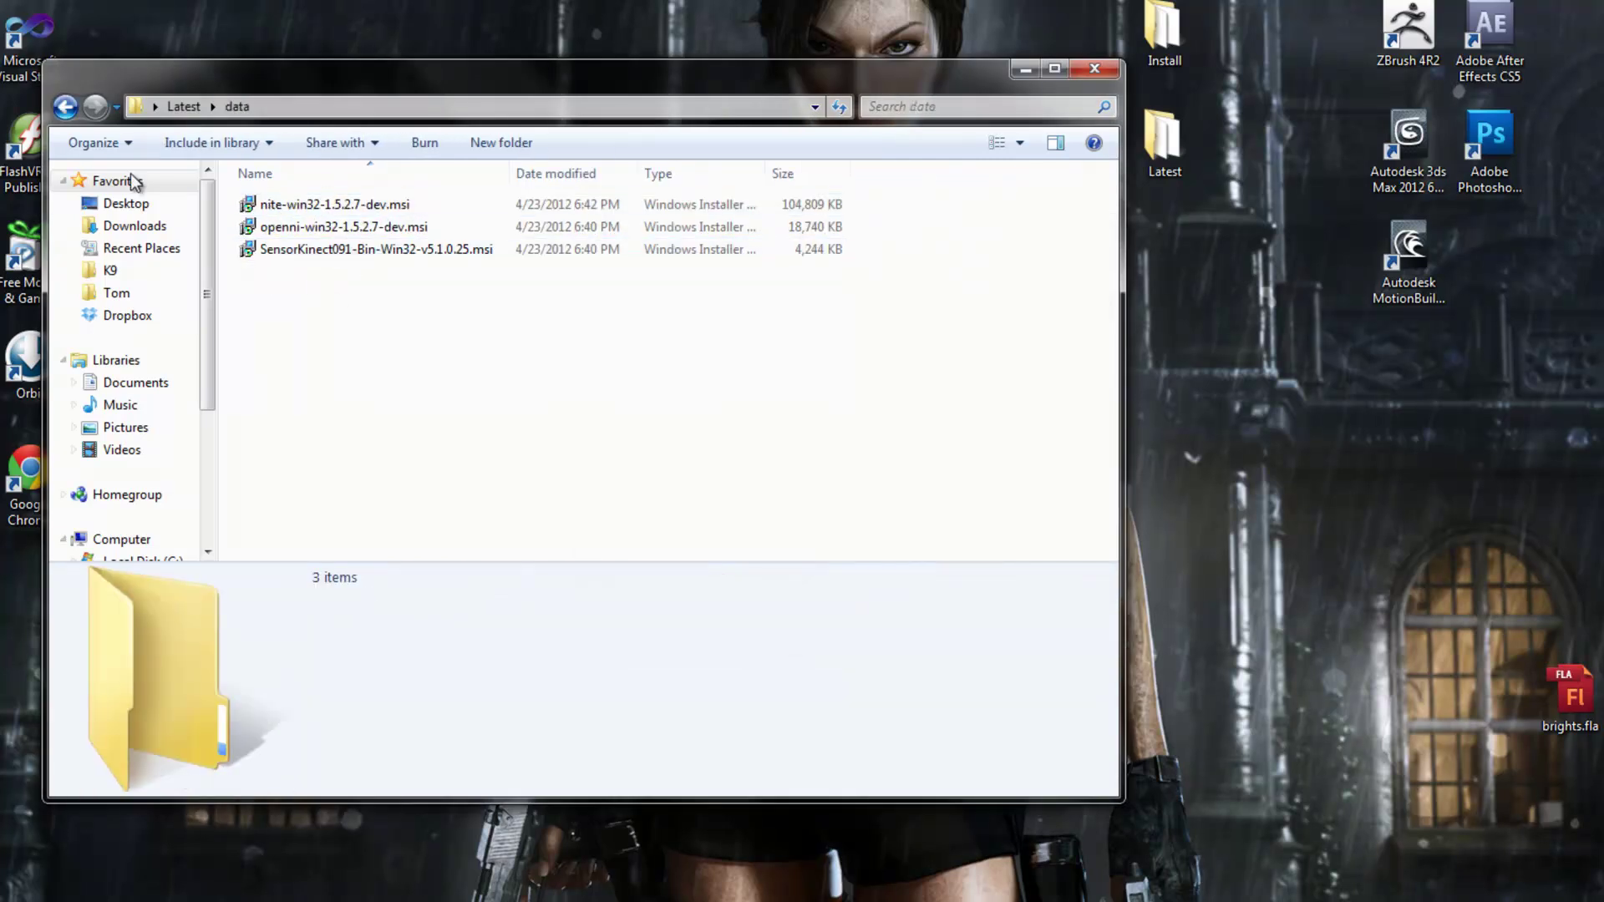
{"action": "left_click", "coordinate": [66, 107]}
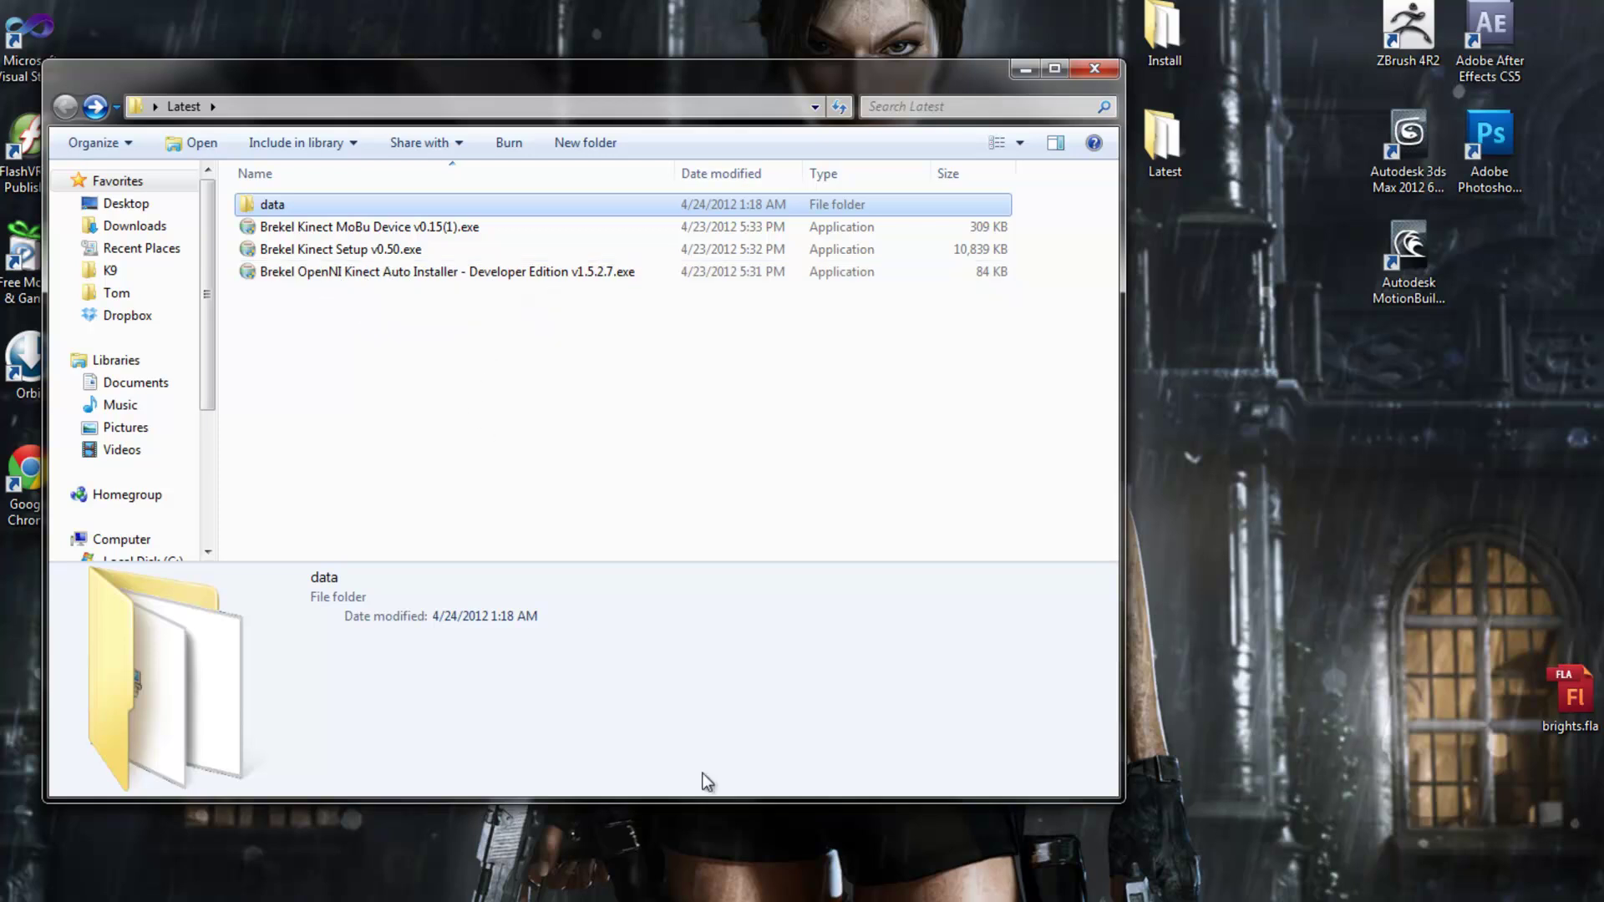
Step: Switch back to Google Chrome and open the Installation instructions page from the Brekel site's page list
{"action": "left_click", "coordinate": [772, 892]}
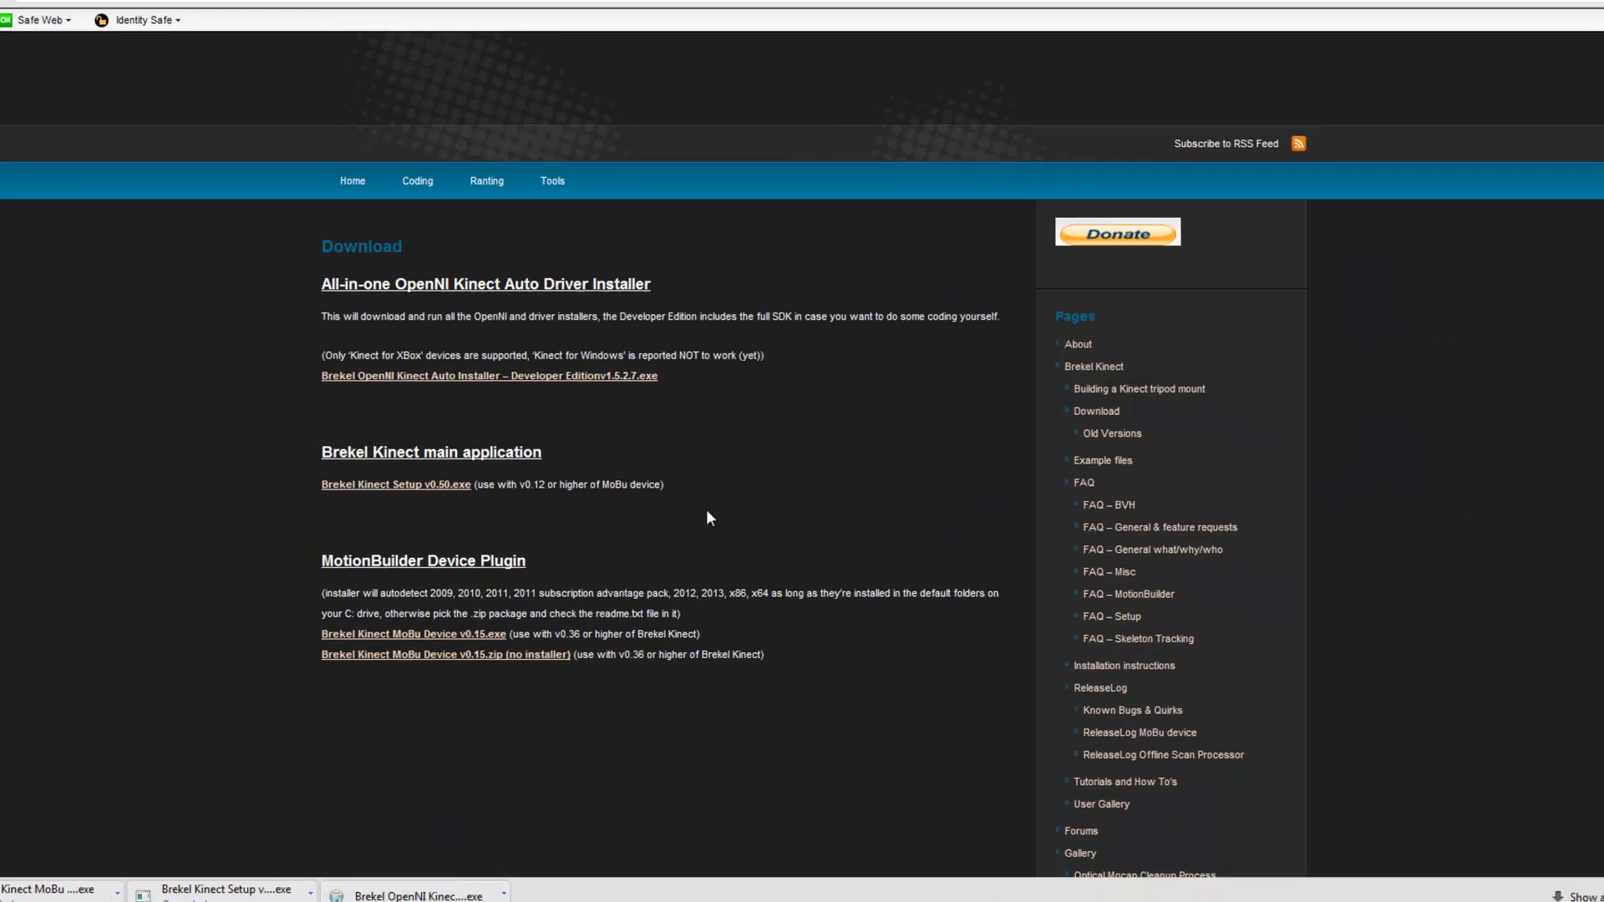
{"action": "scroll", "coordinate": [929, 550], "scroll_direction": "down", "scroll_amount": 6}
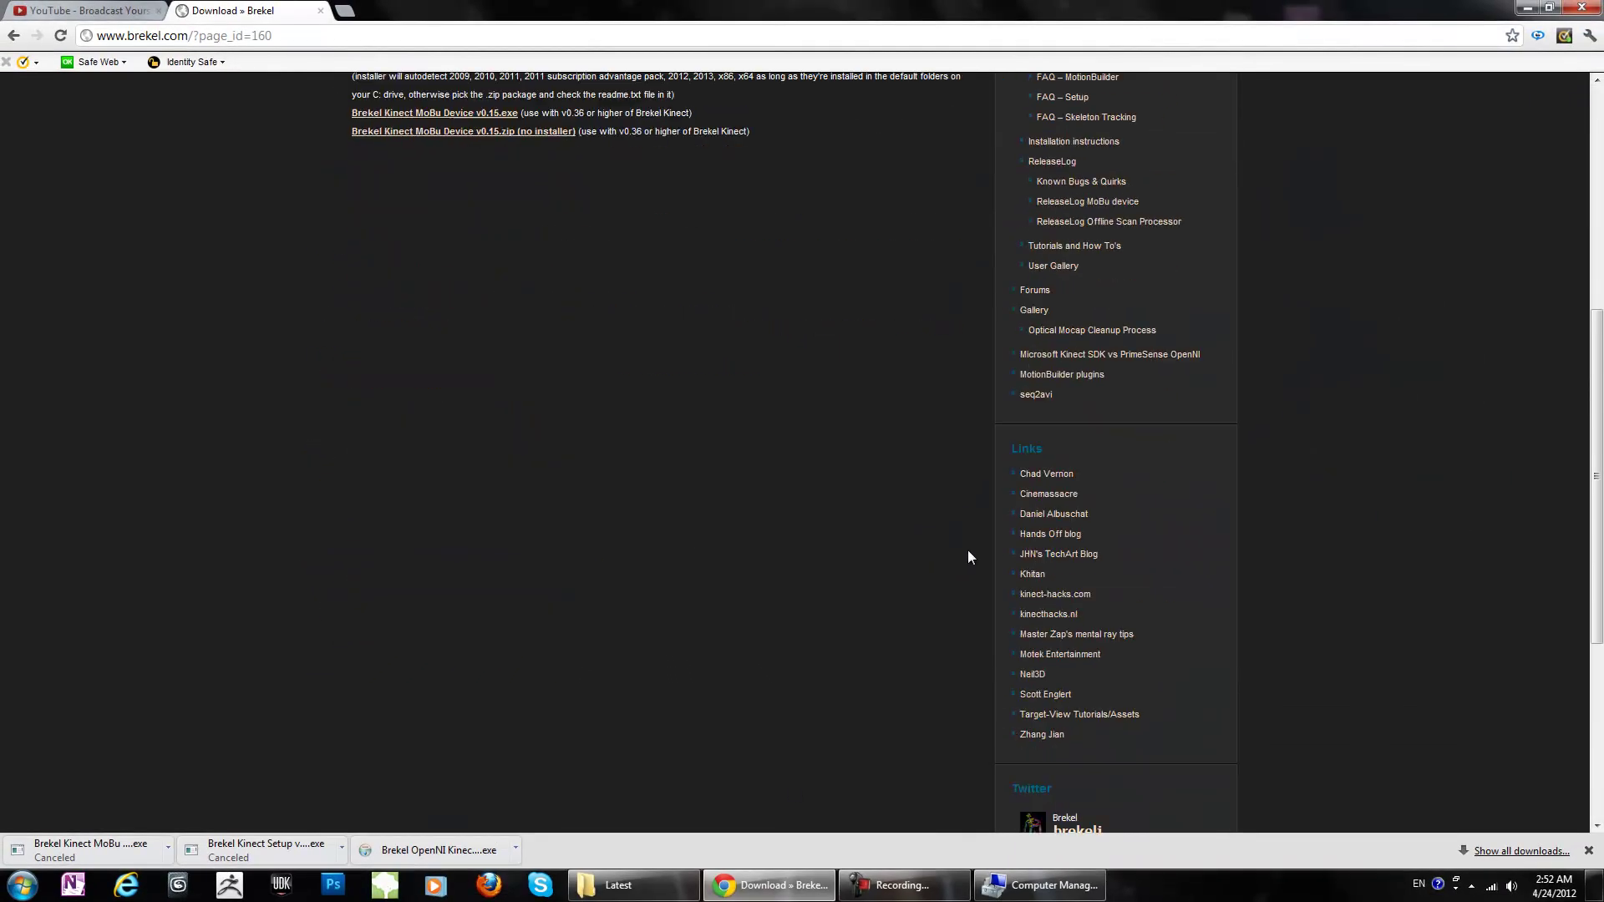
{"action": "scroll", "coordinate": [967, 550], "scroll_direction": "up", "scroll_amount": 2}
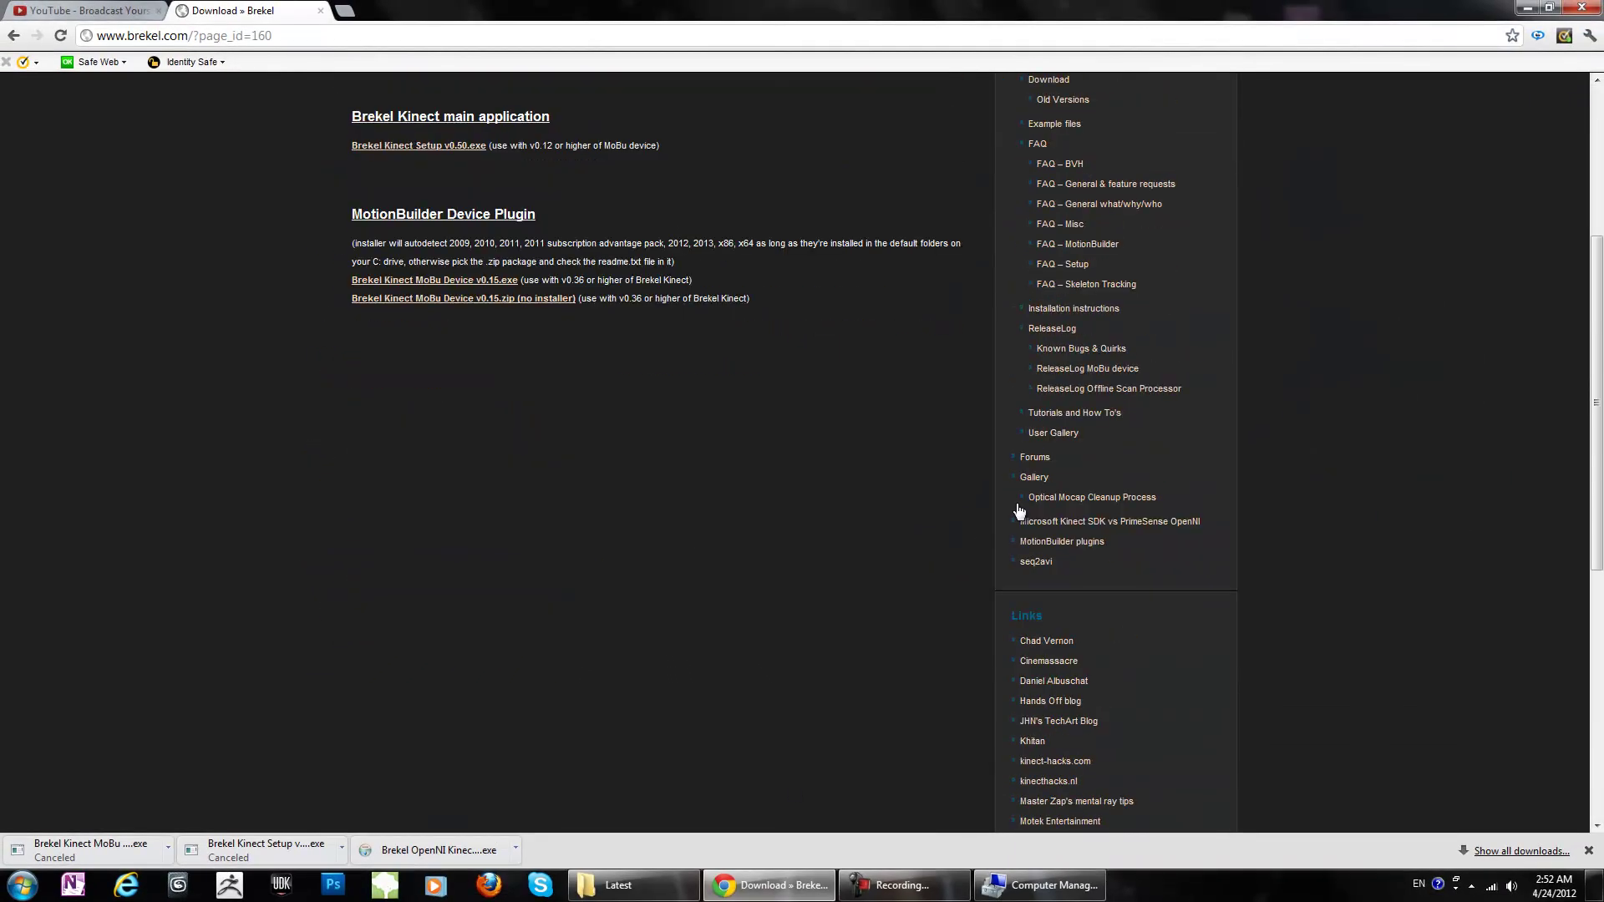
{"action": "left_click", "coordinate": [1057, 314]}
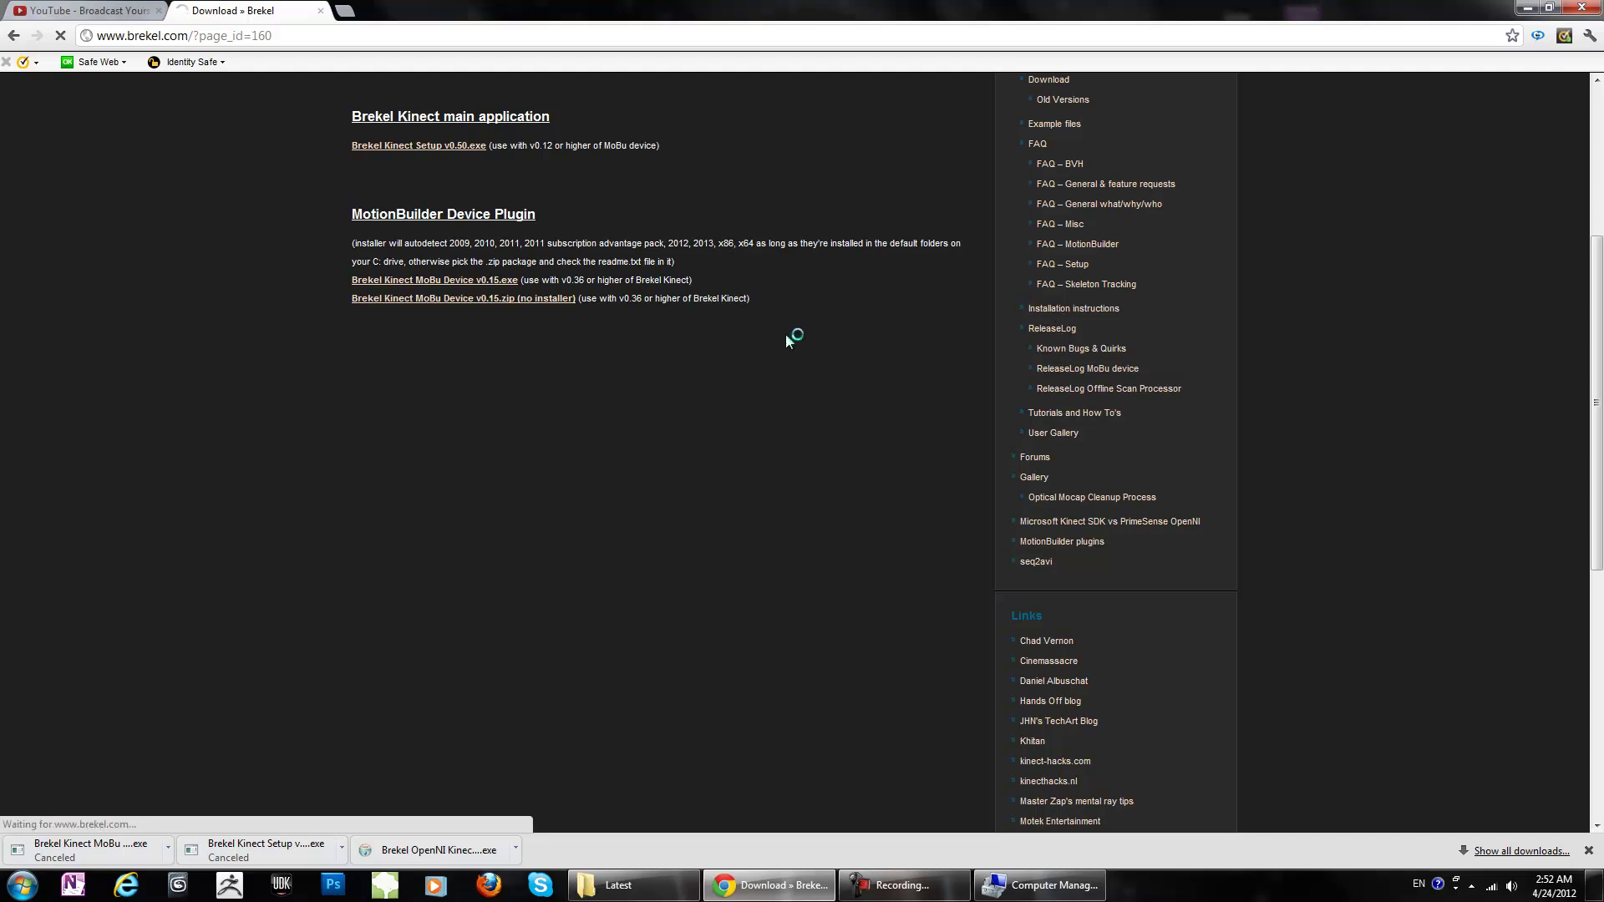
Step: Read through the manual driver installation method and its OpenNI, Kinect drivers and NITE entries on the Installation instructions page
{"action": "scroll", "coordinate": [570, 544], "scroll_direction": "down", "scroll_amount": 6}
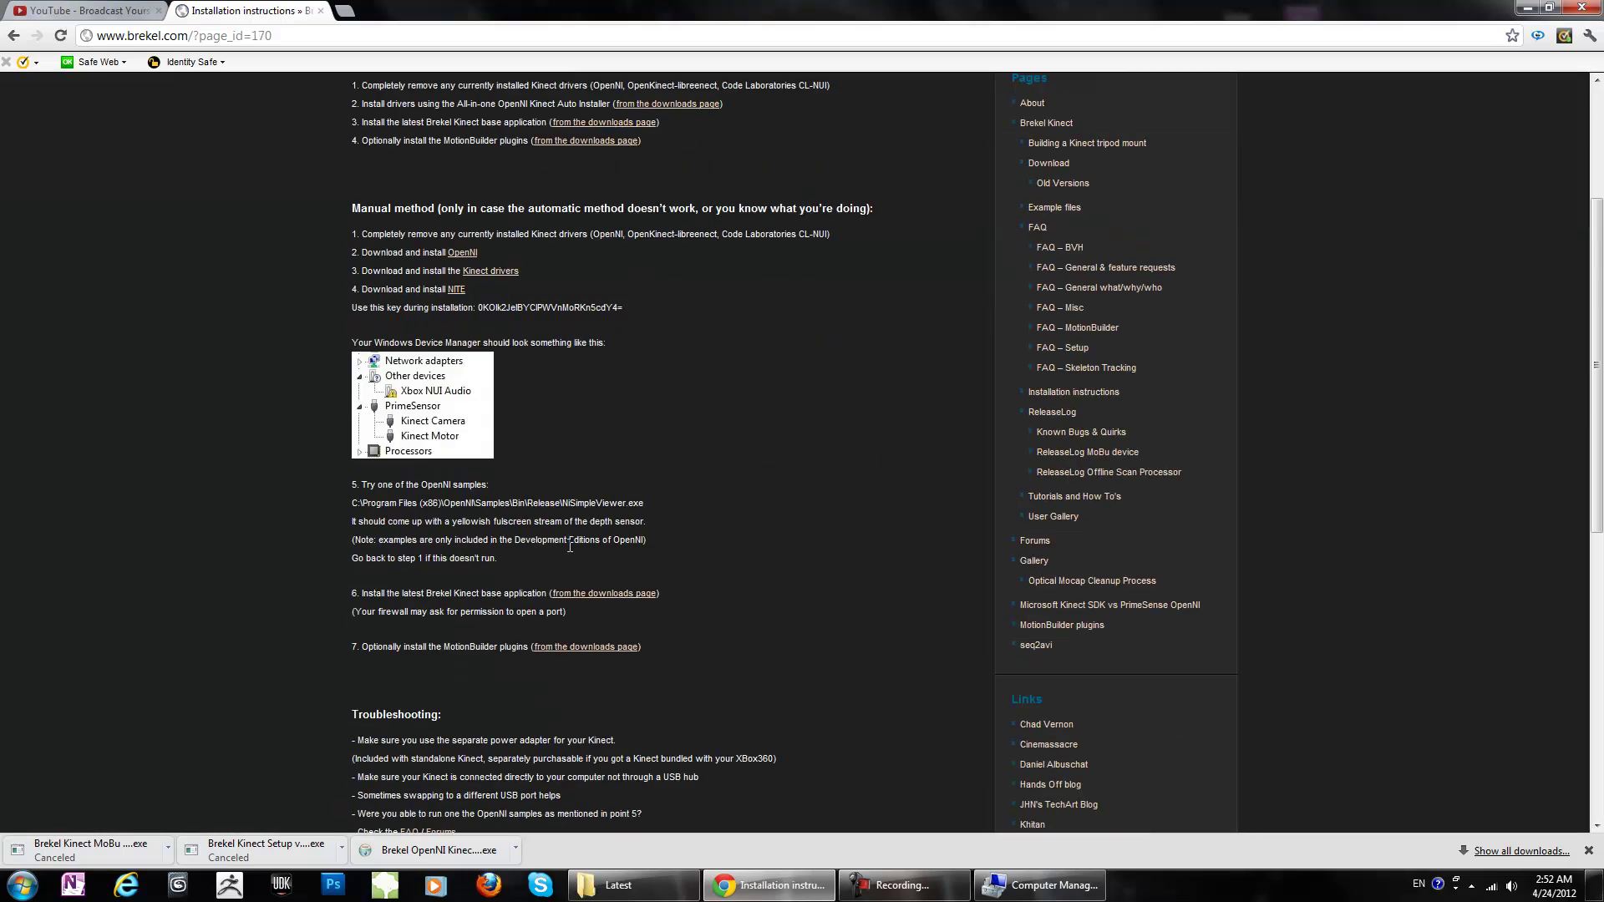
{"action": "scroll", "coordinate": [560, 529], "scroll_direction": "up", "scroll_amount": 5}
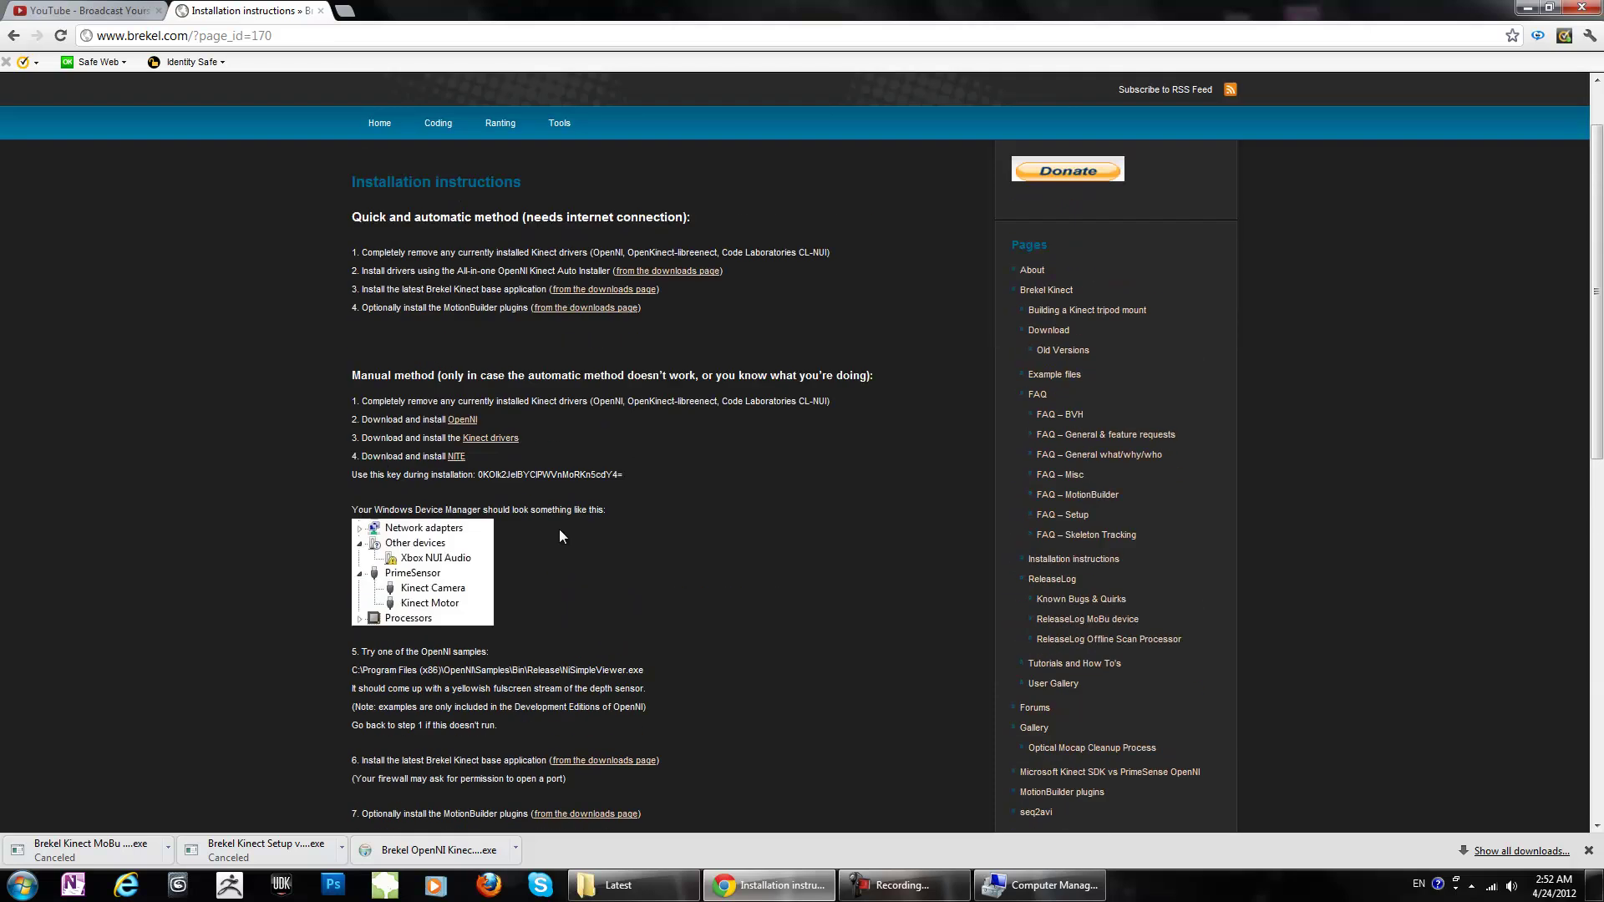
{"action": "left_click", "coordinate": [457, 457]}
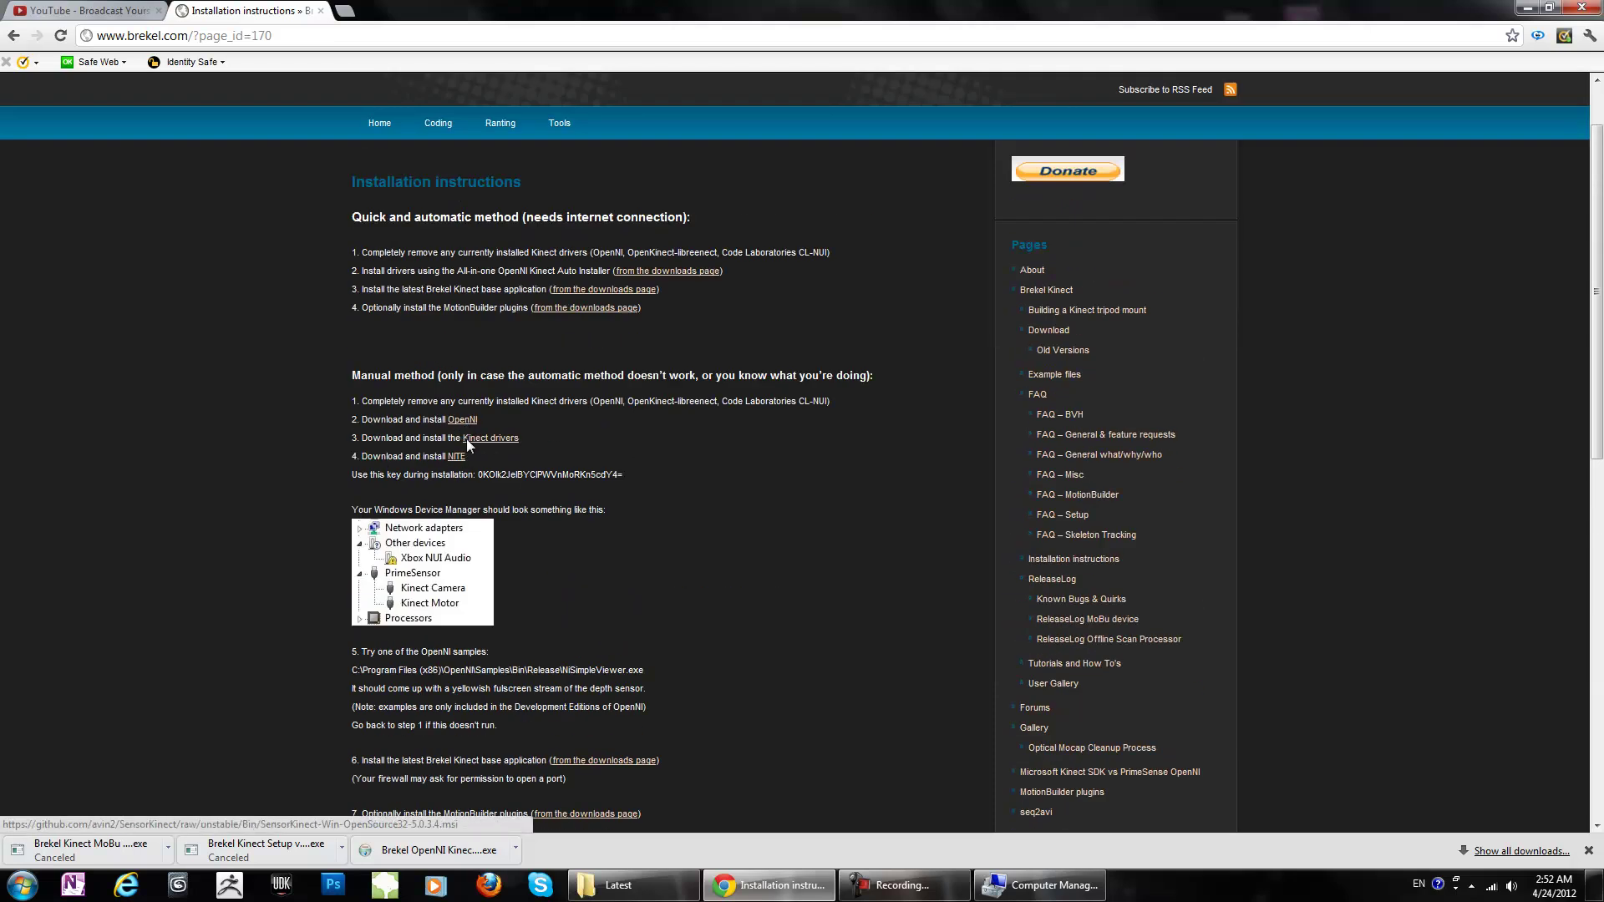
Step: Switch to Windows Explorer, open the data folder inside Latest, and move its window aside to uncover the installation instructions
{"action": "left_click", "coordinate": [622, 884]}
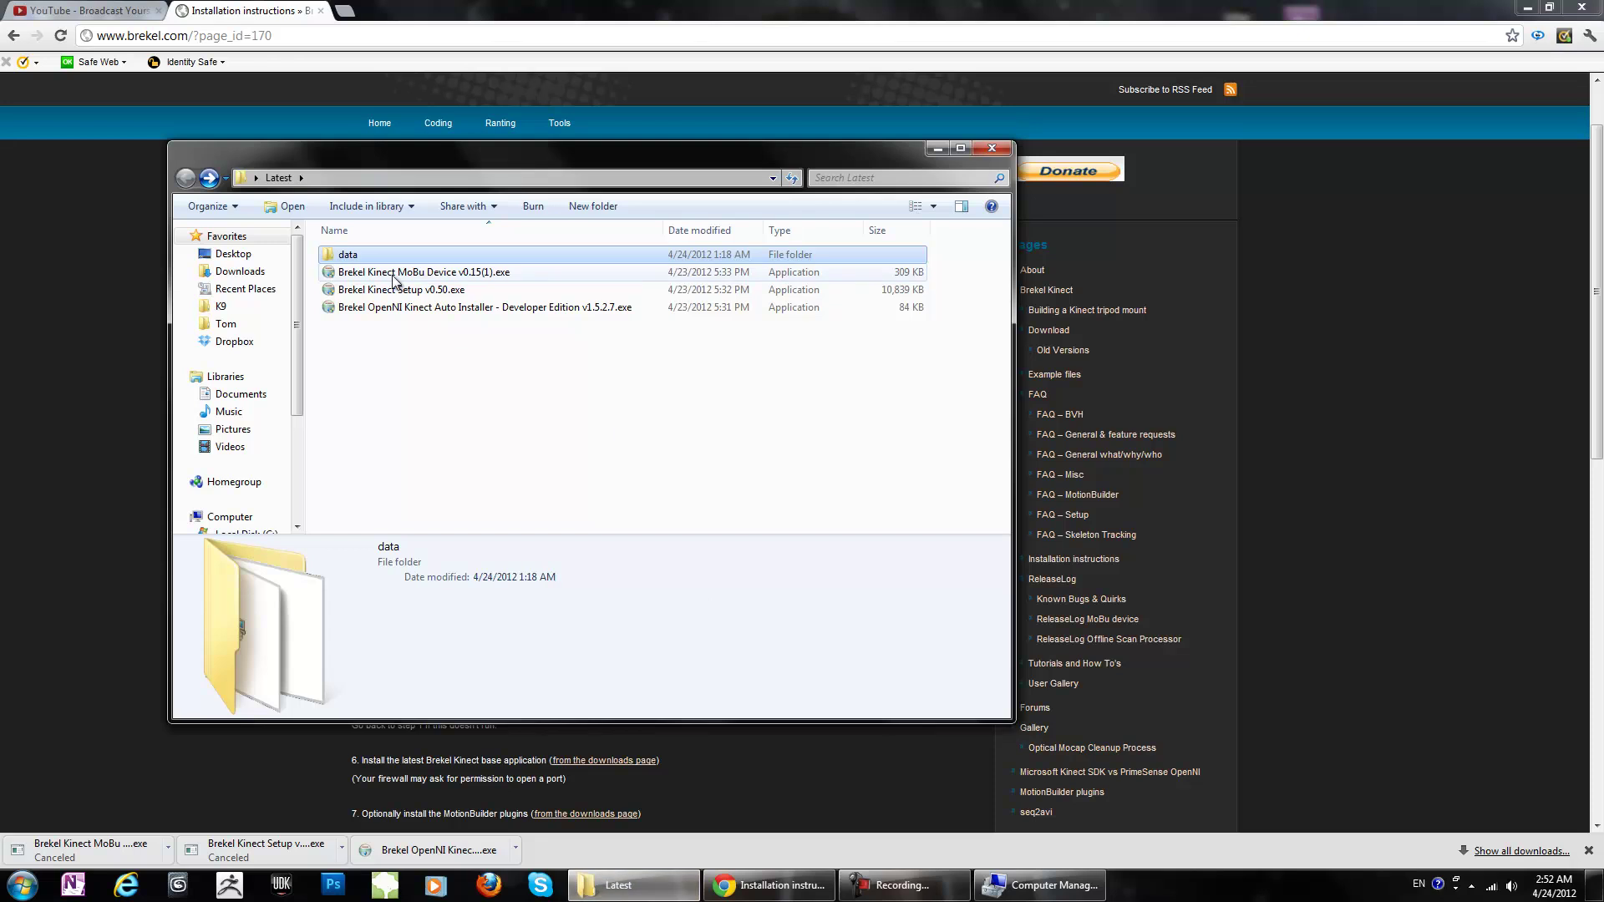
{"action": "double_click", "coordinate": [366, 254]}
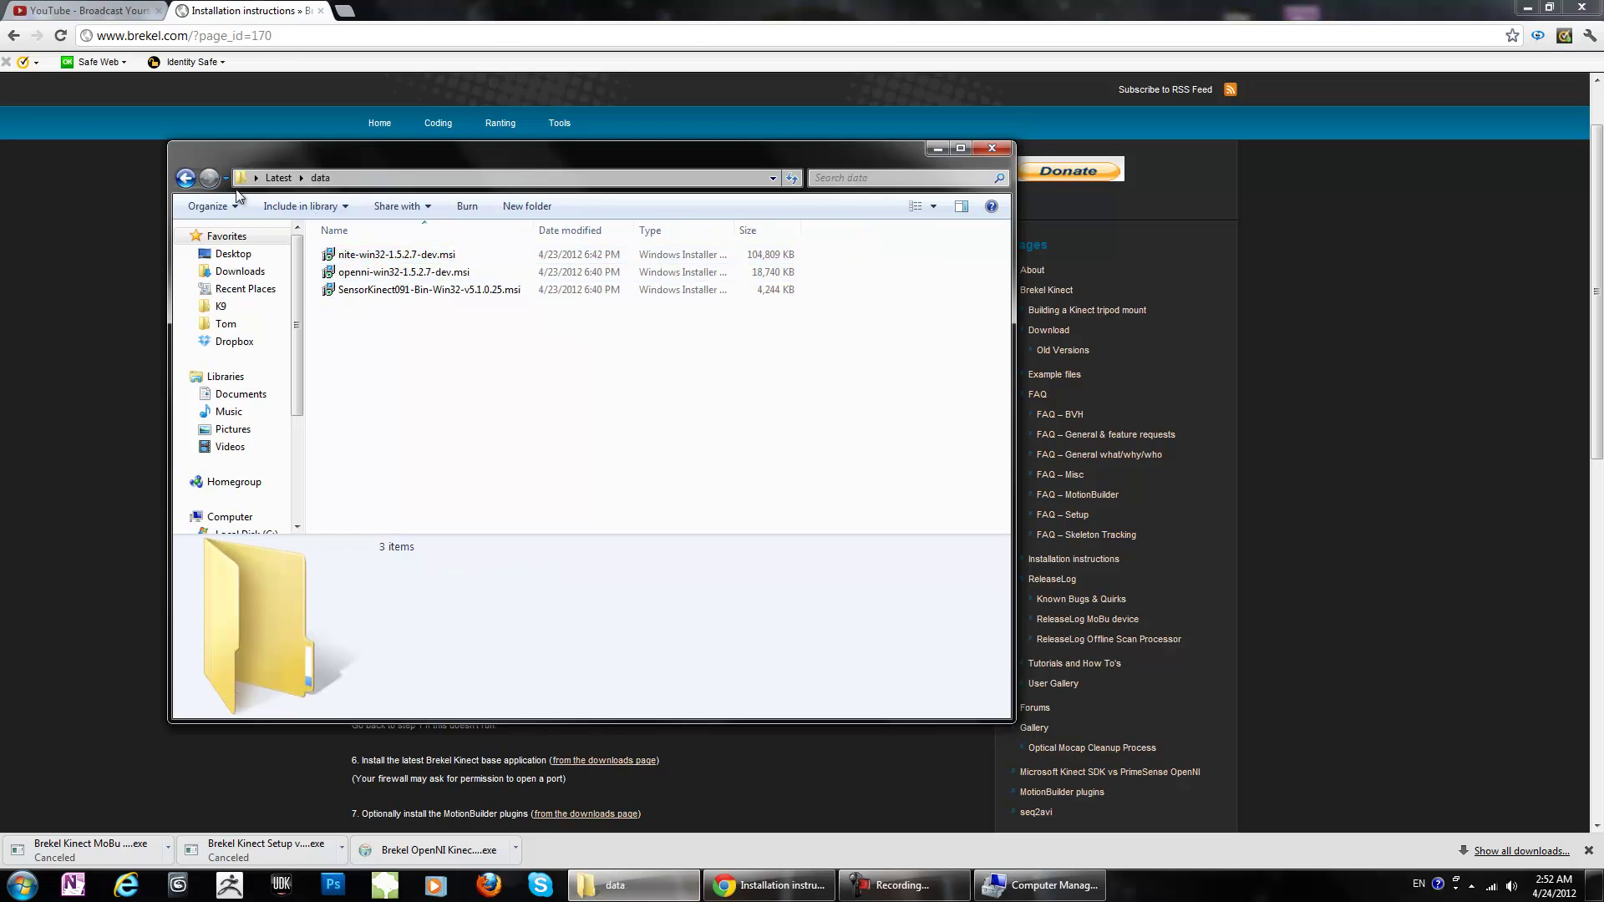
{"action": "left_click", "coordinate": [185, 178]}
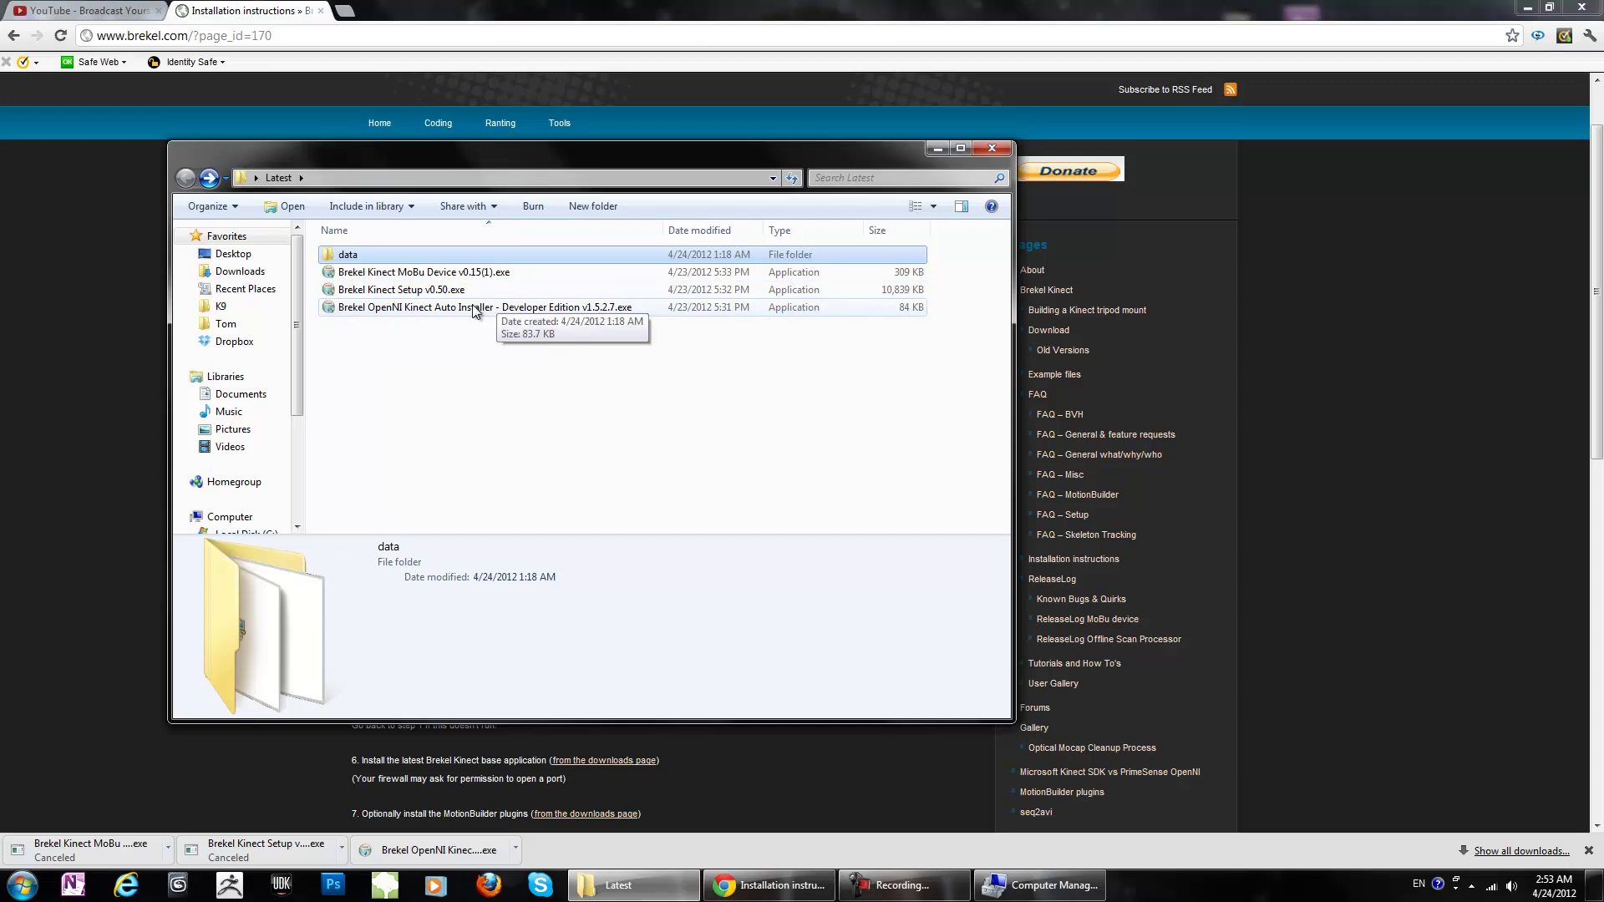
{"action": "double_click", "coordinate": [350, 255]}
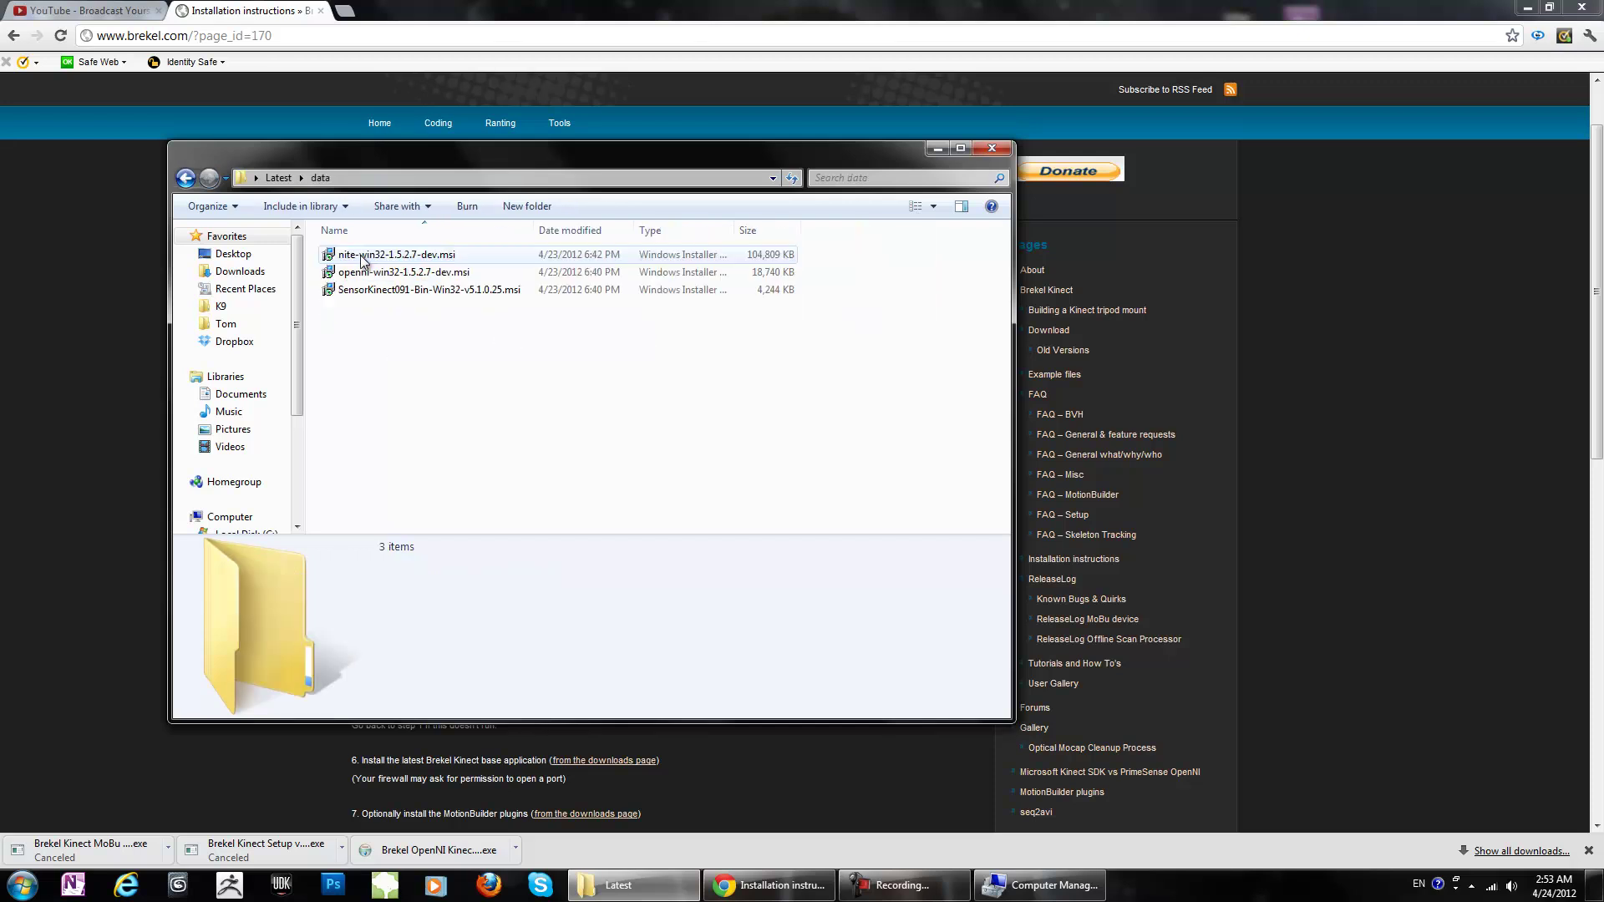
{"action": "left_click_drag", "start_coordinate": [498, 165], "coordinate": [864, 171]}
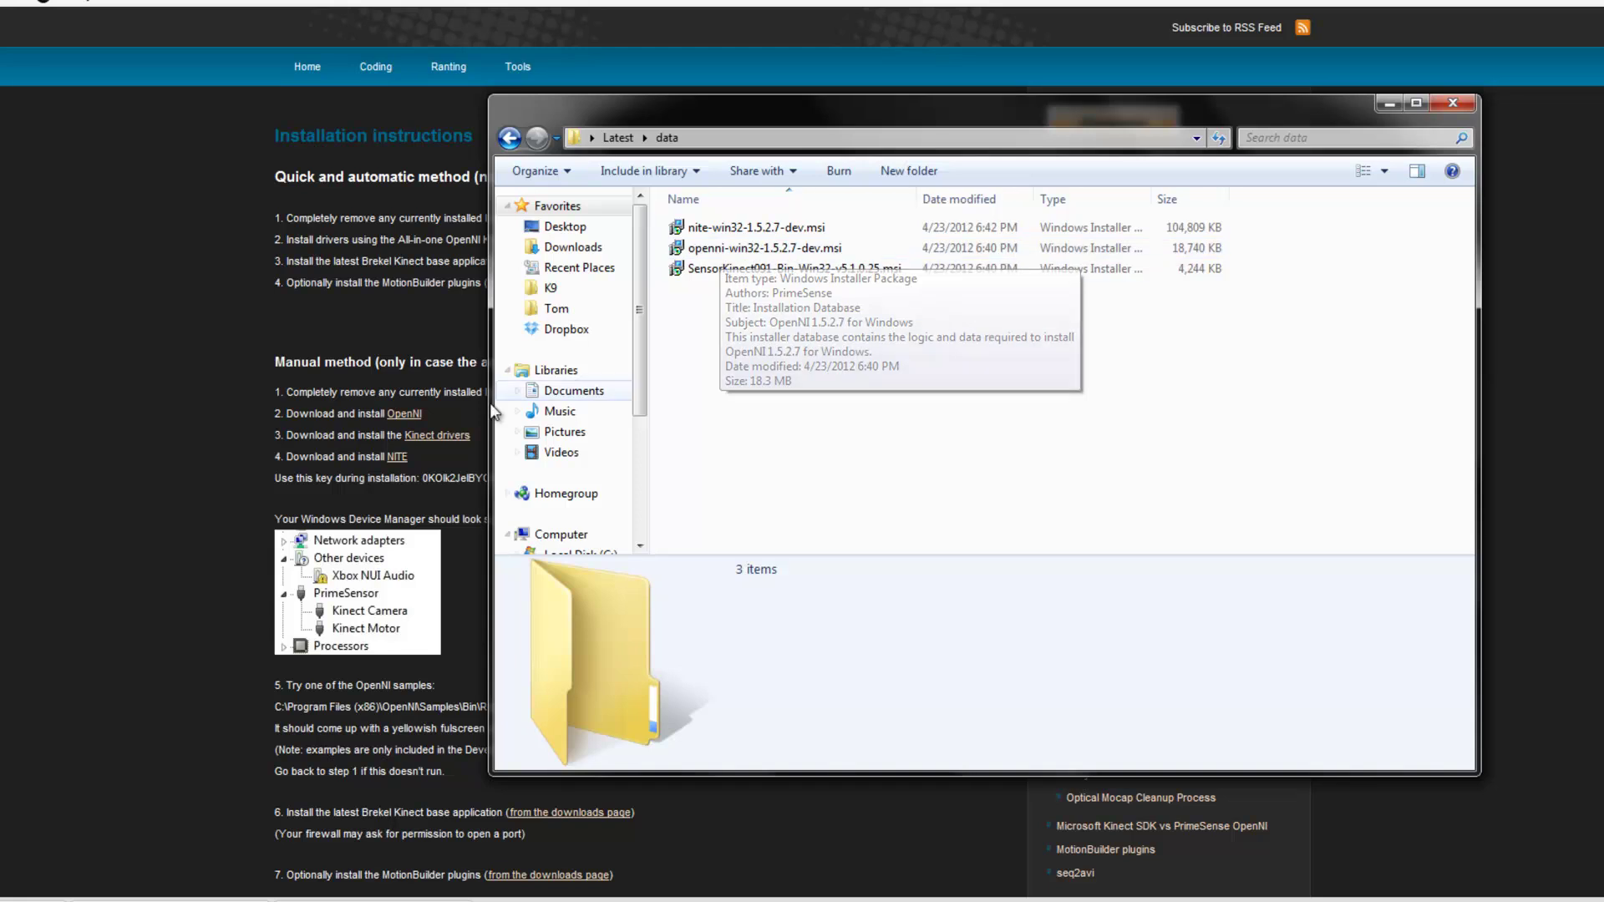
Step: Install openni-win32-1.5.2.7-dev.msi into C:\Program Files (x86)\OpenNI\ and finish its setup wizard
{"action": "right_click", "coordinate": [722, 251]}
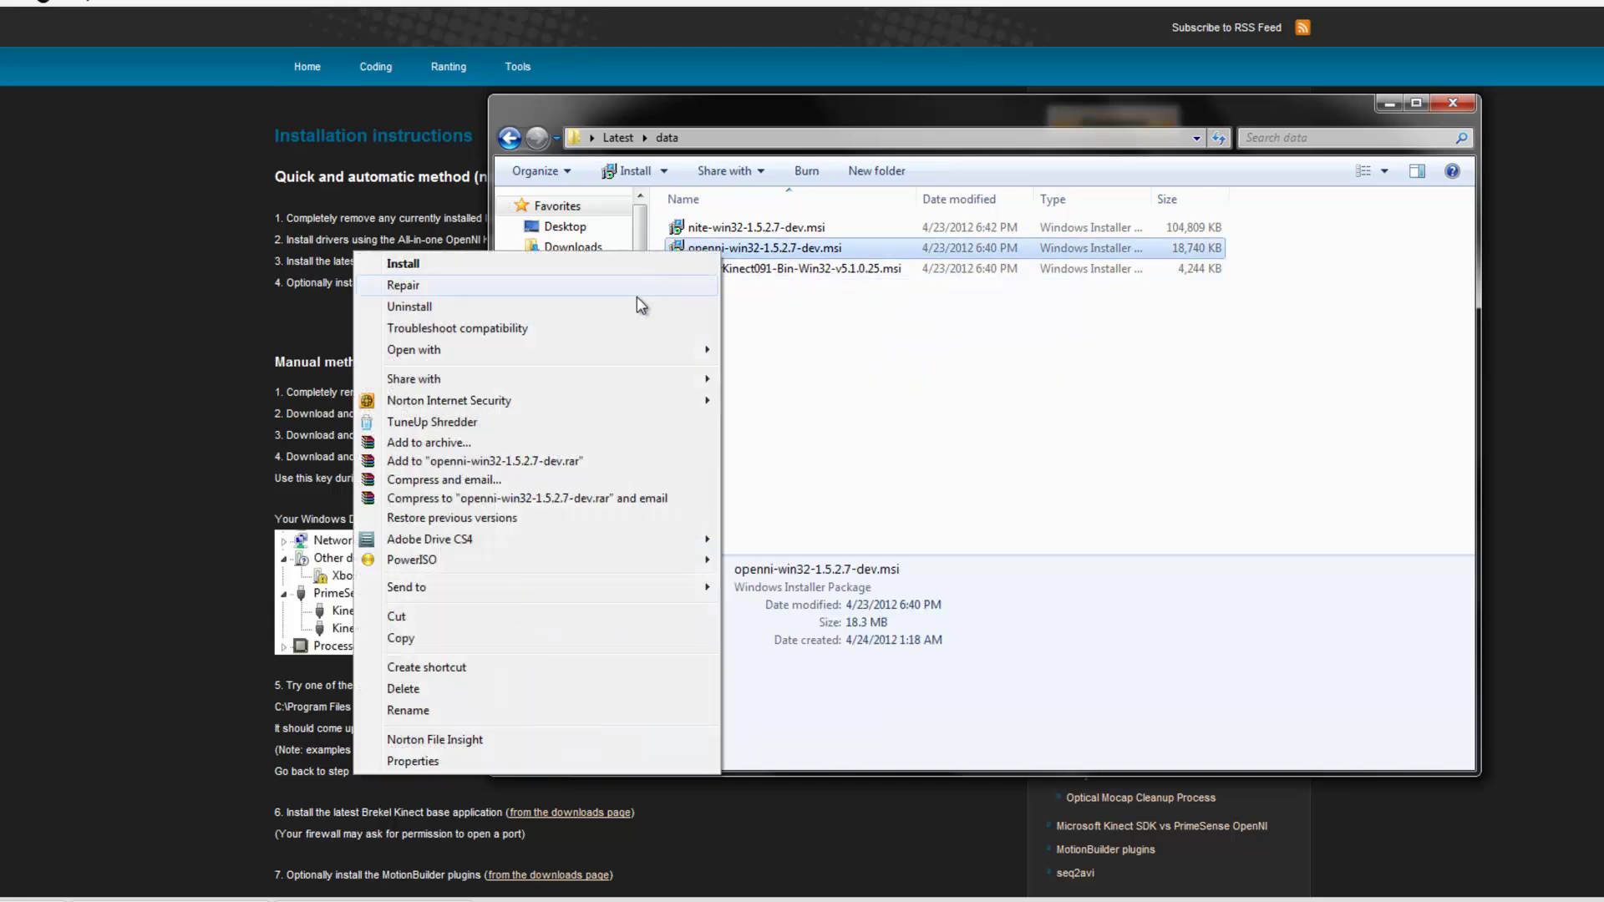
{"action": "left_click", "coordinate": [593, 265]}
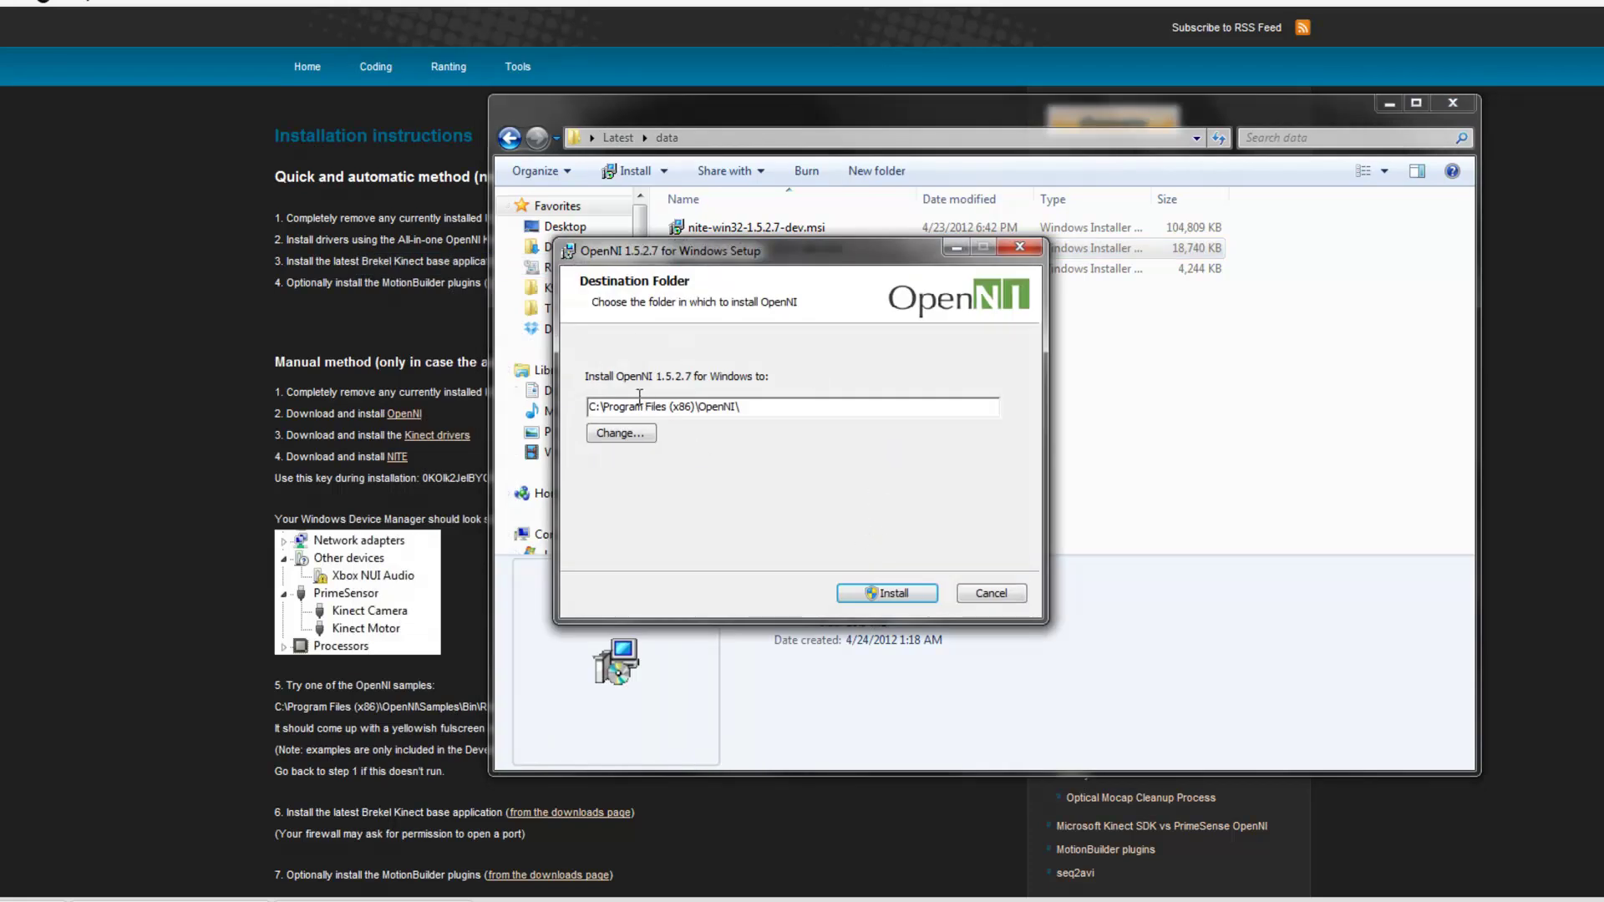
{"action": "left_click", "coordinate": [874, 595]}
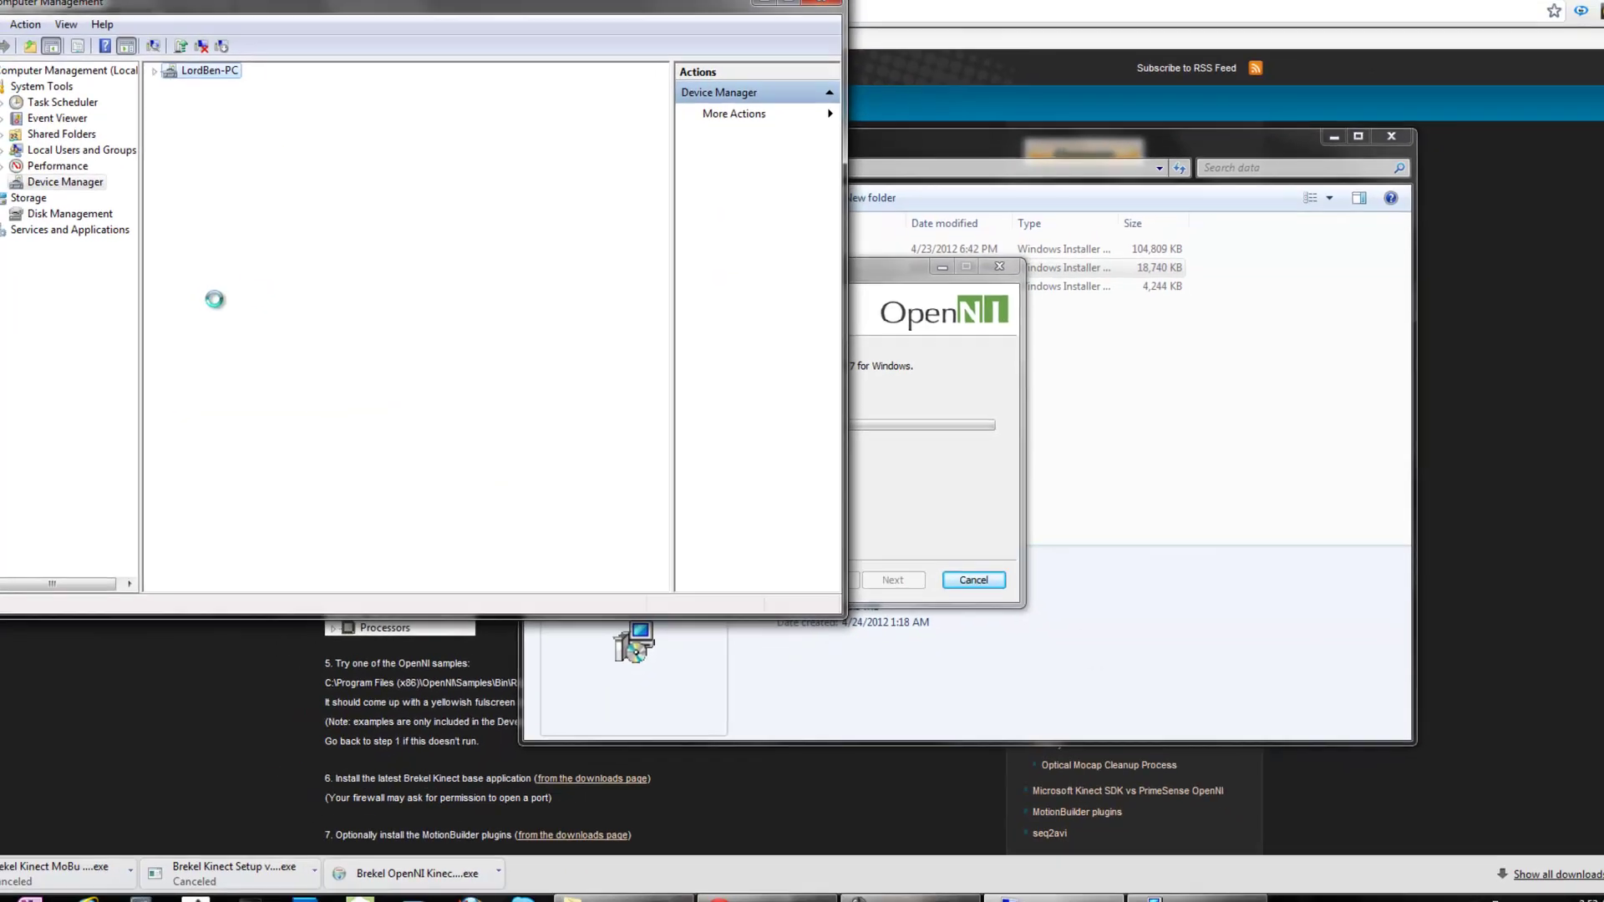
{"action": "left_click_drag", "start_coordinate": [874, 286], "coordinate": [1186, 304]}
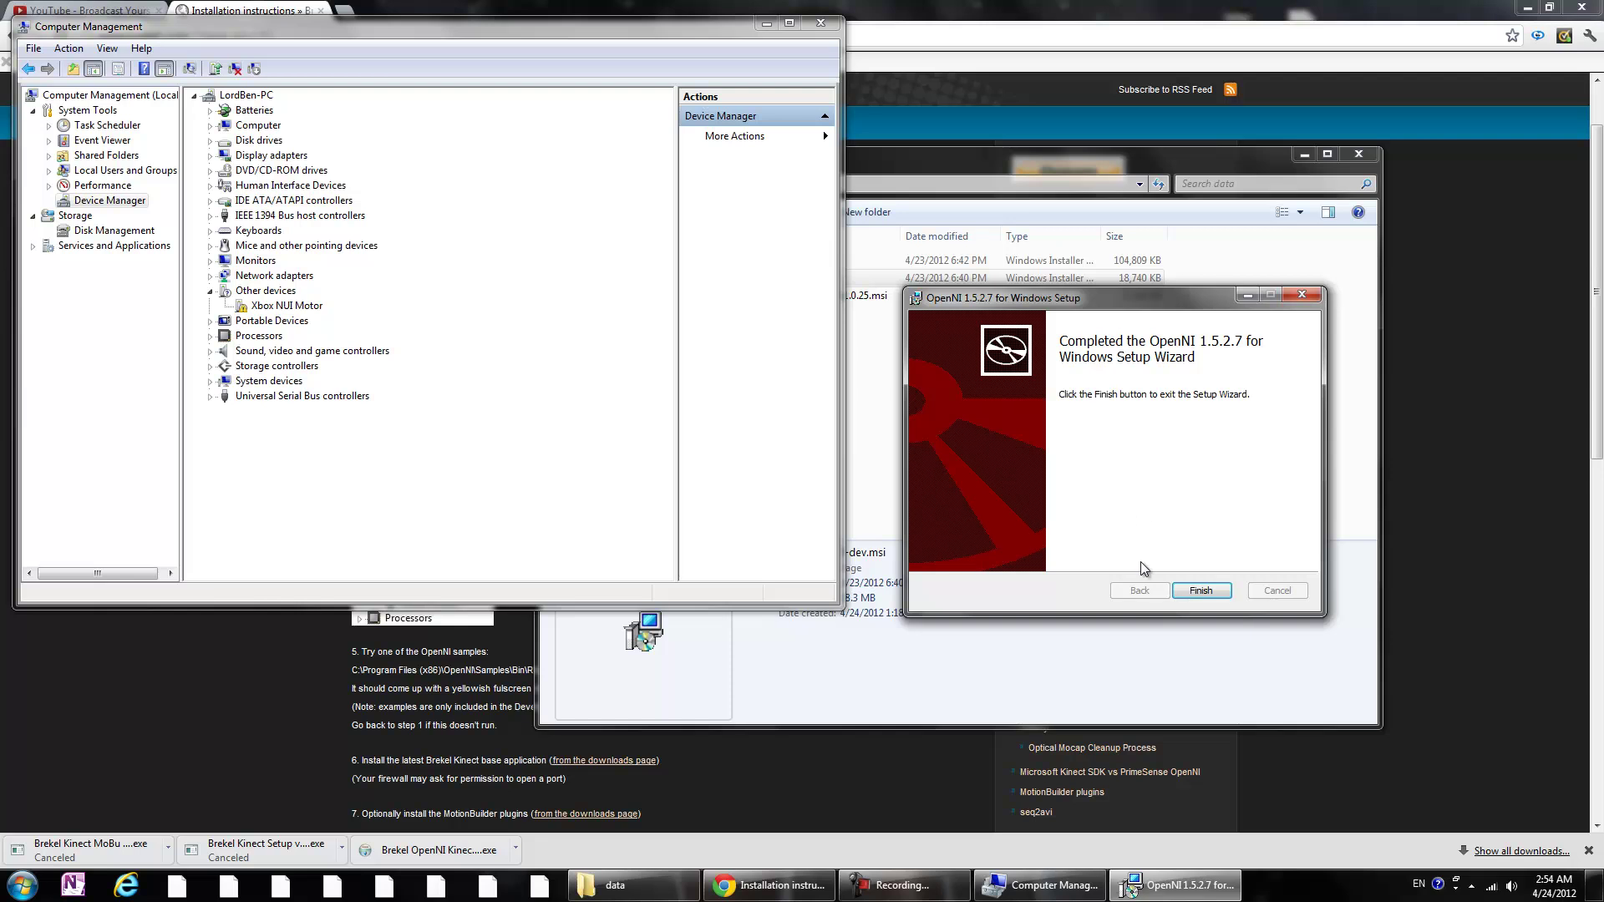
{"action": "left_click", "coordinate": [1207, 593]}
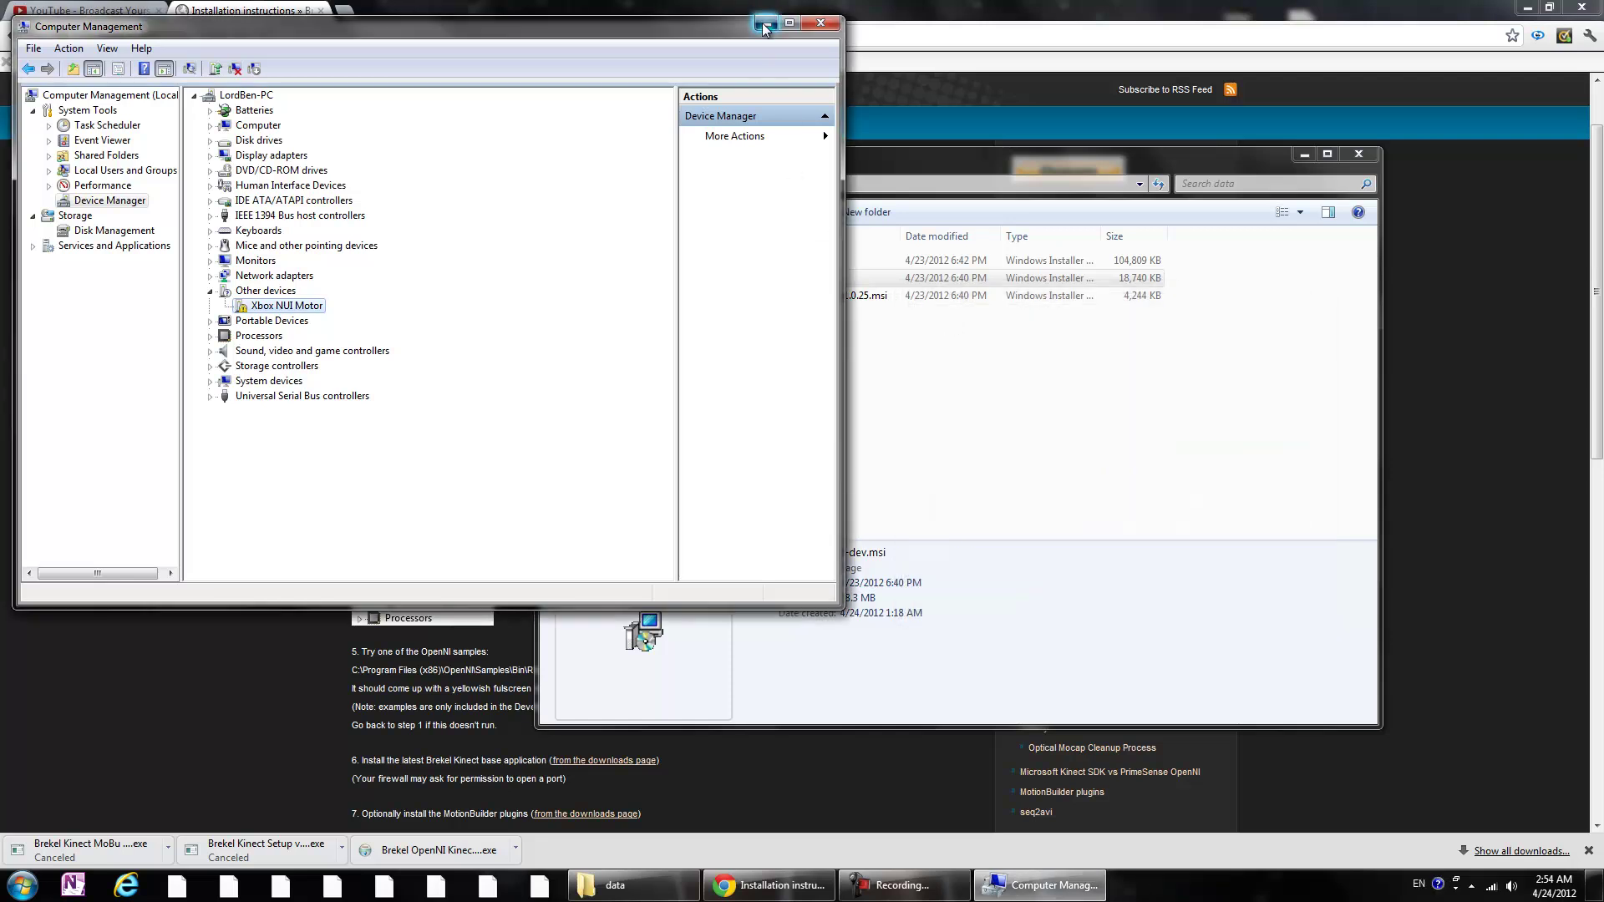
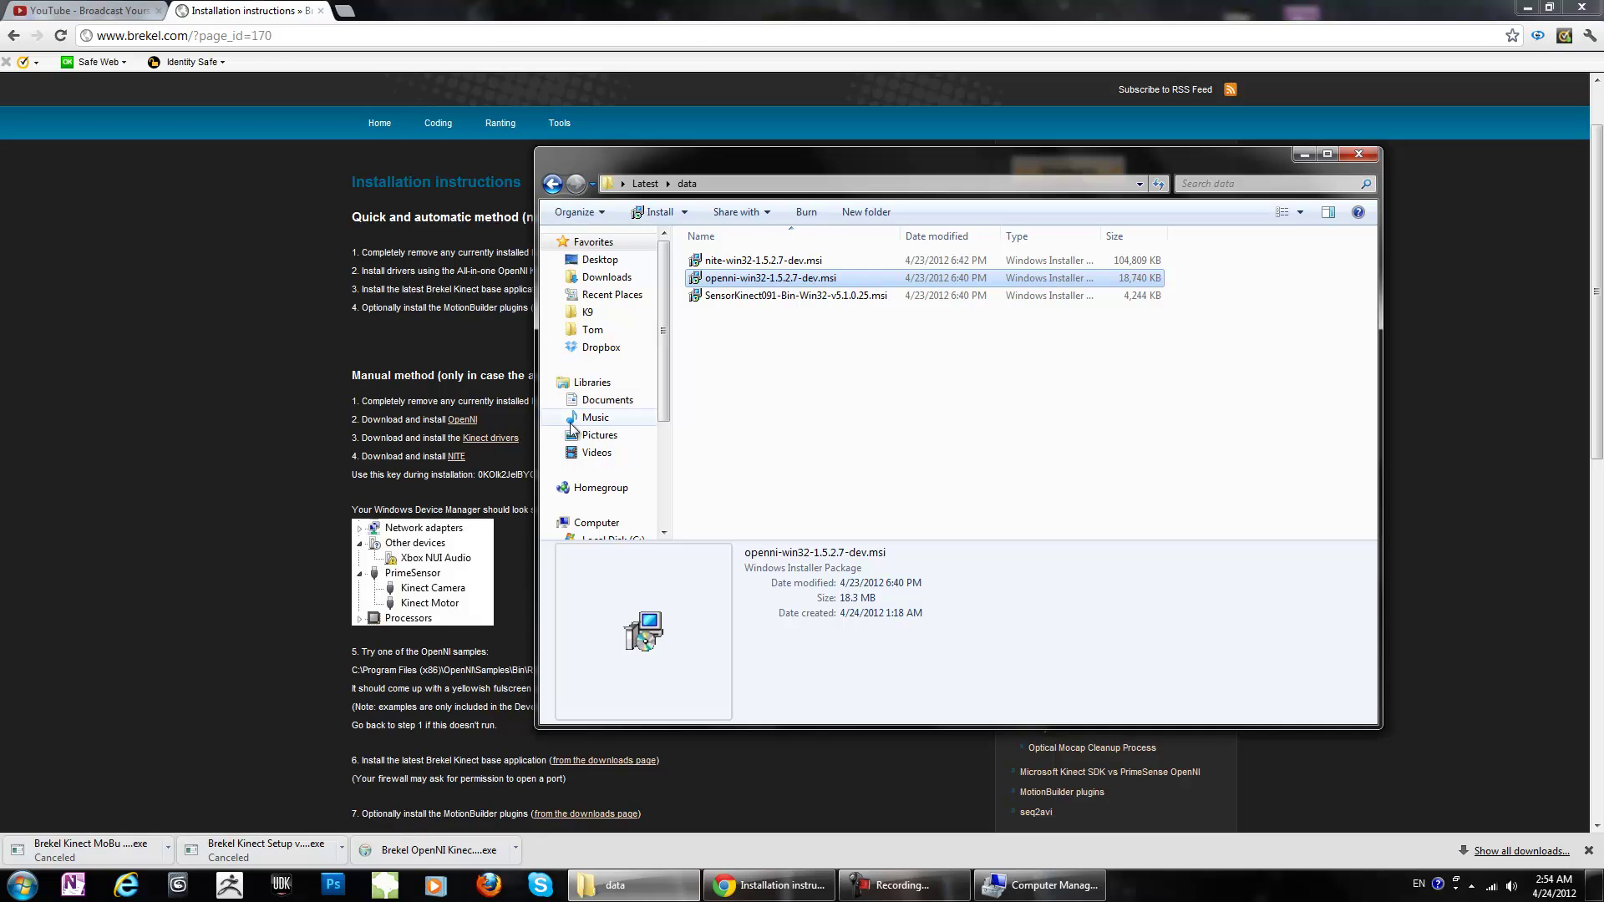
Step: Install SensorKinect091-Bin-Win32-v5.1.0.25.msi into C:\Program Files (x86)\PrimeSense\SensorKinect\, allow the unverified driver software, and finish its setup wizard
{"action": "left_click", "coordinate": [725, 299]}
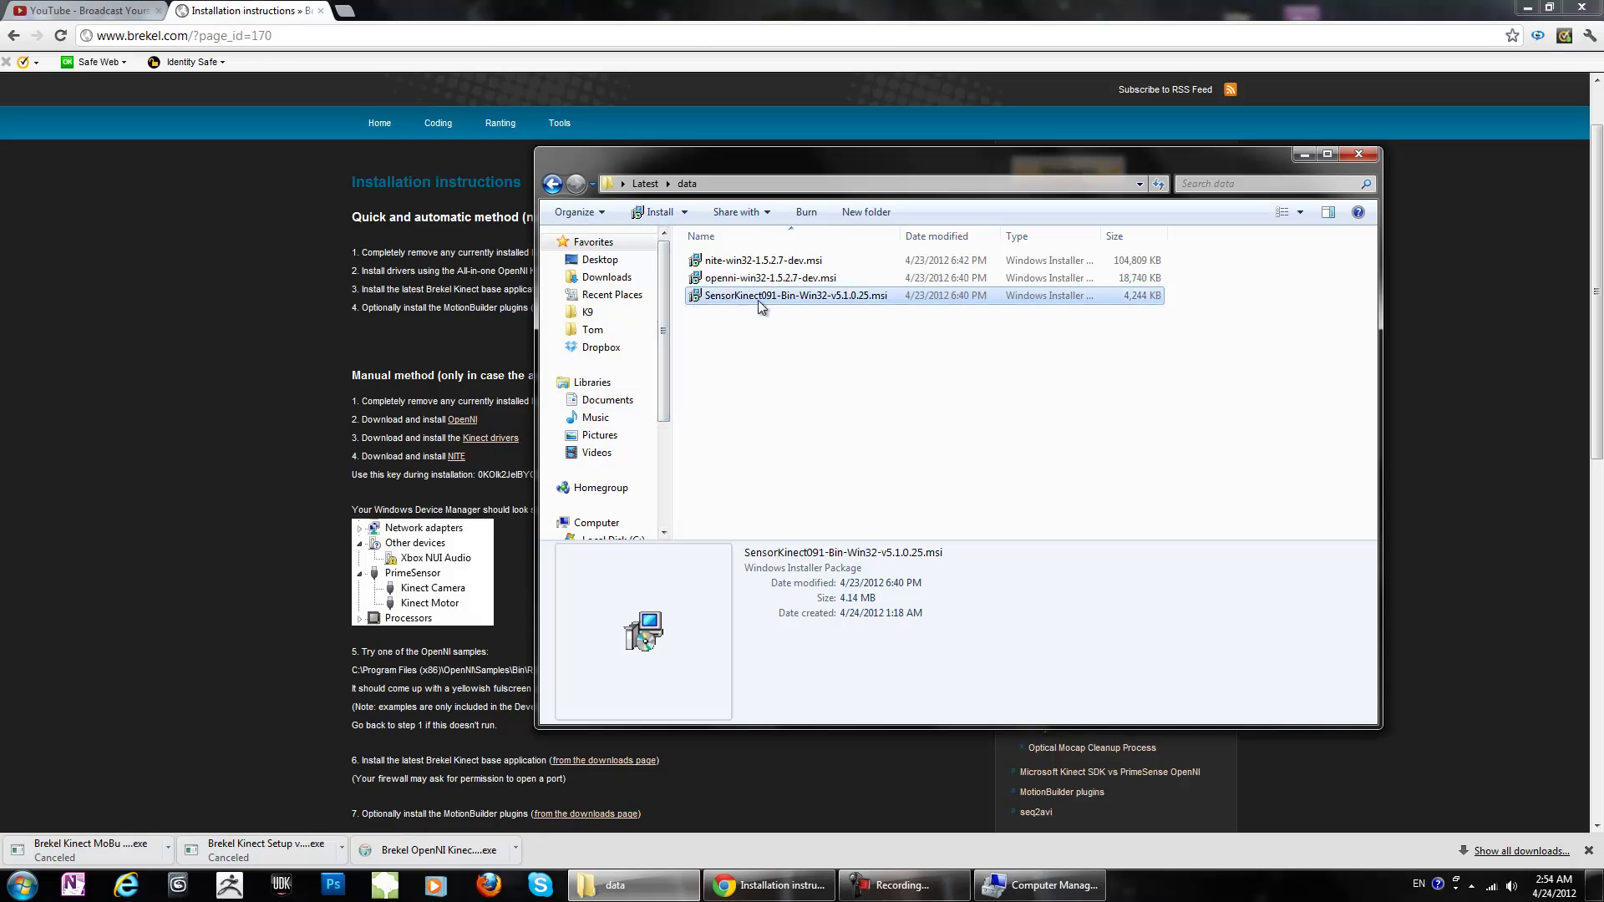
{"action": "right_click", "coordinate": [762, 303]}
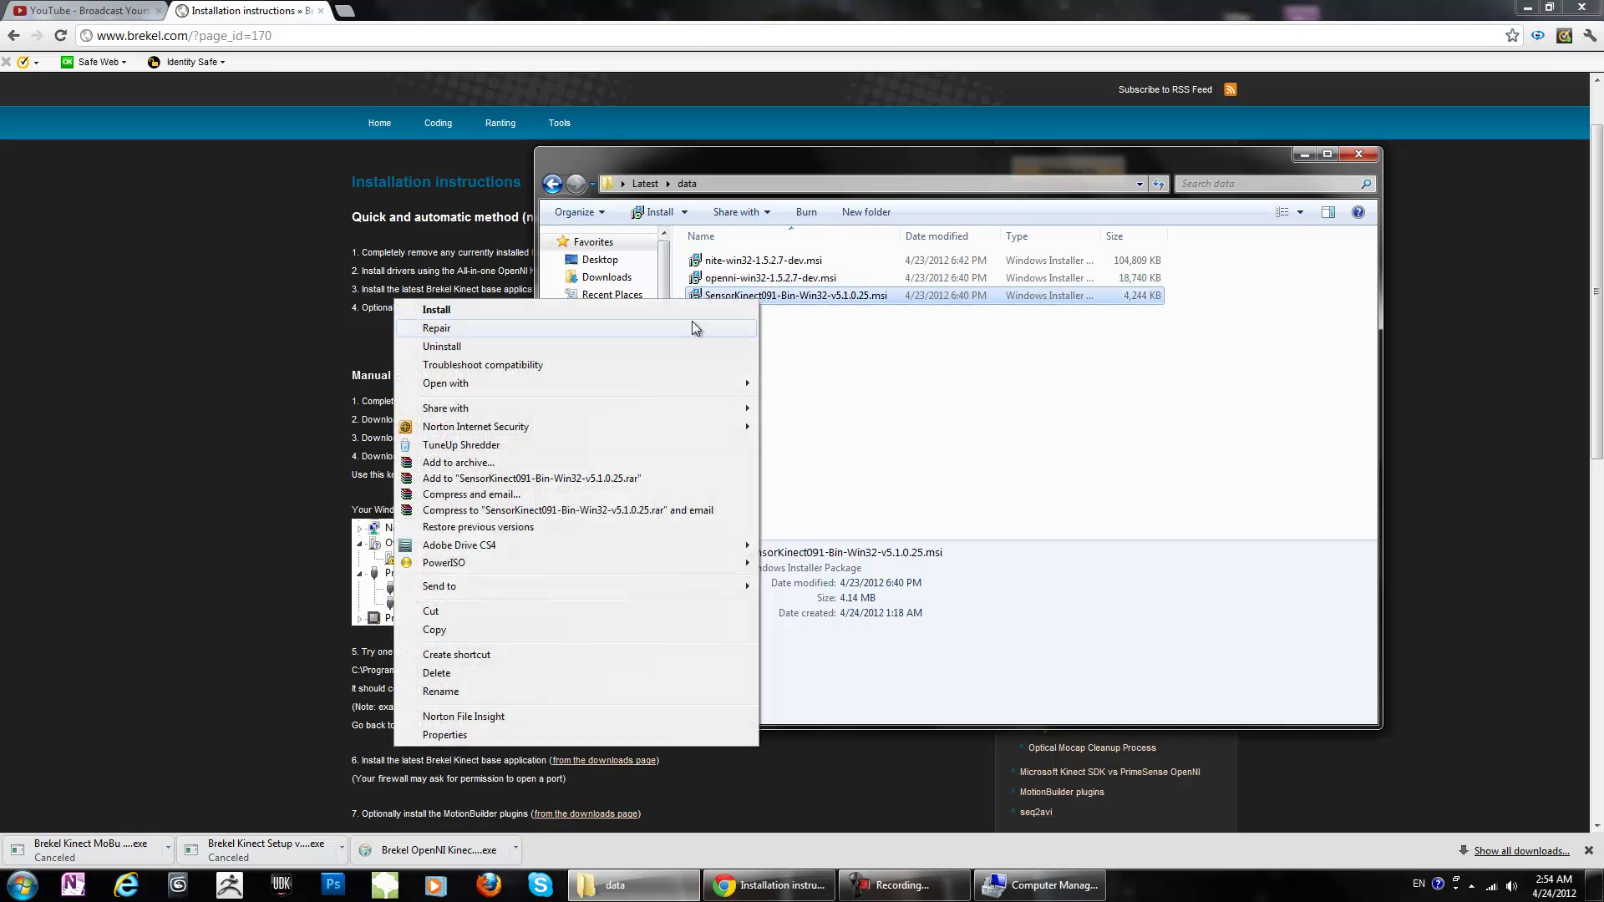
{"action": "left_click", "coordinate": [650, 312]}
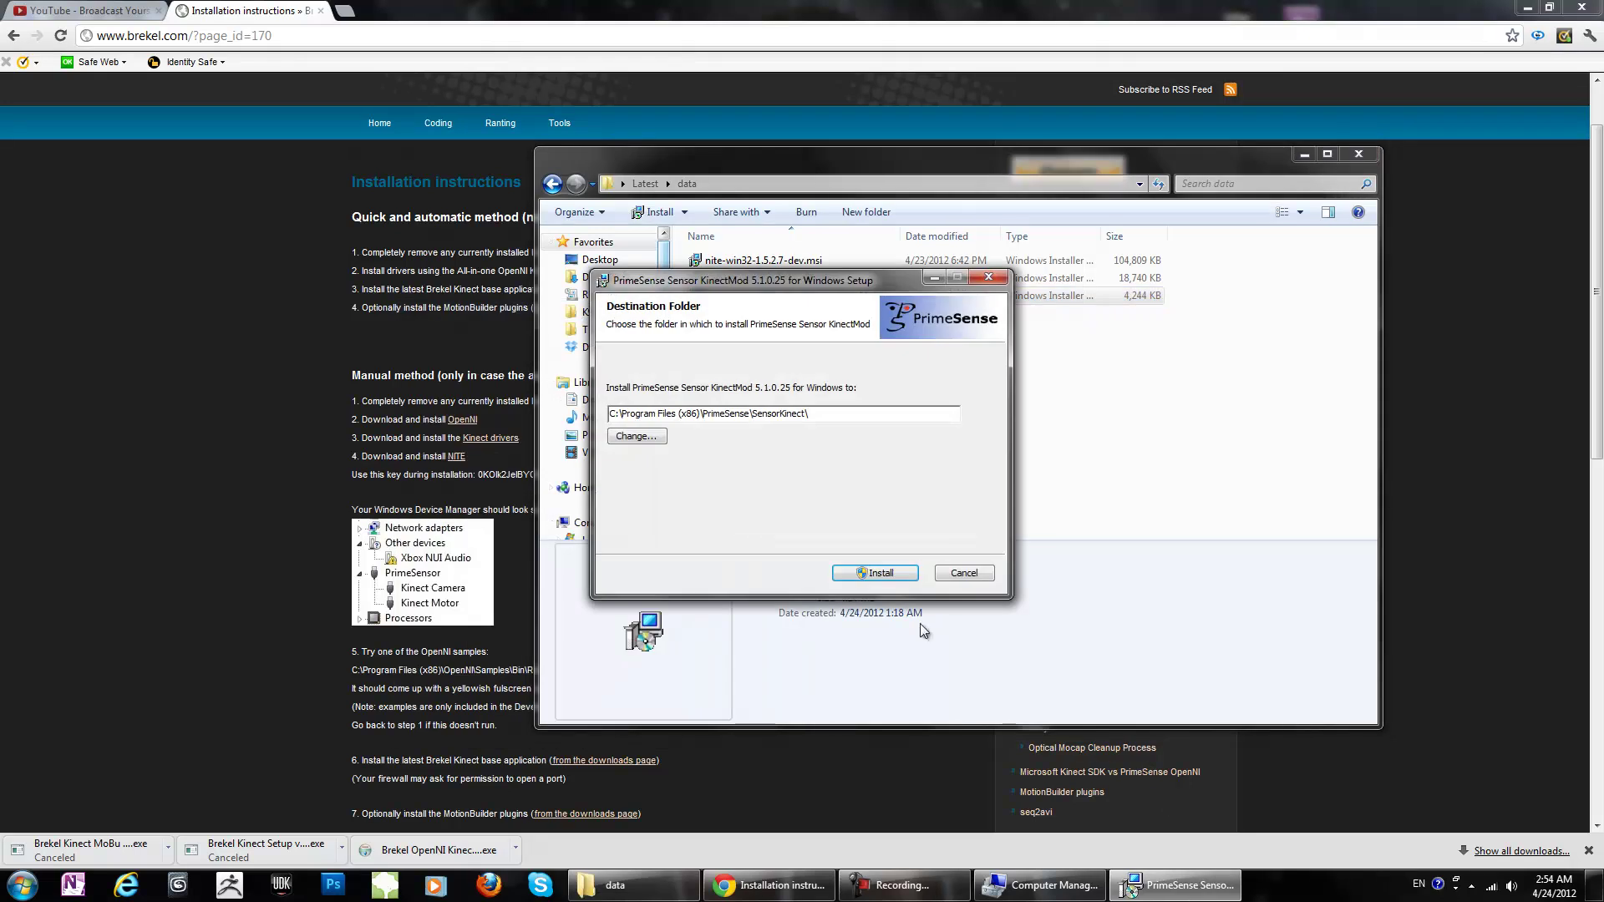
{"action": "left_click", "coordinate": [866, 573]}
{"action": "left_click", "coordinate": [1017, 886]}
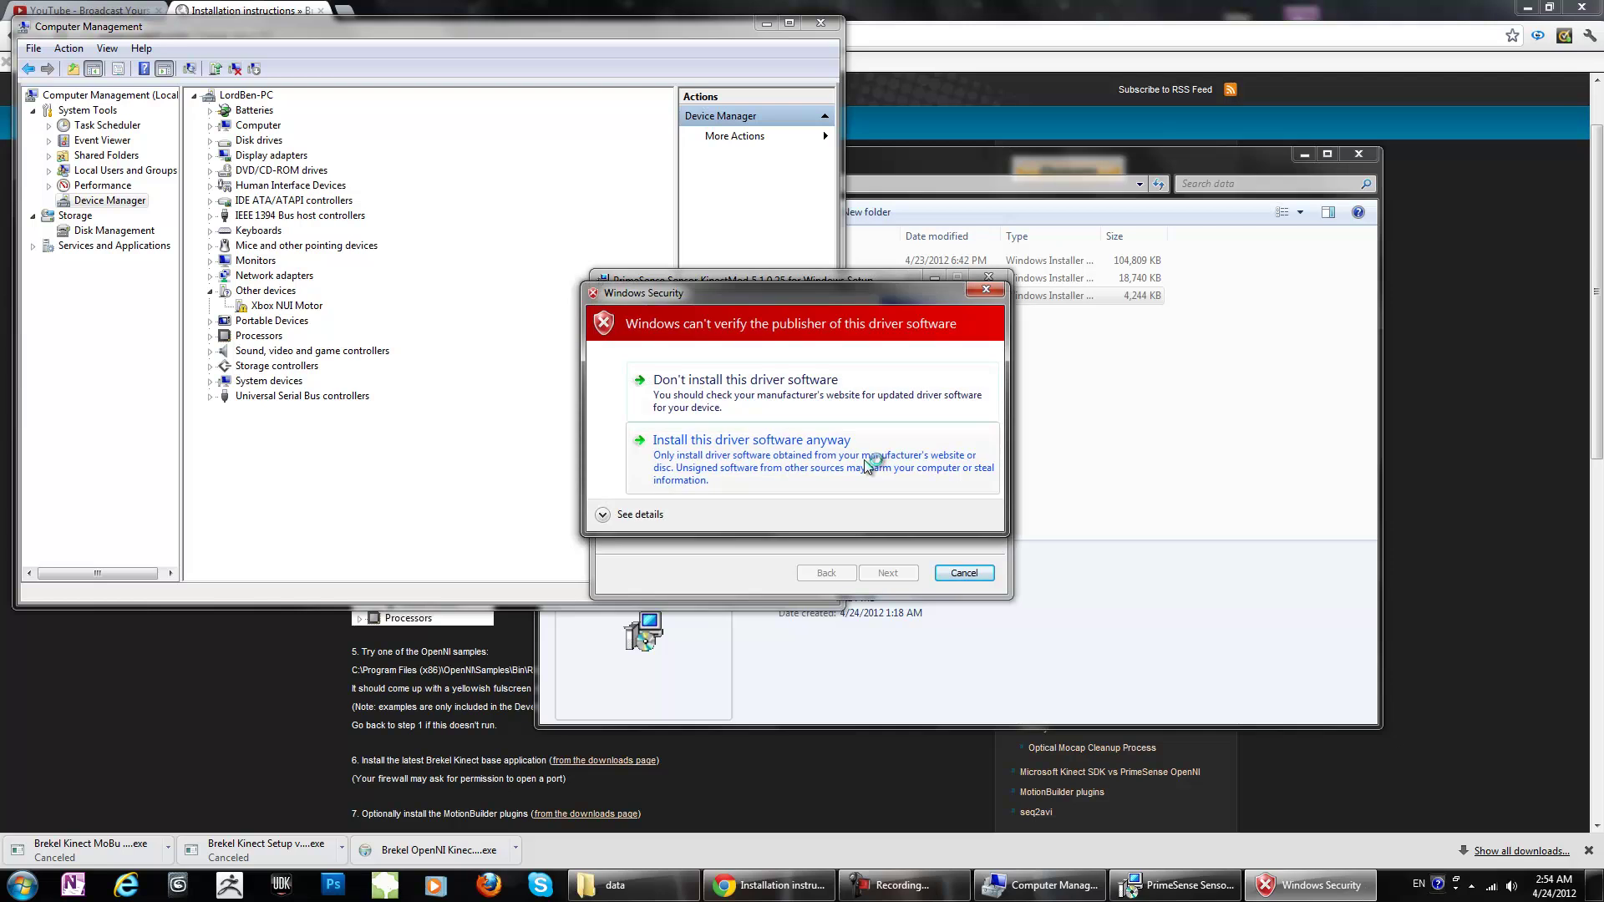
{"action": "left_click", "coordinate": [865, 465]}
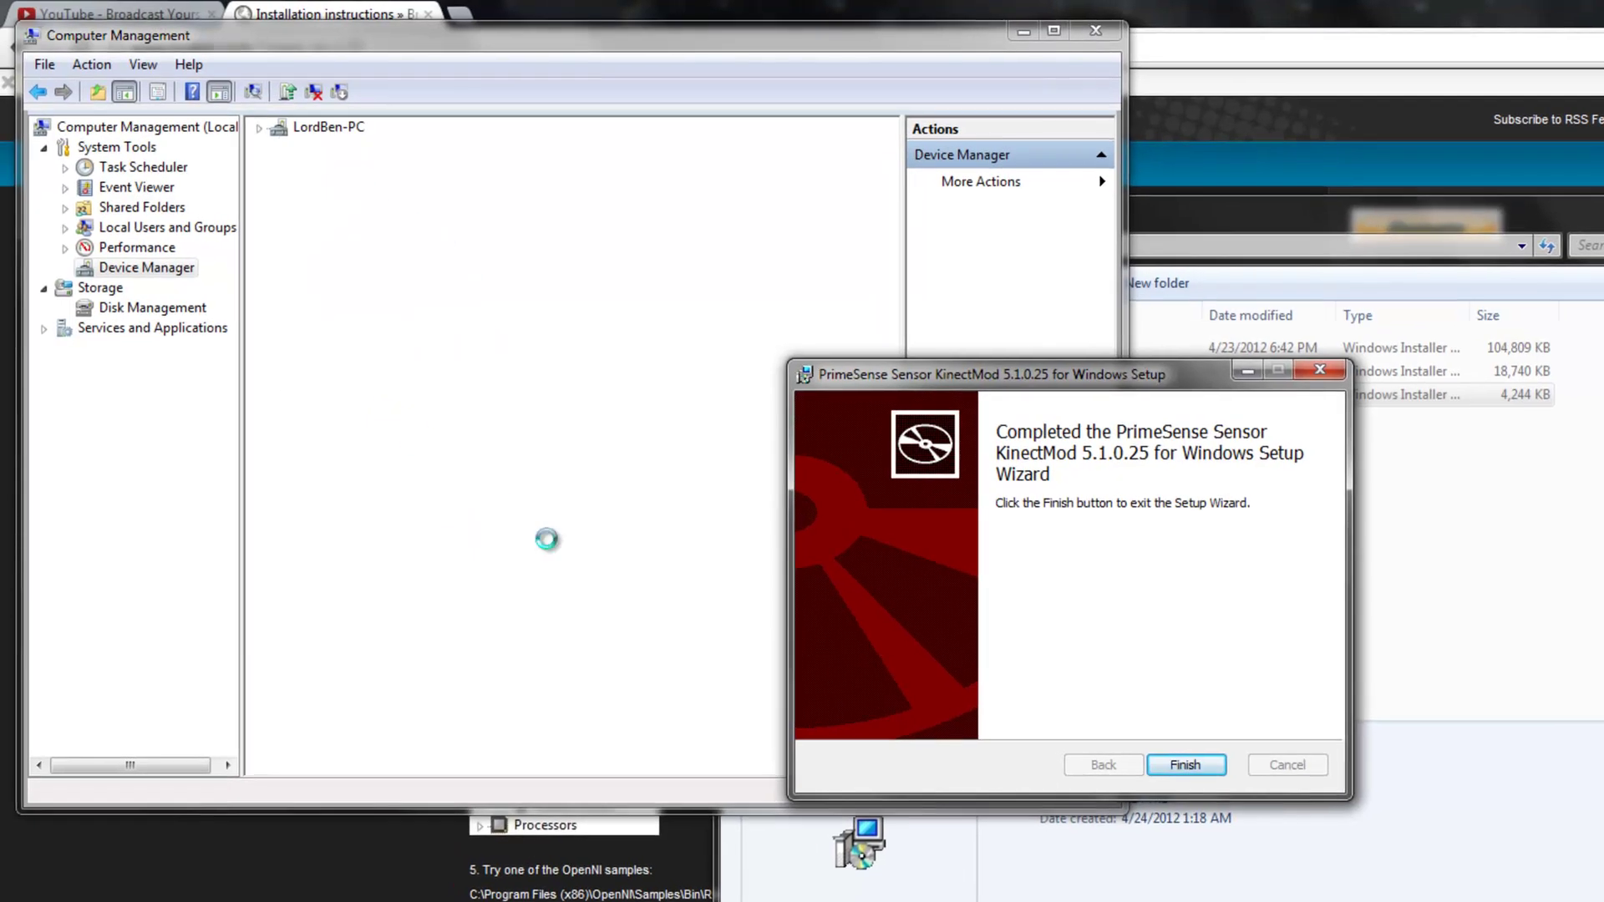
{"action": "left_click", "coordinate": [1168, 765]}
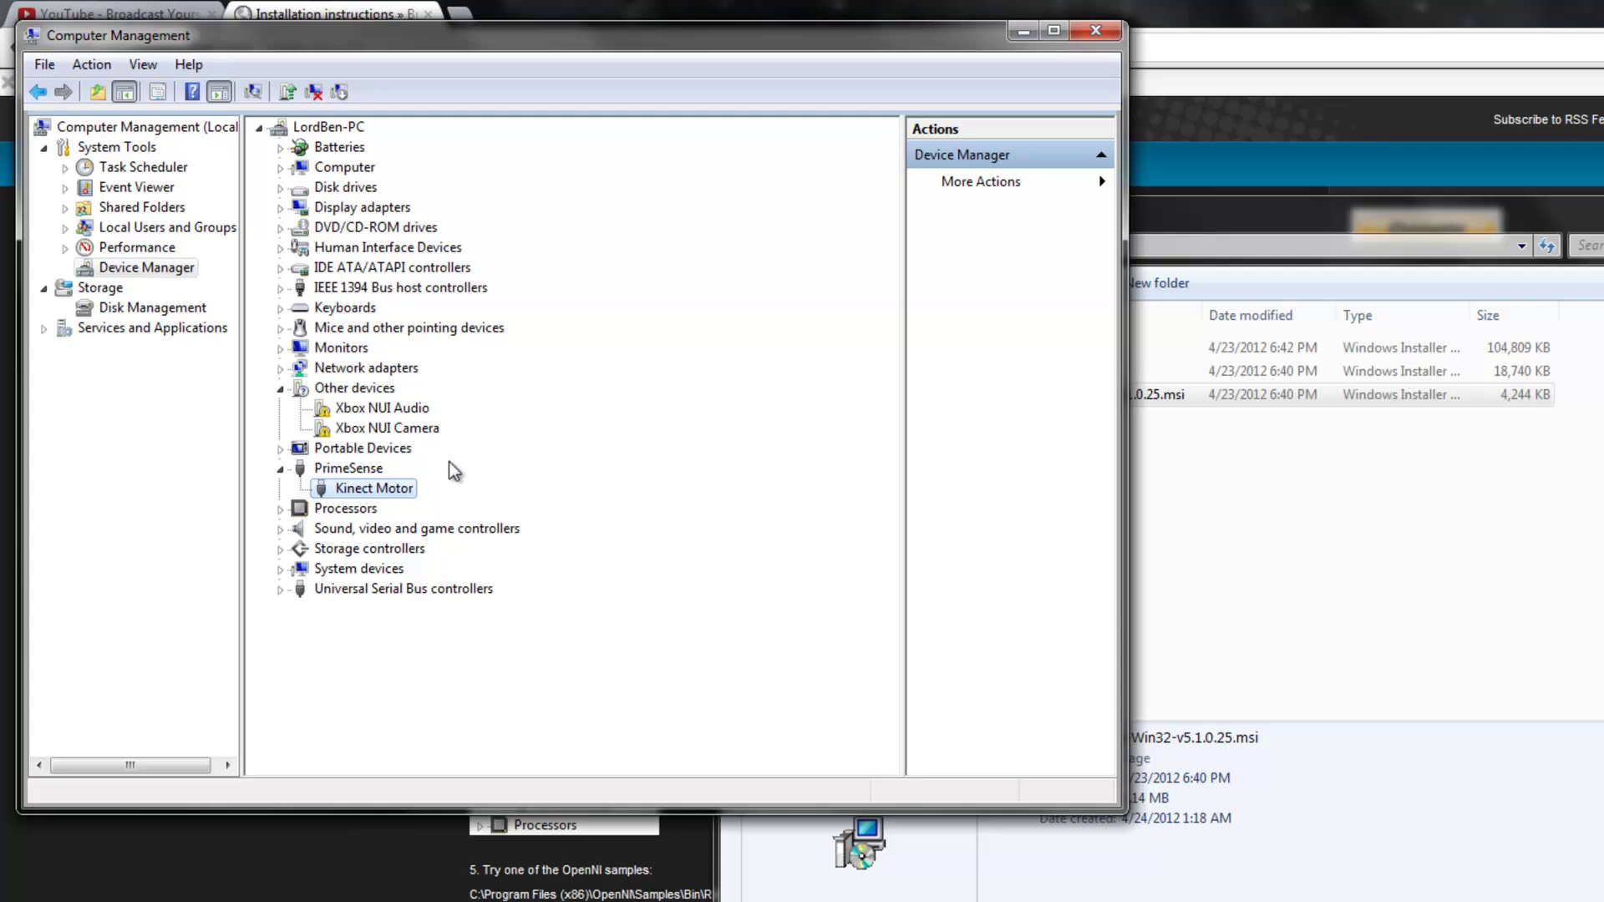
Step: Start installing nite-win32-1.5.2.7-dev.msi with the license terms accepted, and check the PrimeSense devices in Device Manager
{"action": "left_click", "coordinate": [1200, 490]}
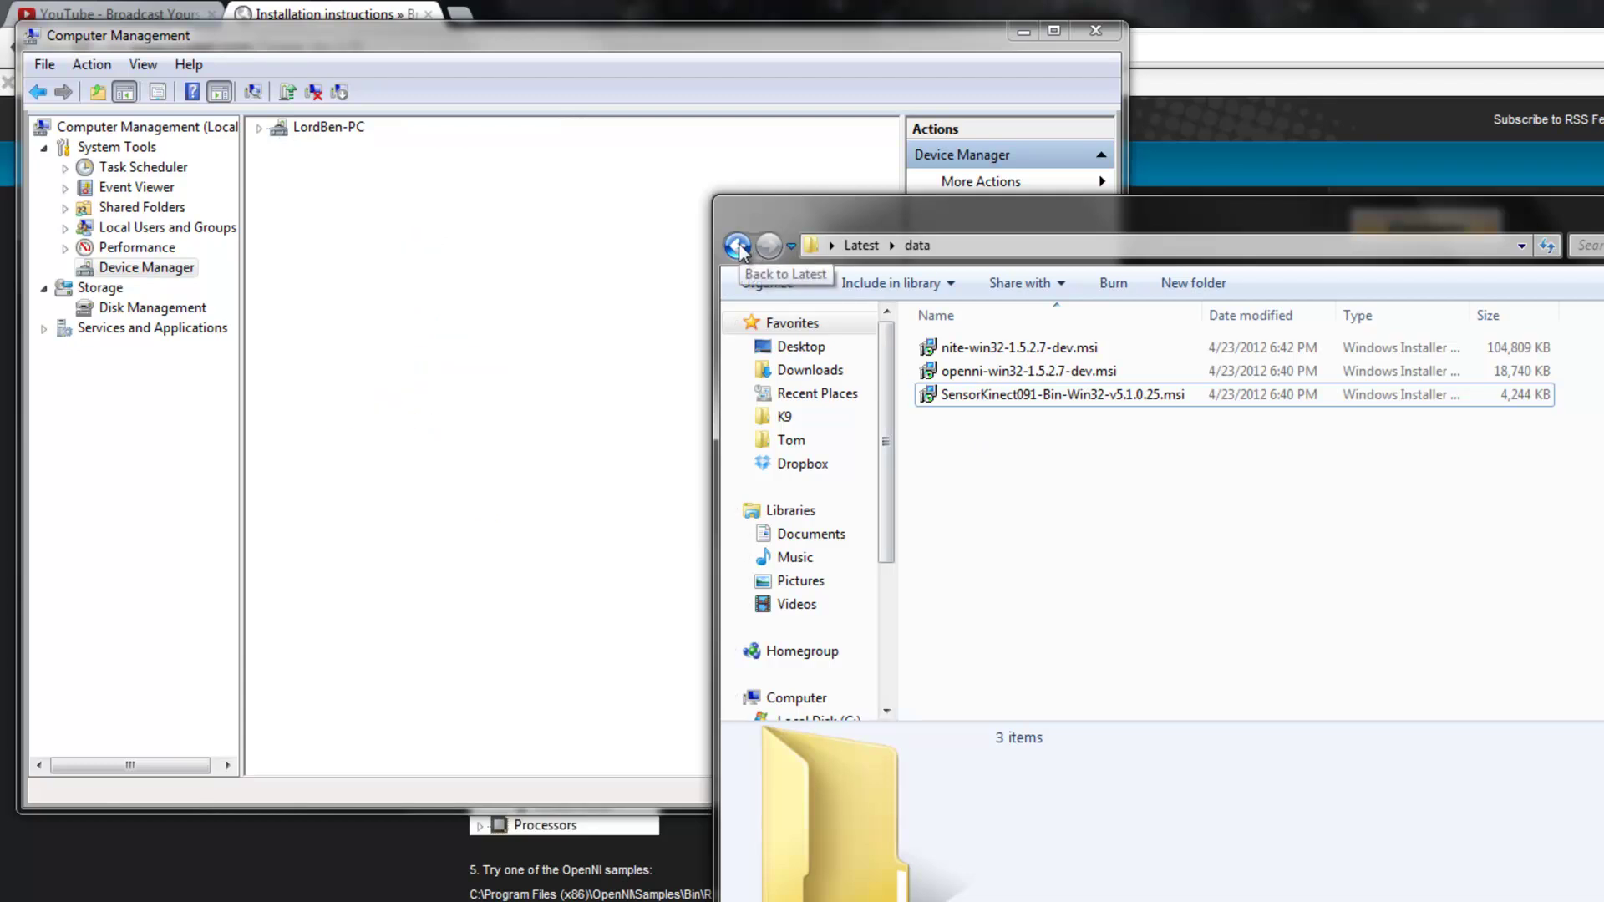
{"action": "left_click", "coordinate": [952, 355]}
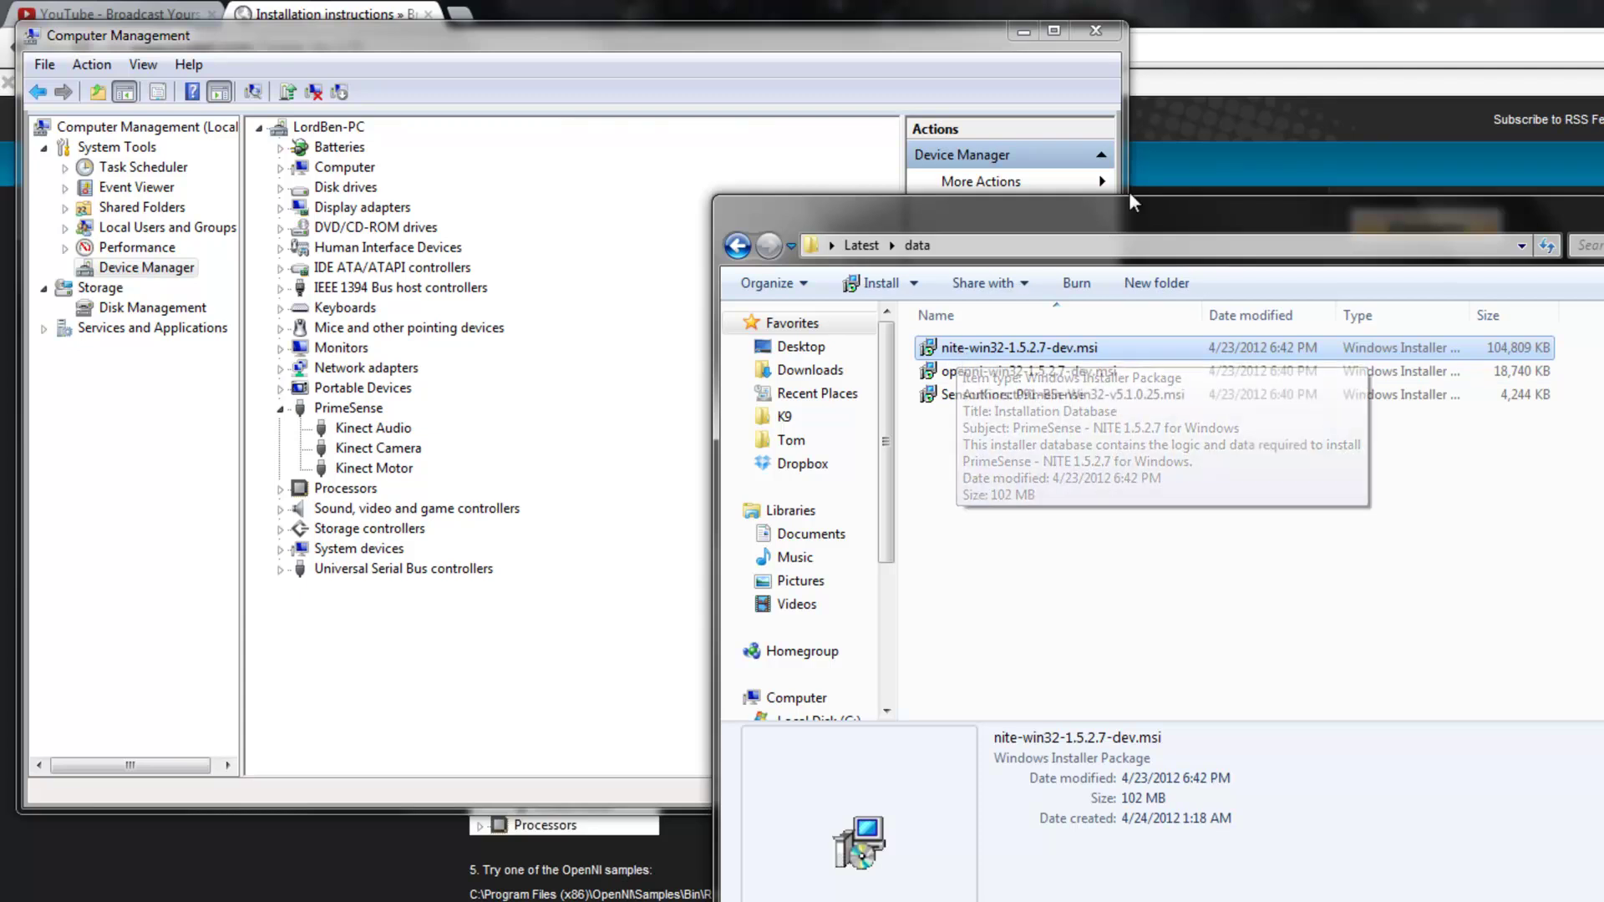
{"action": "key", "text": "alt+Tab"}
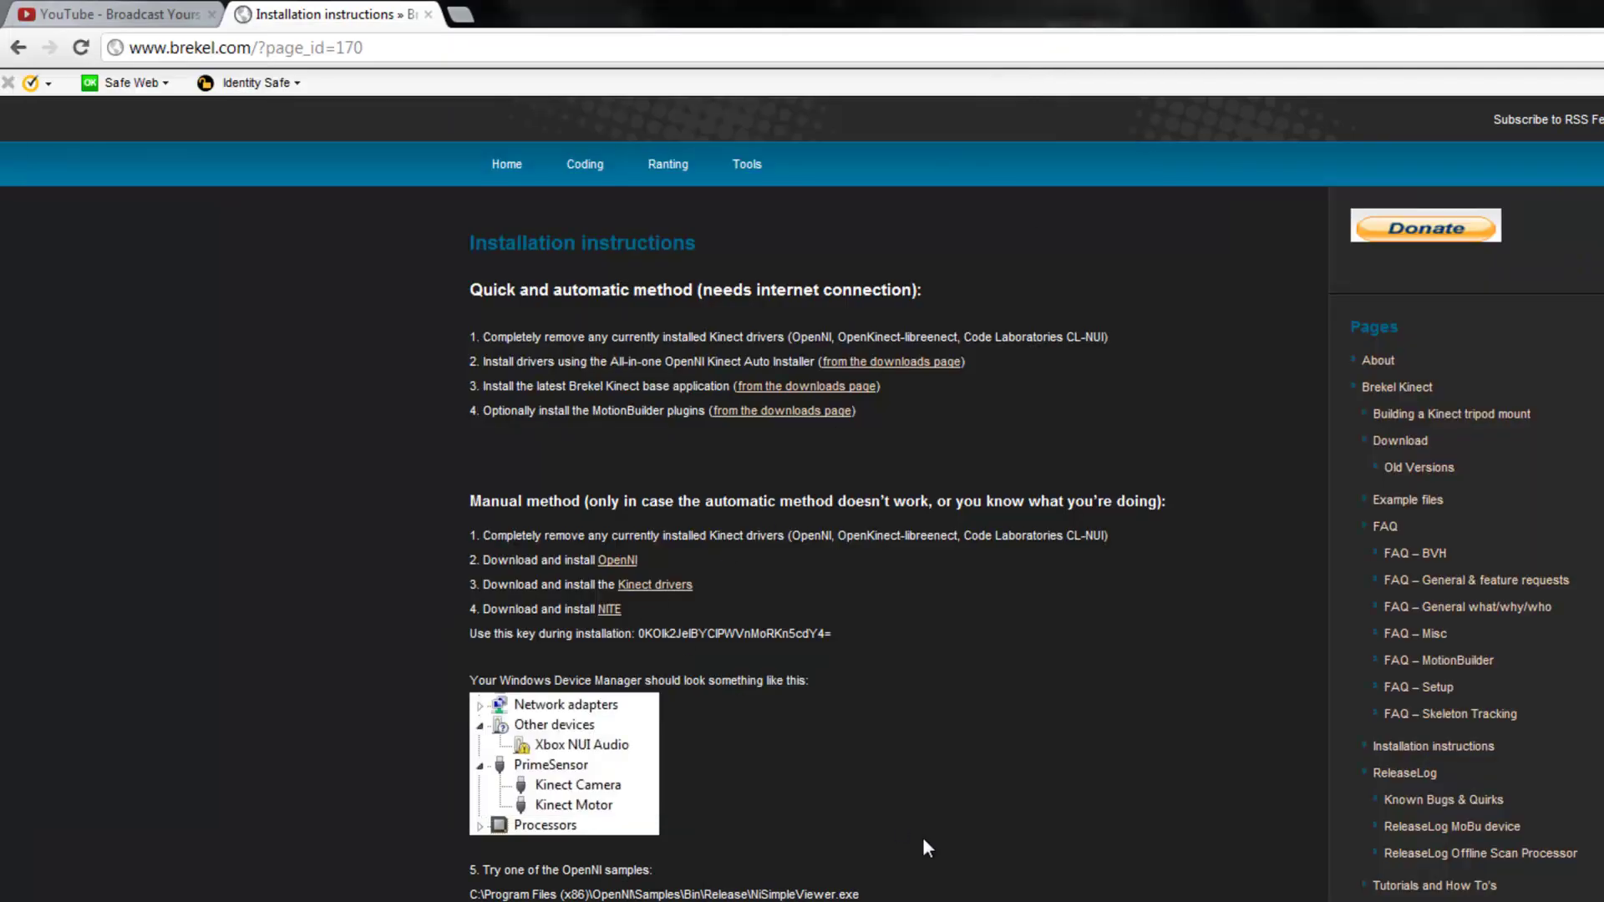
{"action": "key", "text": "alt+Tab"}
{"action": "right_click", "coordinate": [996, 354]}
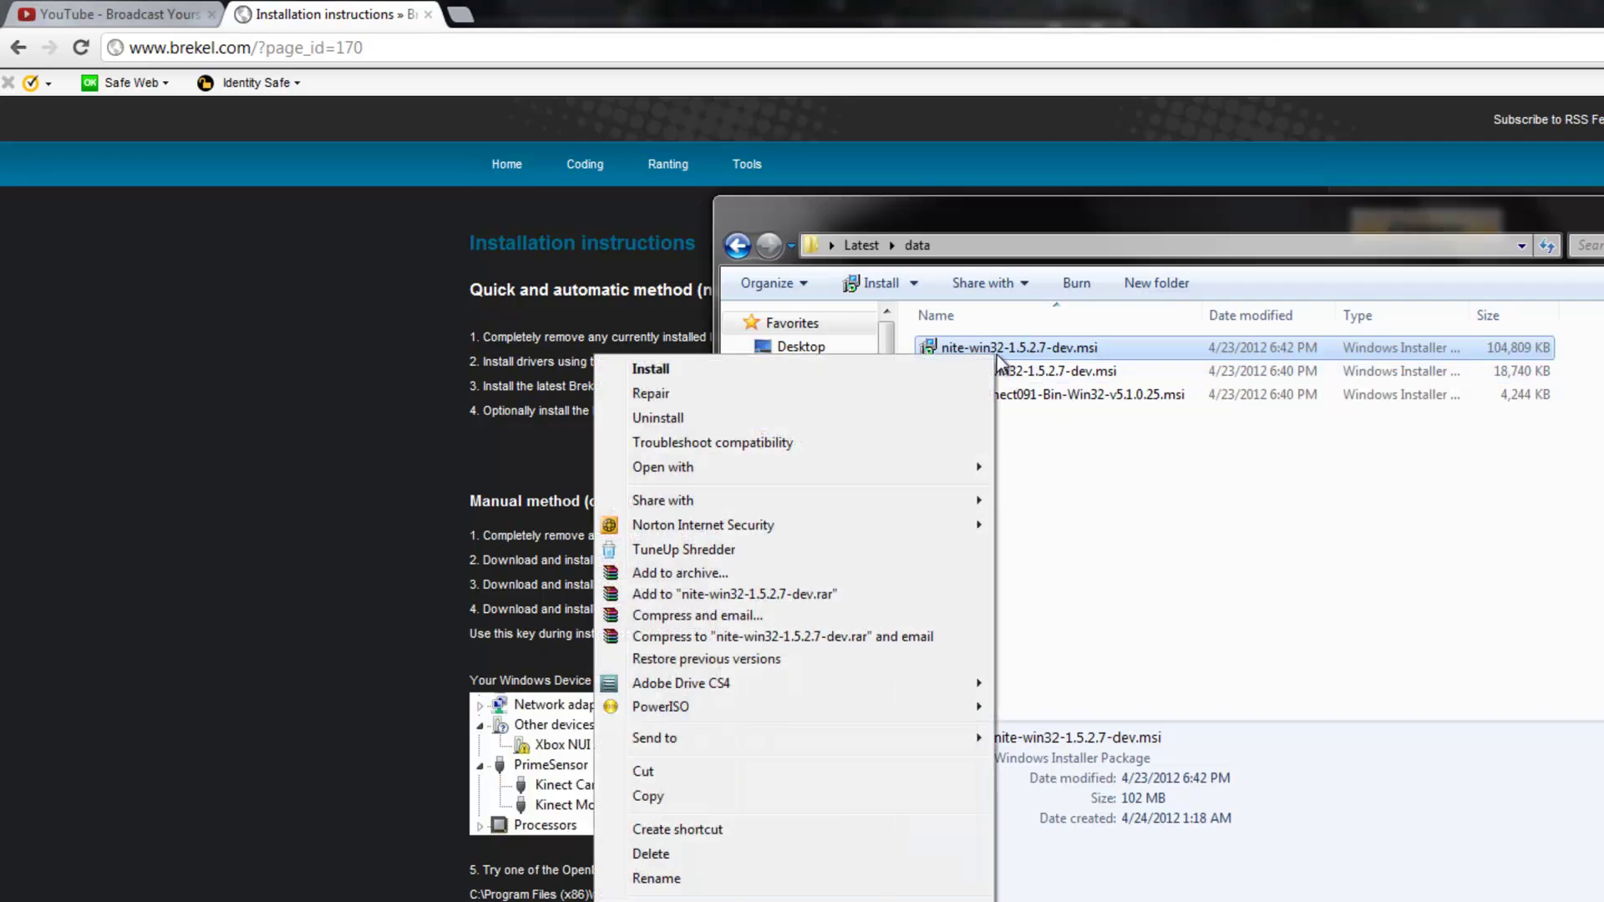
{"action": "left_click", "coordinate": [884, 372]}
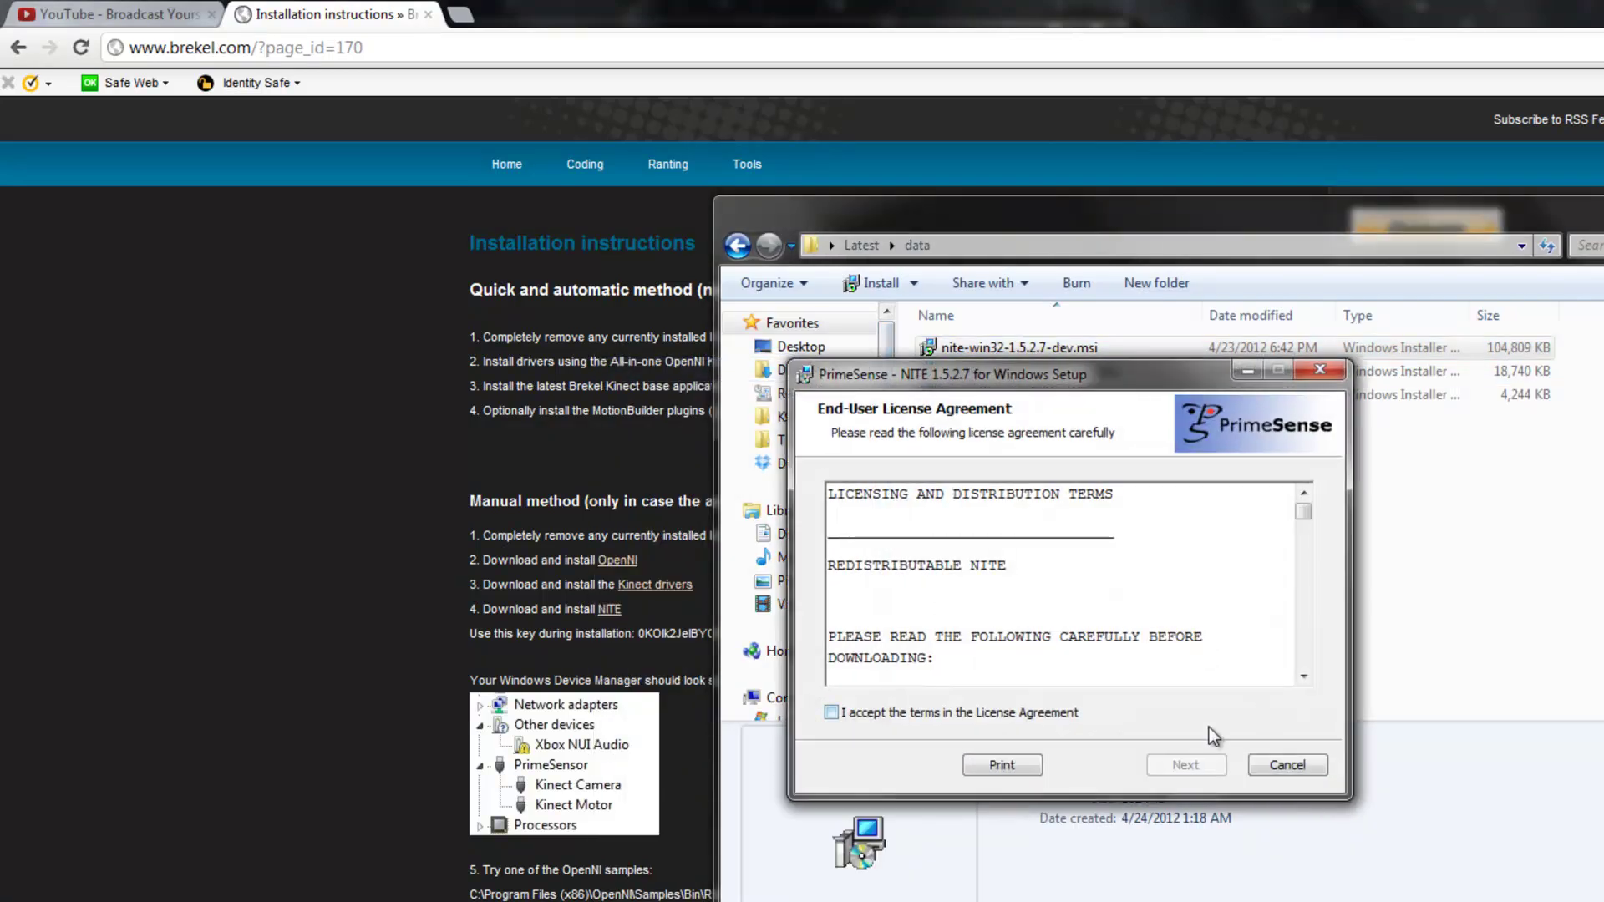
{"action": "left_click", "coordinate": [854, 717]}
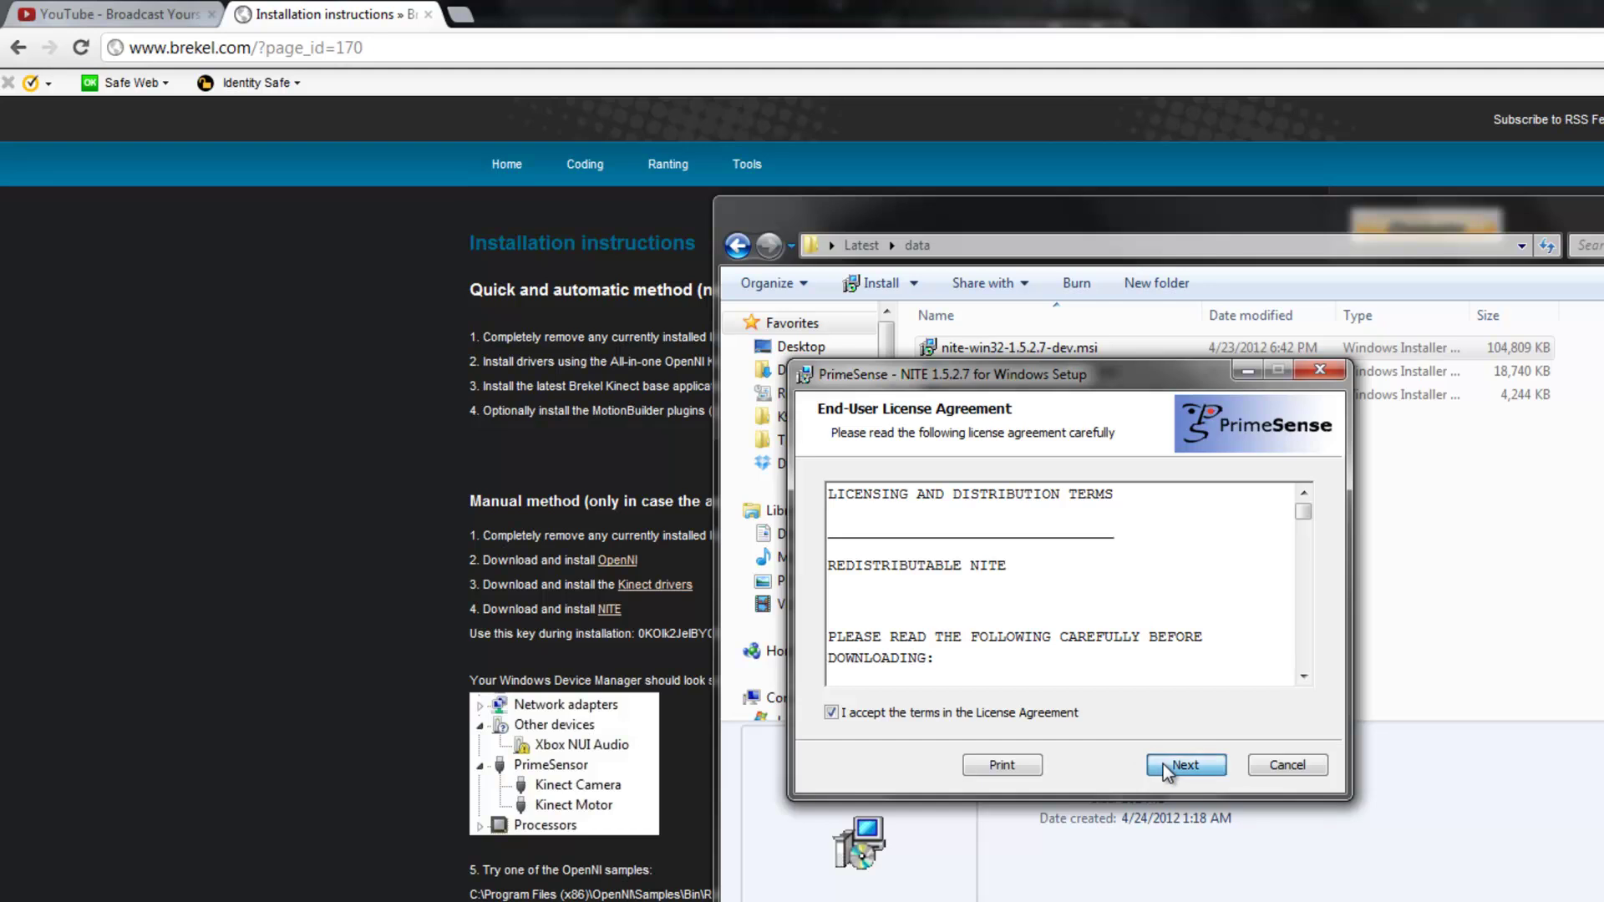
{"action": "left_click", "coordinate": [1163, 763]}
{"action": "left_click", "coordinate": [1163, 763]}
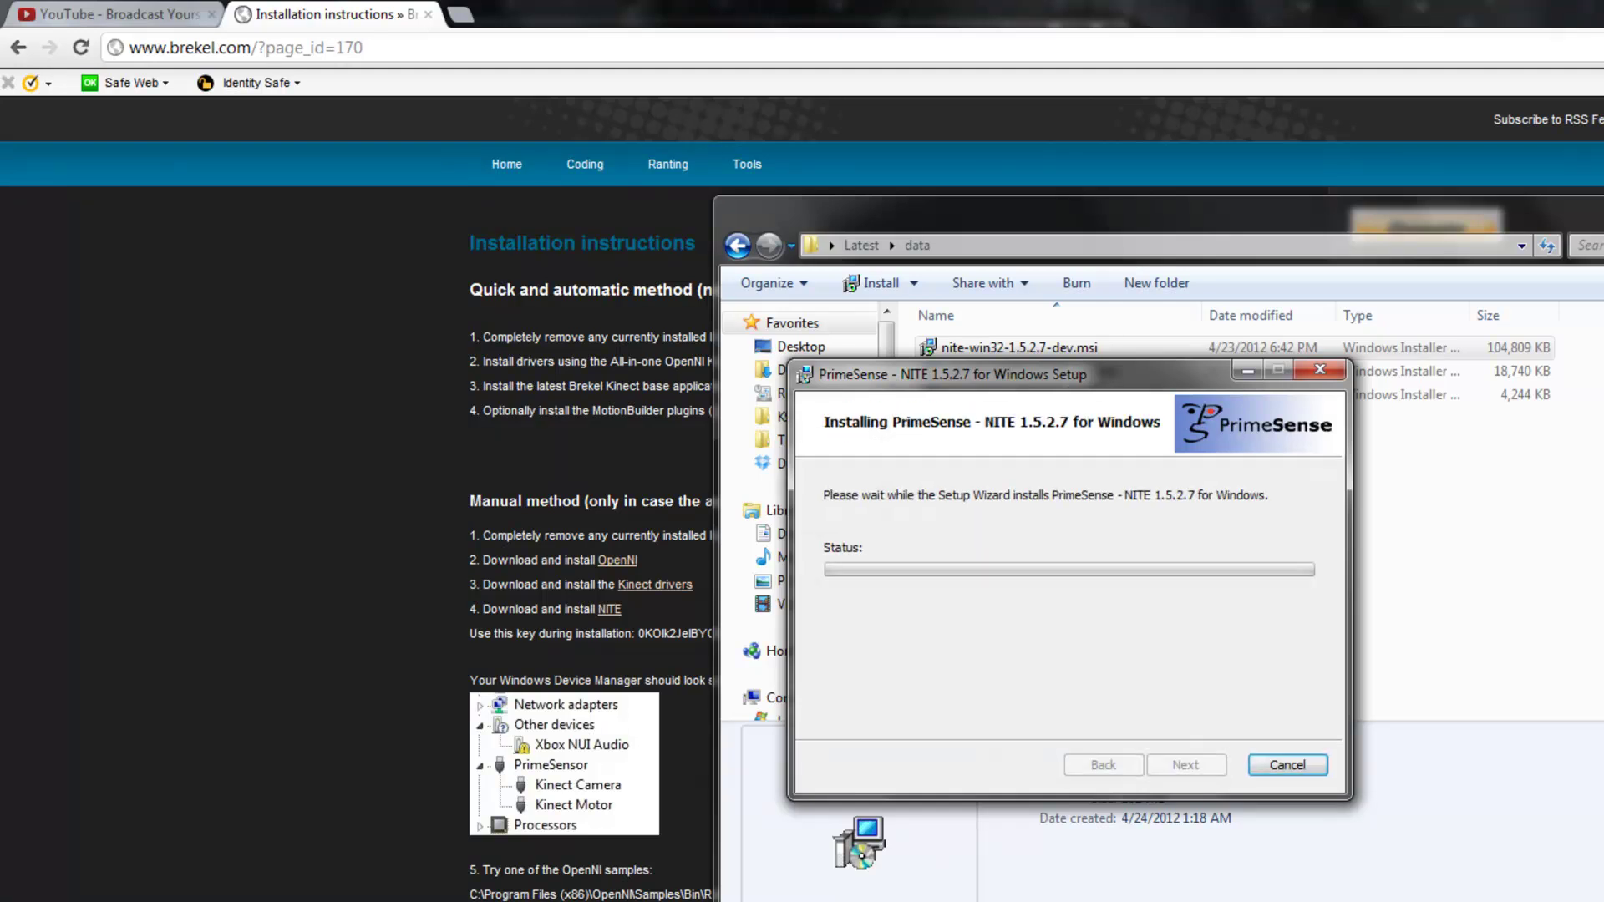
{"action": "key", "text": "alt+Tab"}
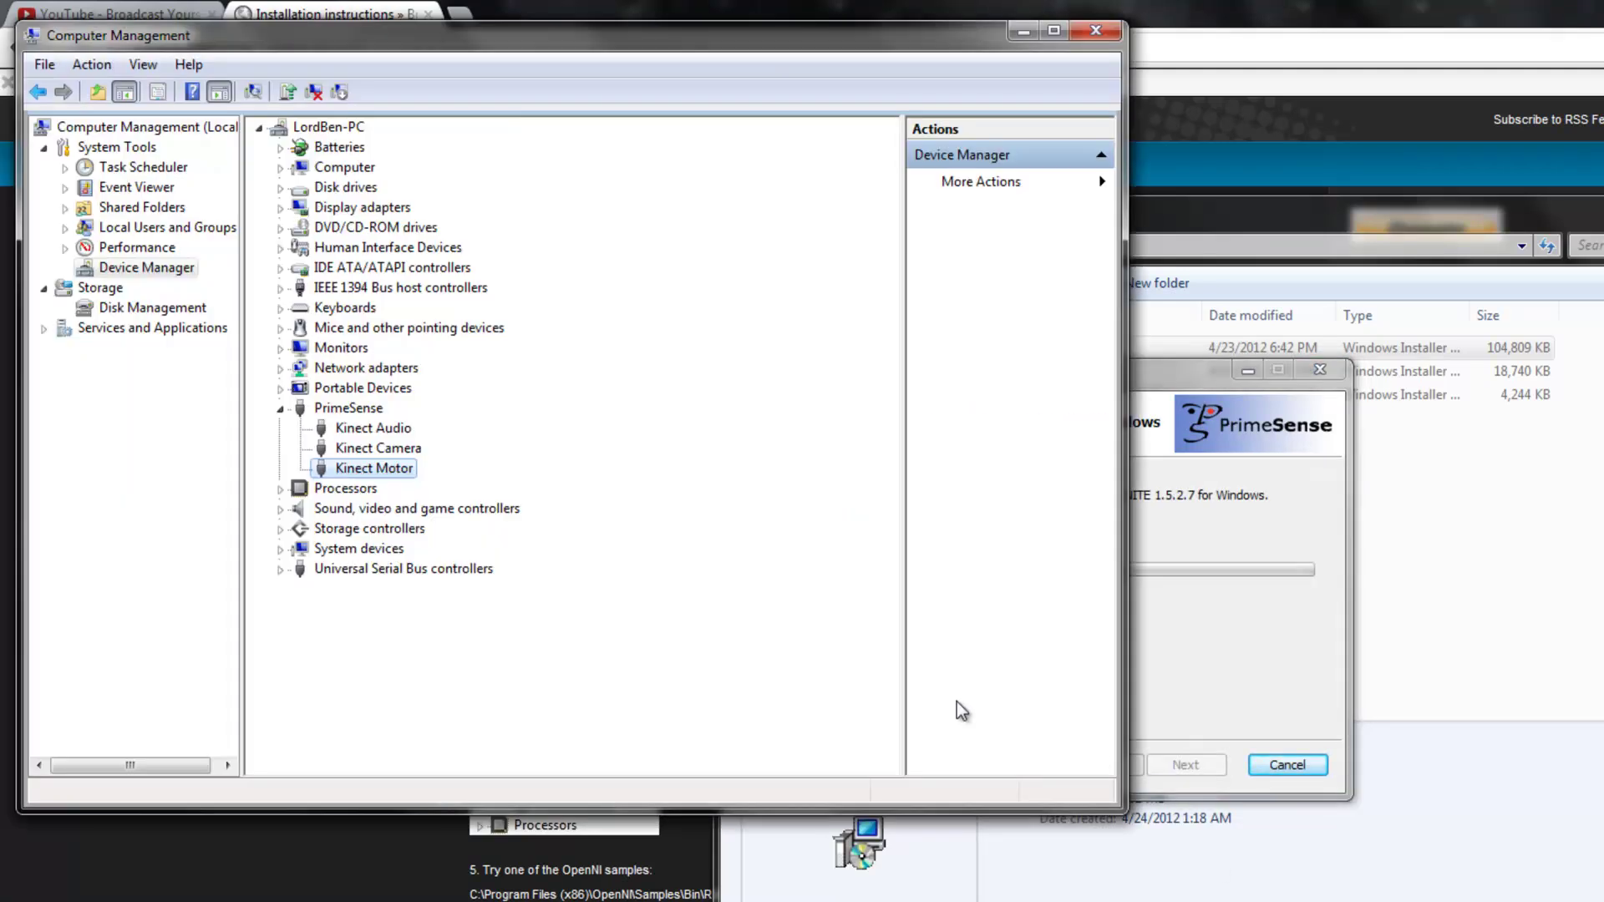
{"action": "left_click", "coordinate": [1023, 31]}
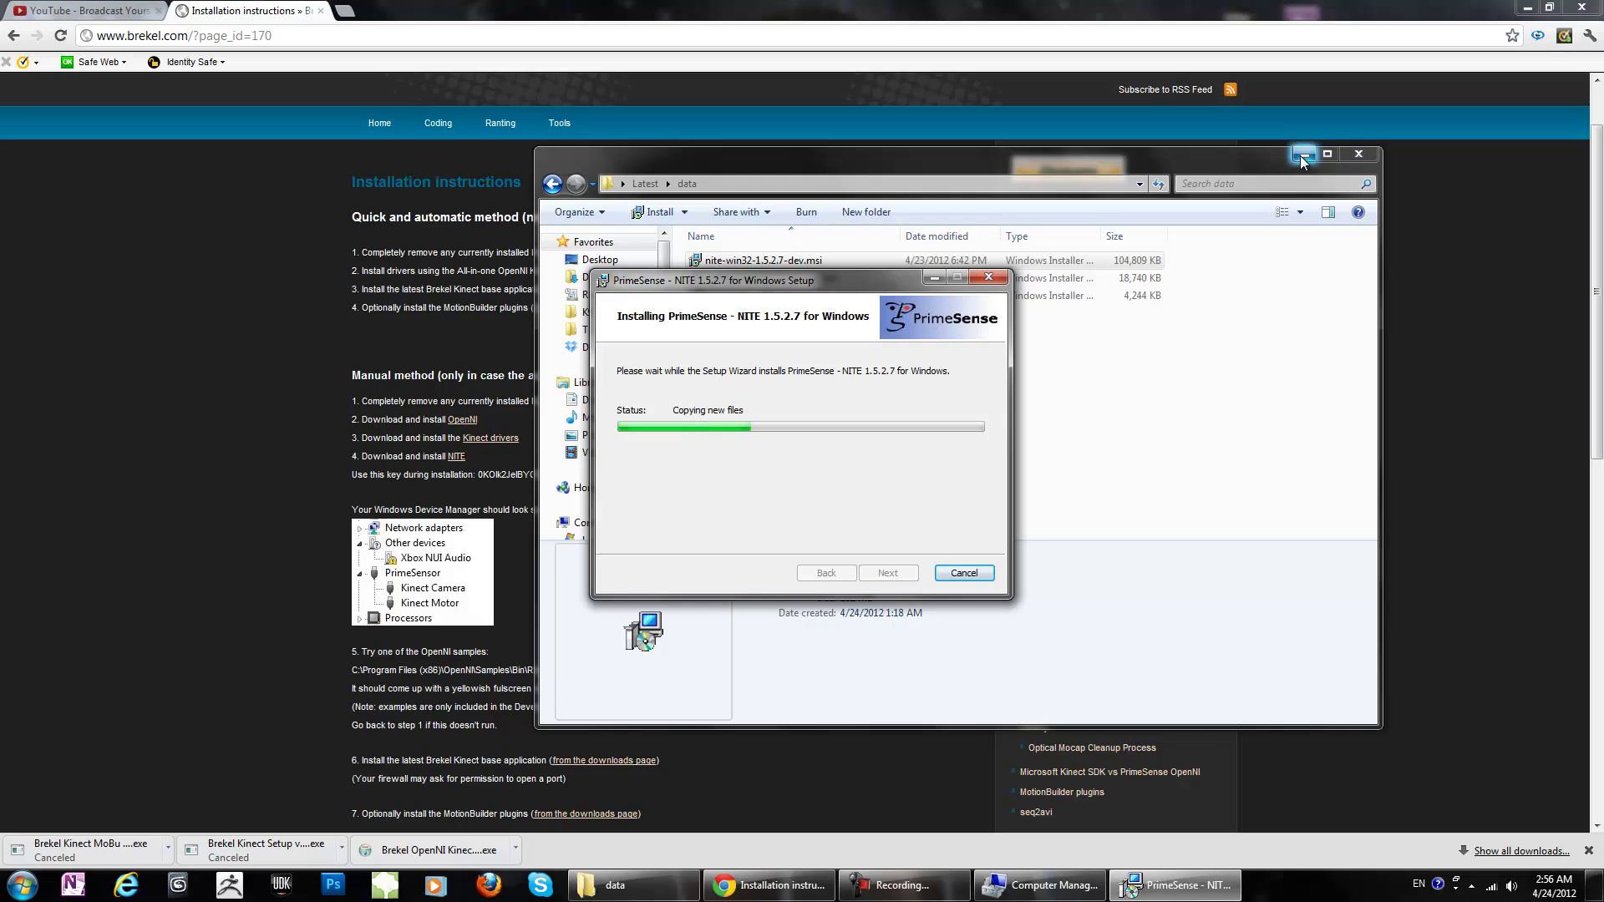
Step: Return to the Latest folder, place it beside the PrimeSense NITE setup wizard, and finish the wizard
{"action": "left_click_drag", "start_coordinate": [555, 193], "coordinate": [656, 171]}
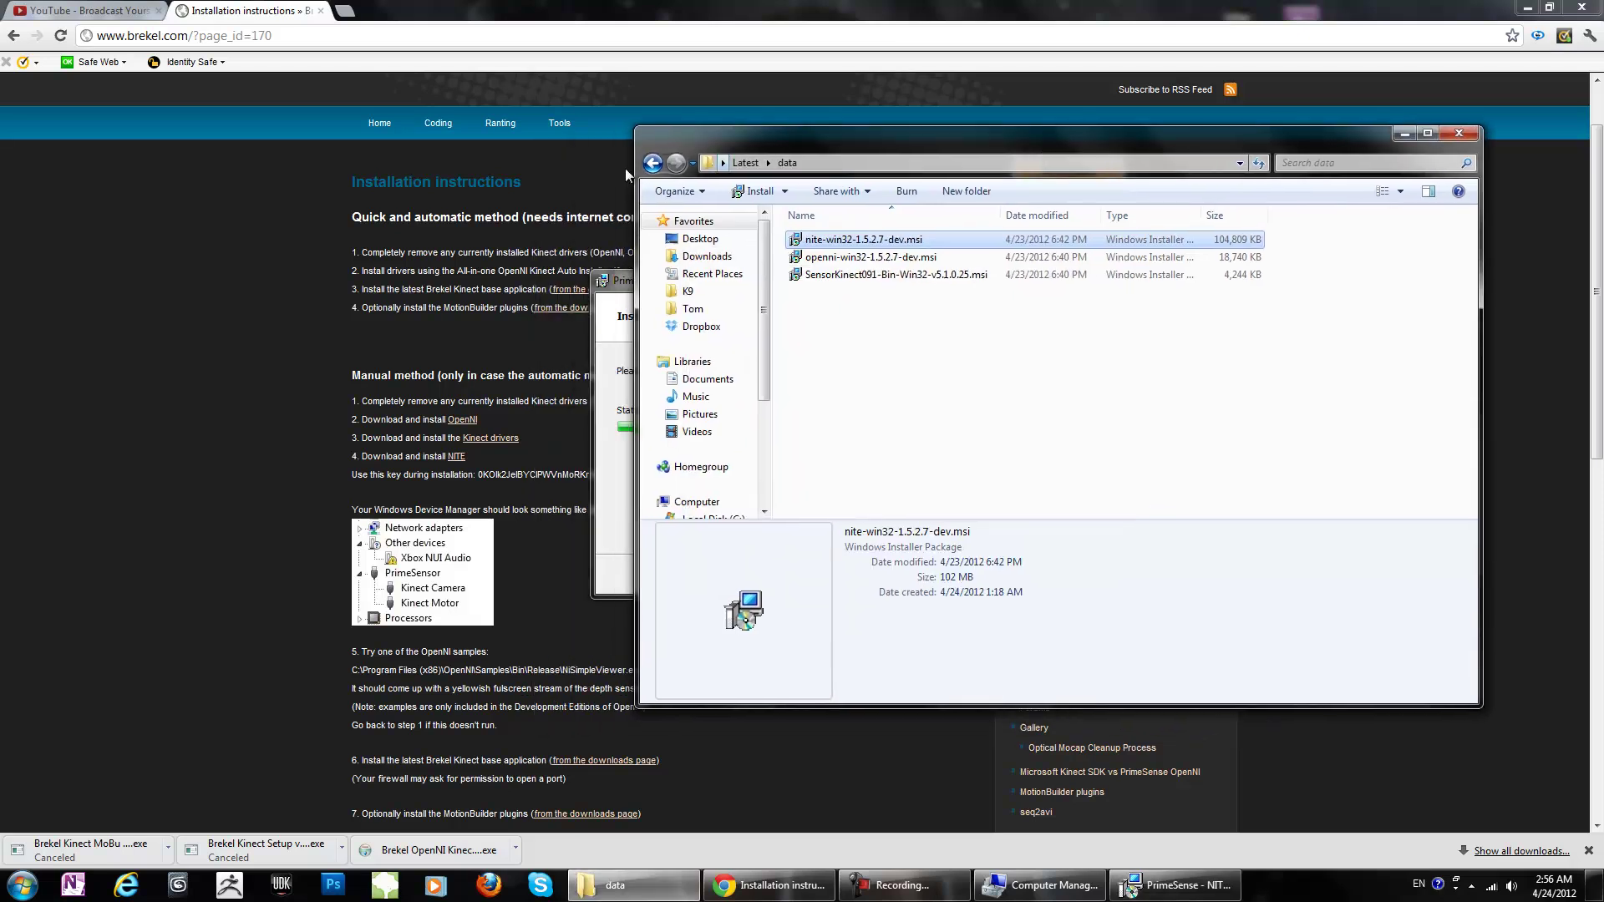
{"action": "left_click", "coordinate": [653, 163]}
{"action": "left_click_drag", "start_coordinate": [810, 142], "coordinate": [858, 142]}
{"action": "left_click_drag", "start_coordinate": [650, 280], "coordinate": [181, 235]}
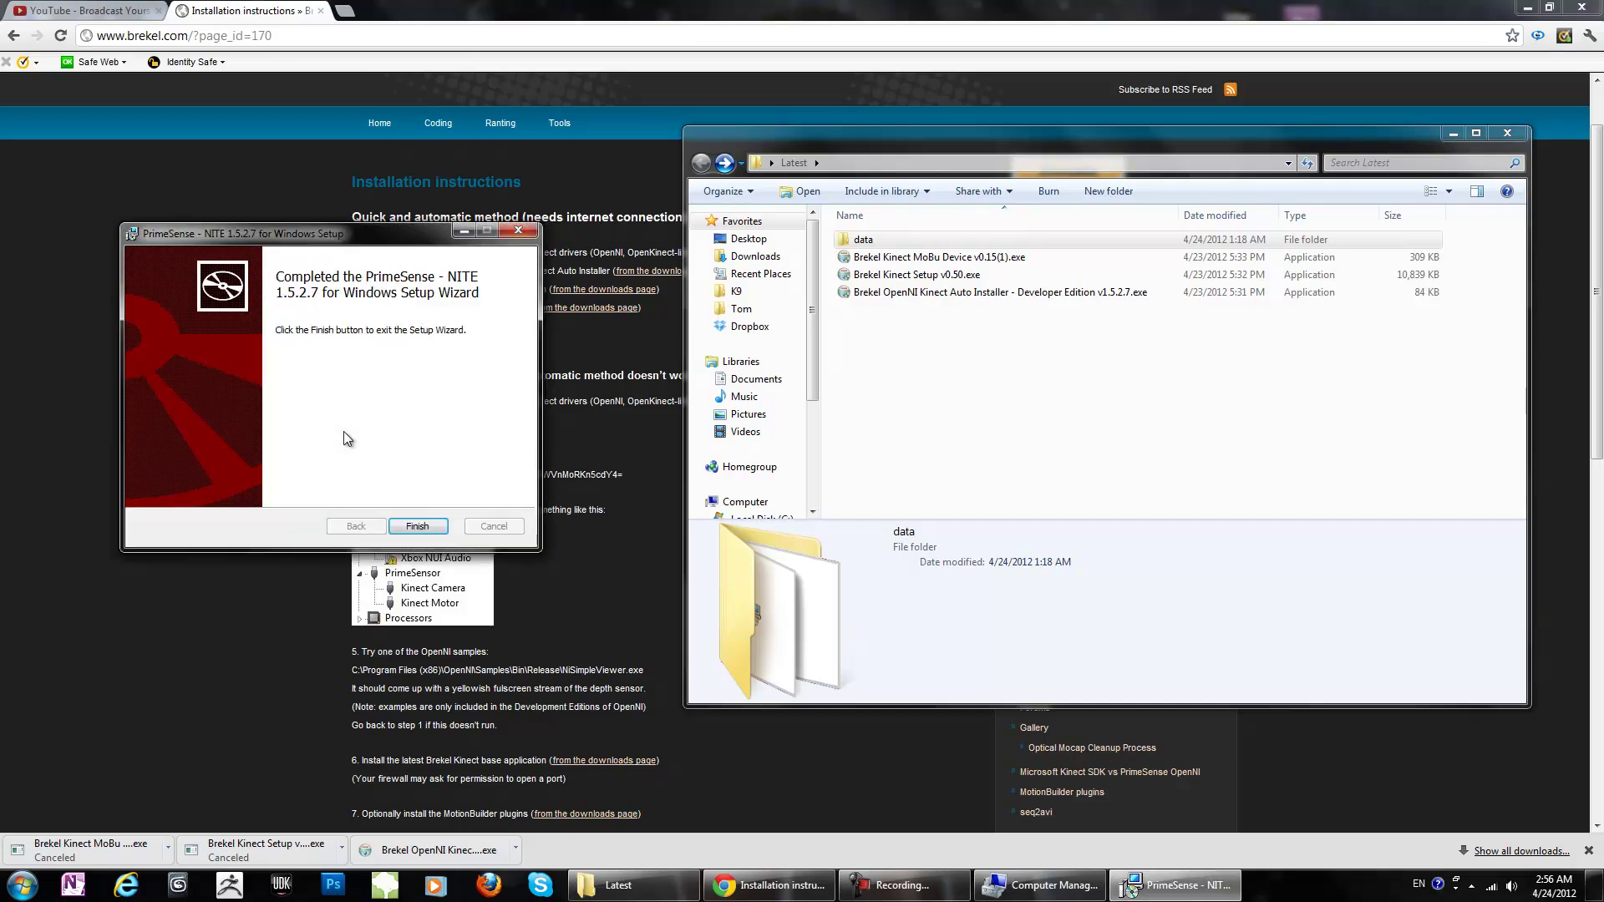
{"action": "left_click", "coordinate": [419, 527]}
Step: Run Brekel Kinect Setup v0.50.exe and start installing all components into C:\Program Files (x86)\Brekel Kinect
{"action": "left_click", "coordinate": [961, 275]}
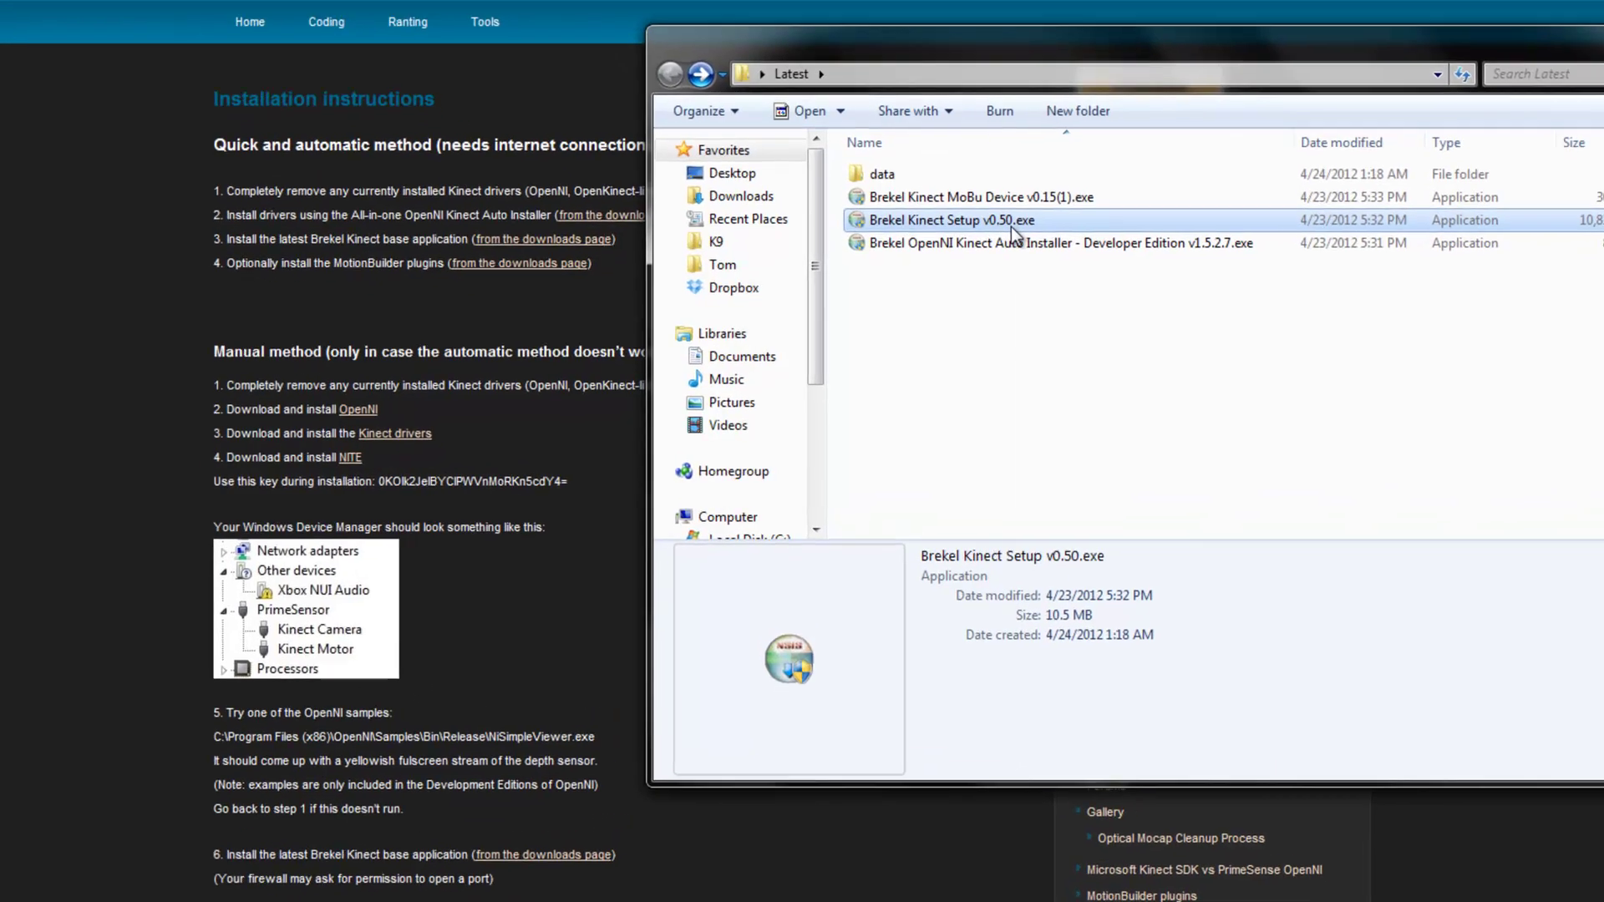
{"action": "right_click", "coordinate": [967, 276]}
{"action": "left_click", "coordinate": [919, 238]}
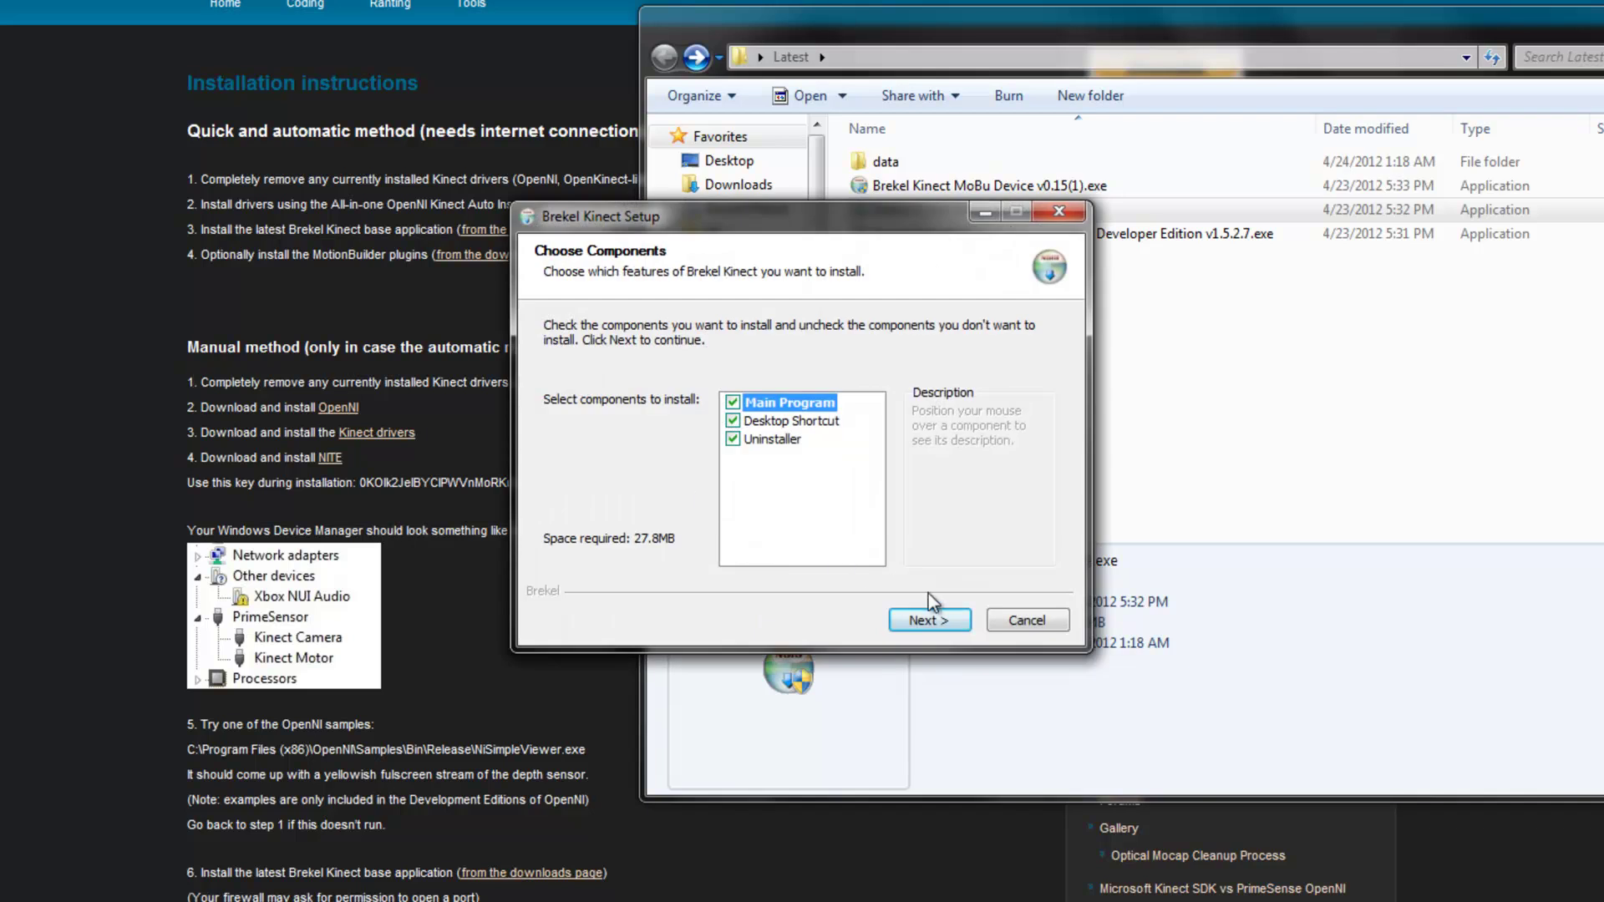
{"action": "left_click", "coordinate": [939, 626]}
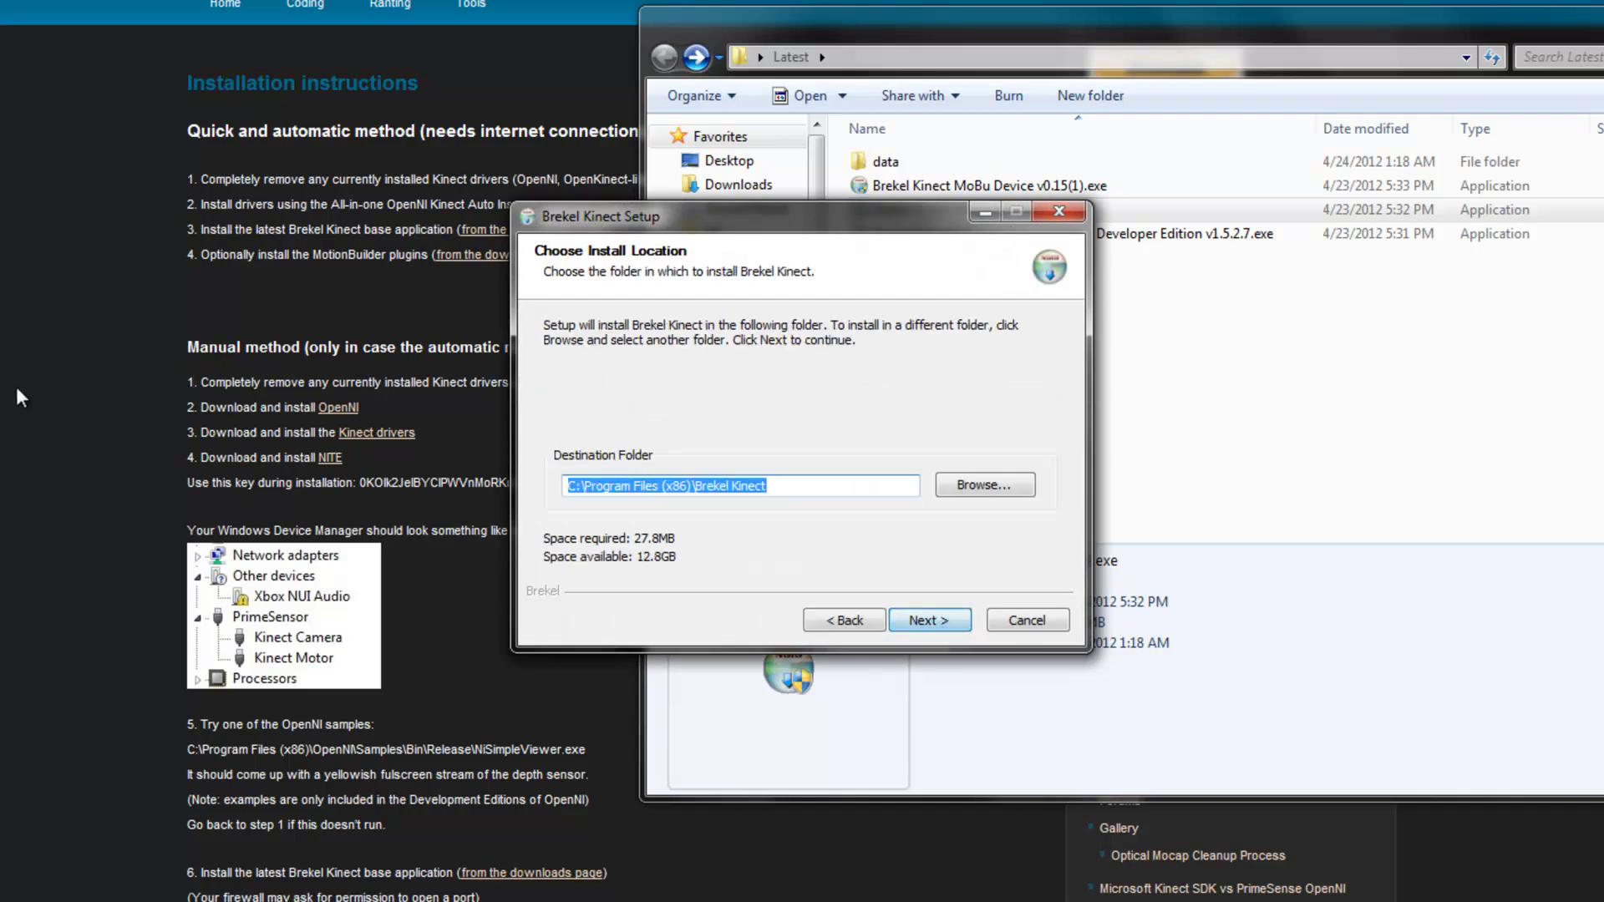
{"action": "left_click", "coordinate": [929, 620]}
{"action": "left_click", "coordinate": [929, 619]}
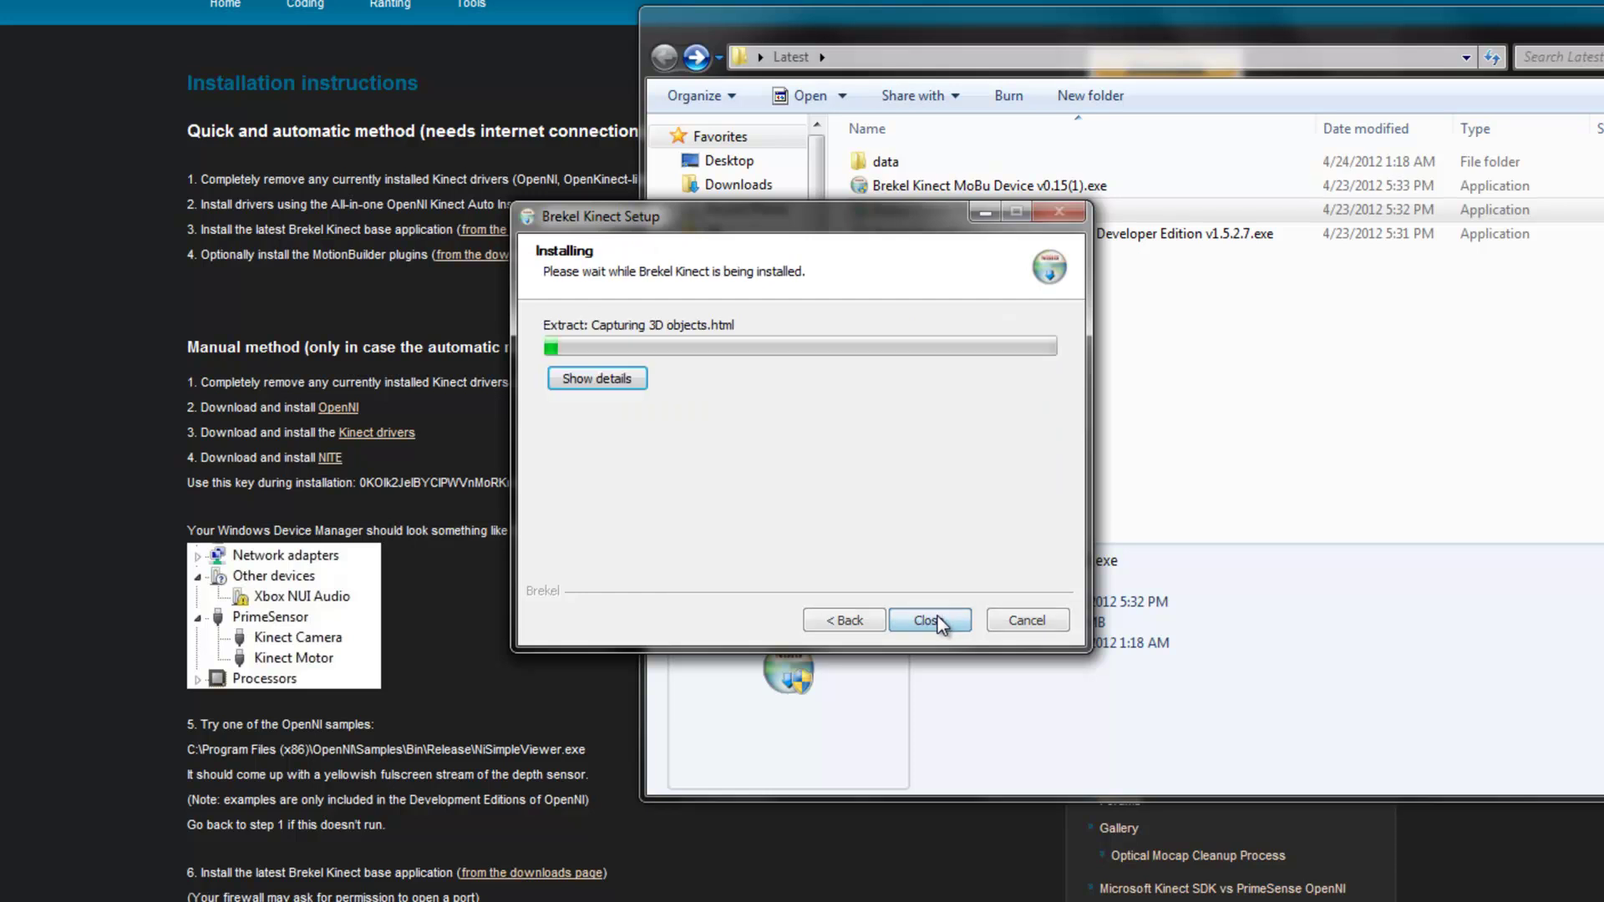
Step: Open the Download page on the Brekel site, close the completed Brekel Kinect setup wizard, and clear the open windows from the desktop
{"action": "left_click", "coordinate": [157, 550]}
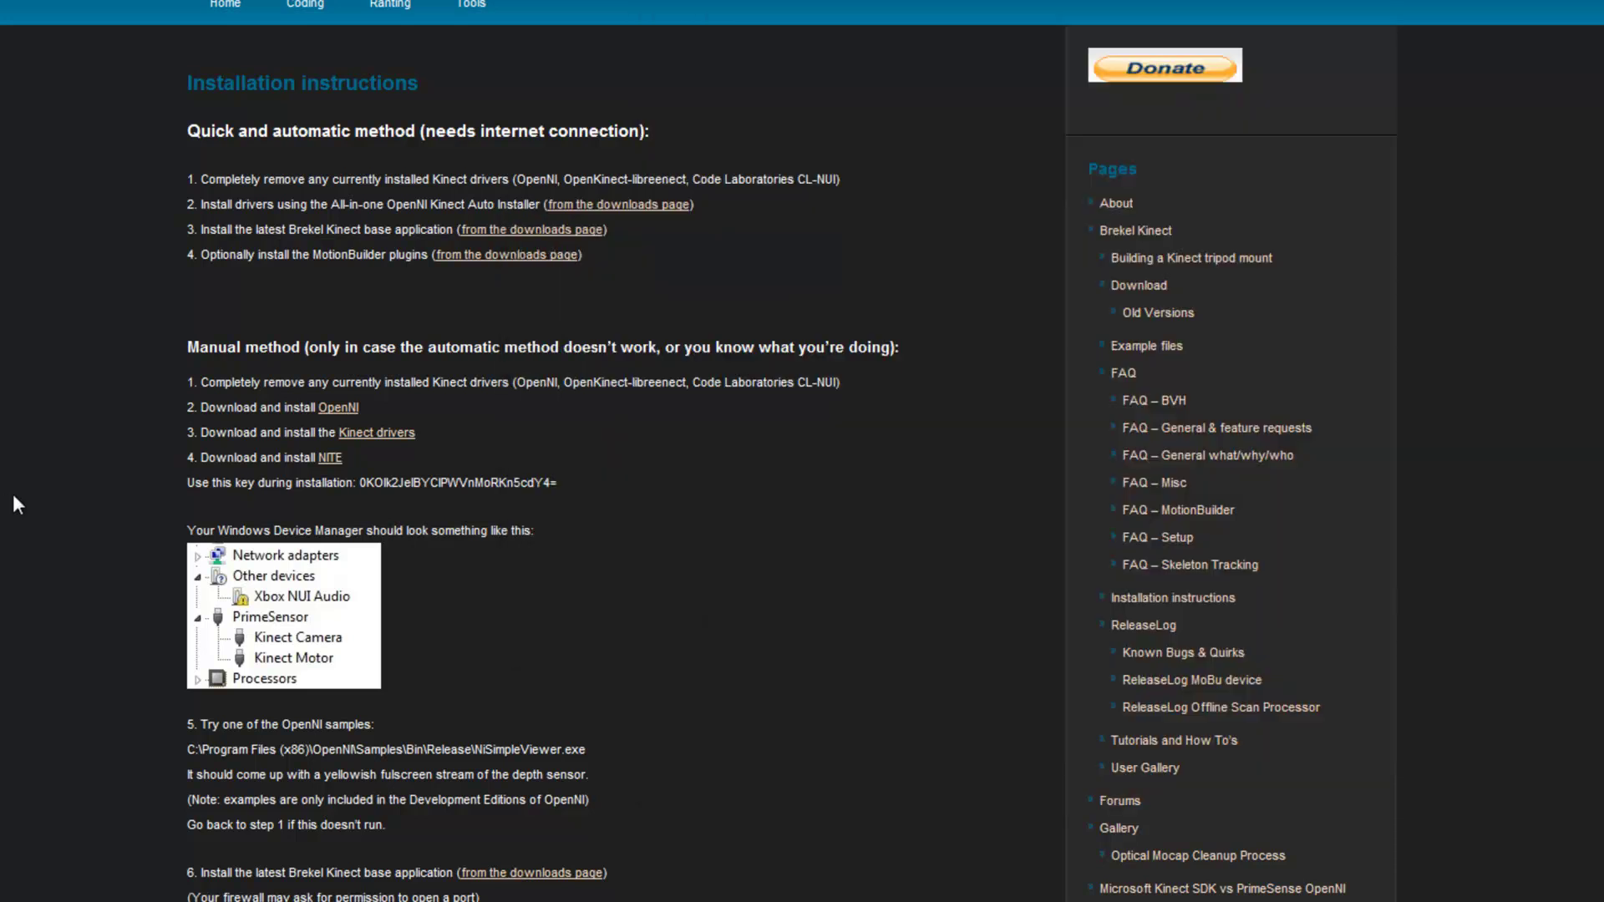
{"action": "left_click", "coordinate": [1139, 287]}
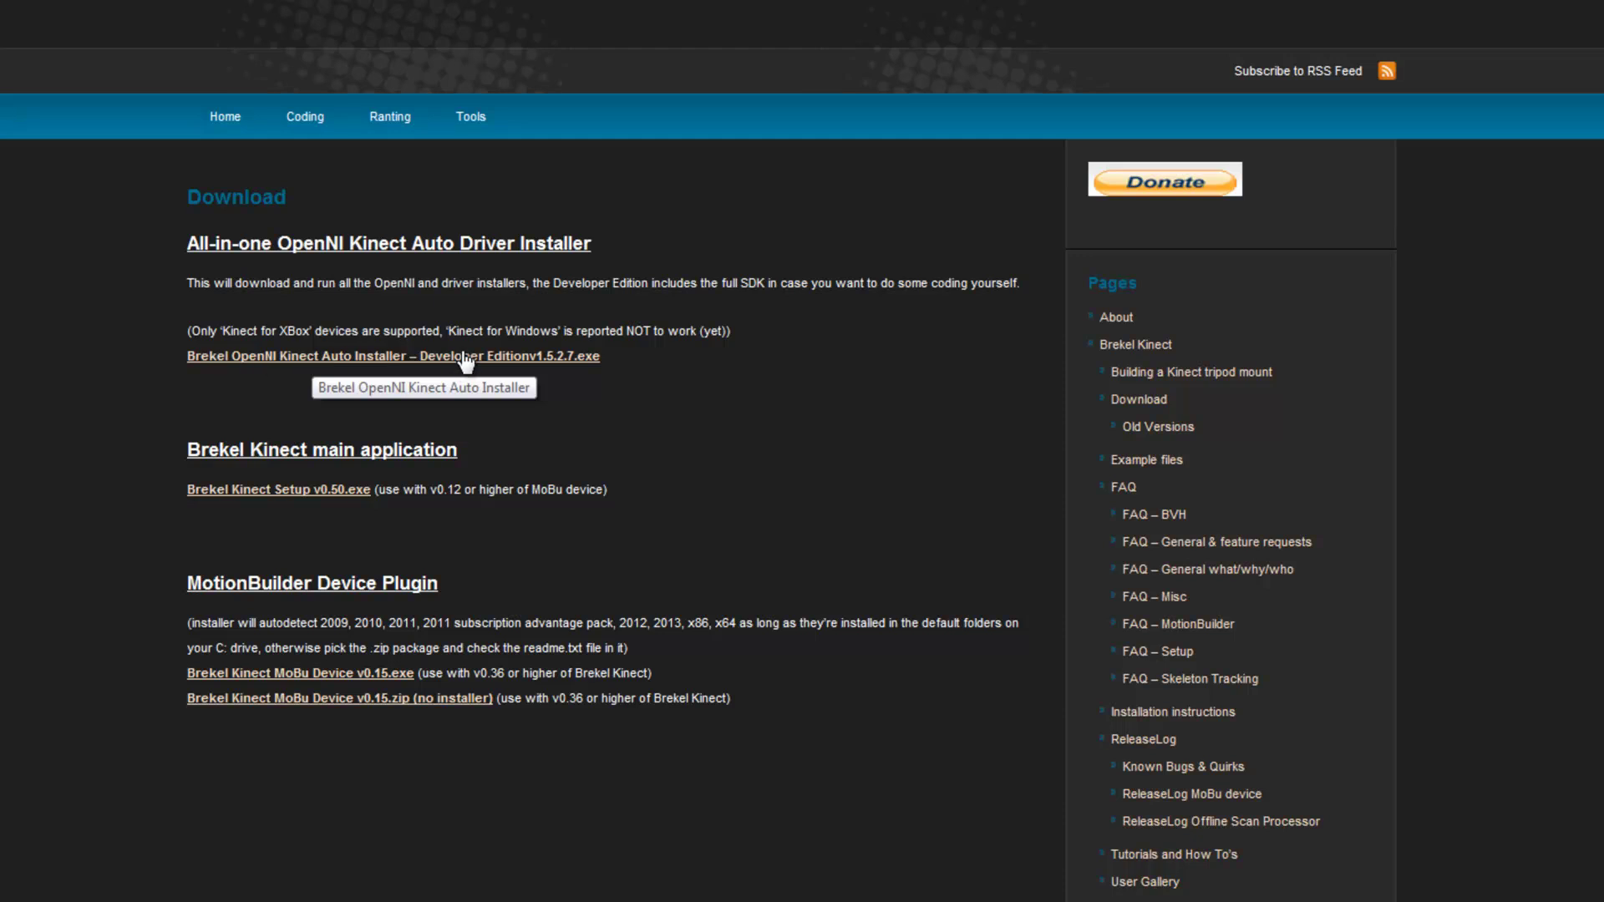
{"action": "left_click", "coordinate": [580, 356]}
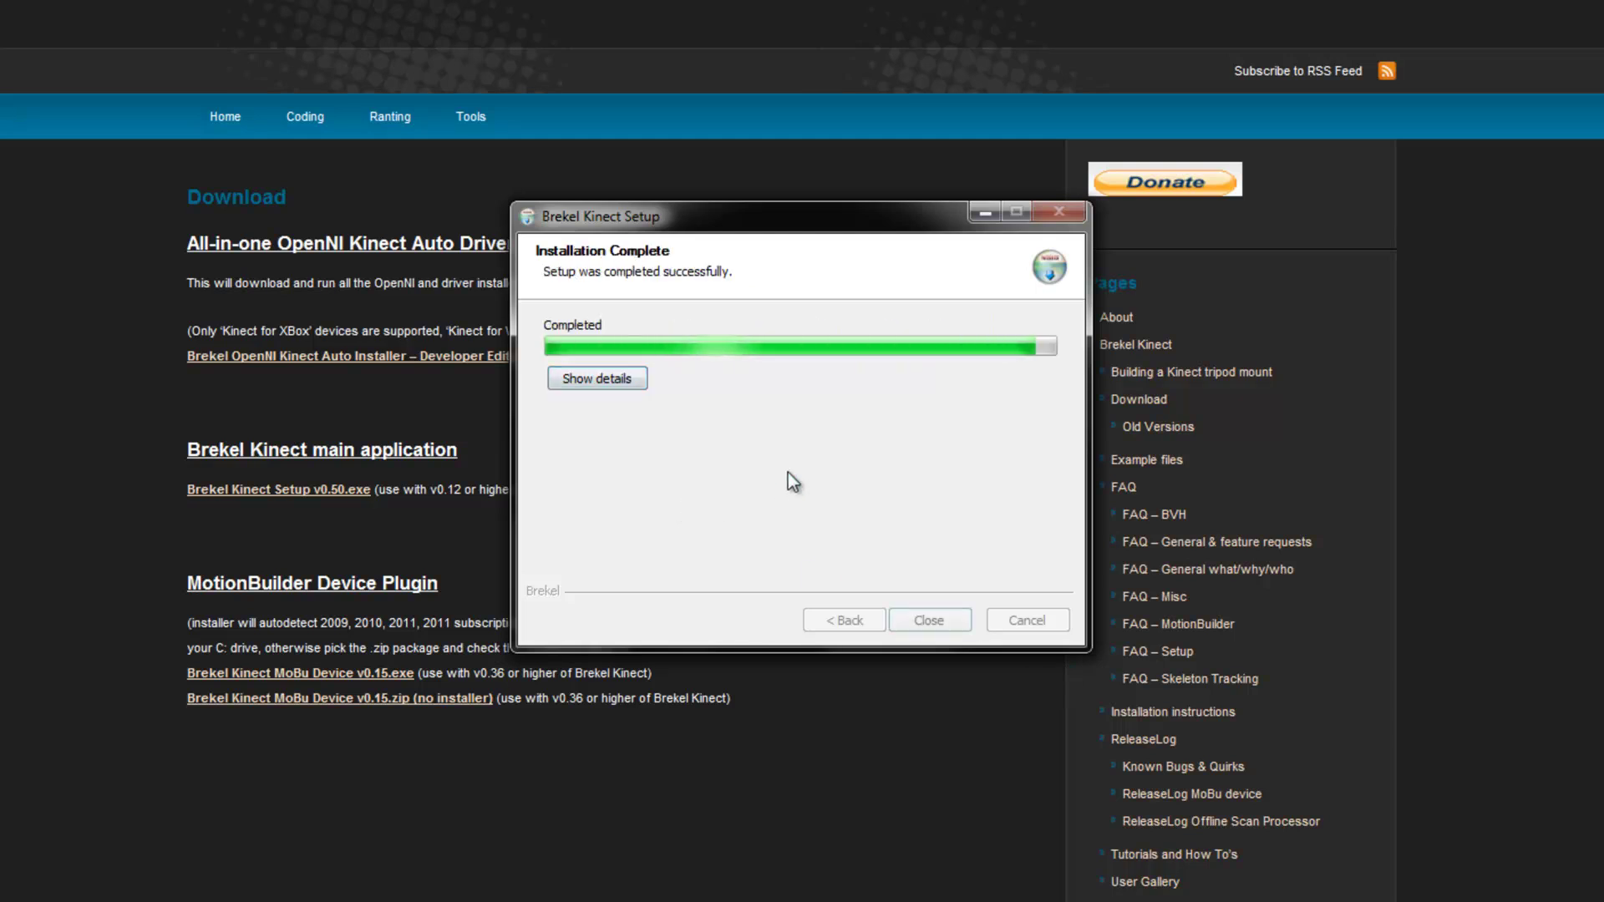
{"action": "left_click", "coordinate": [930, 622]}
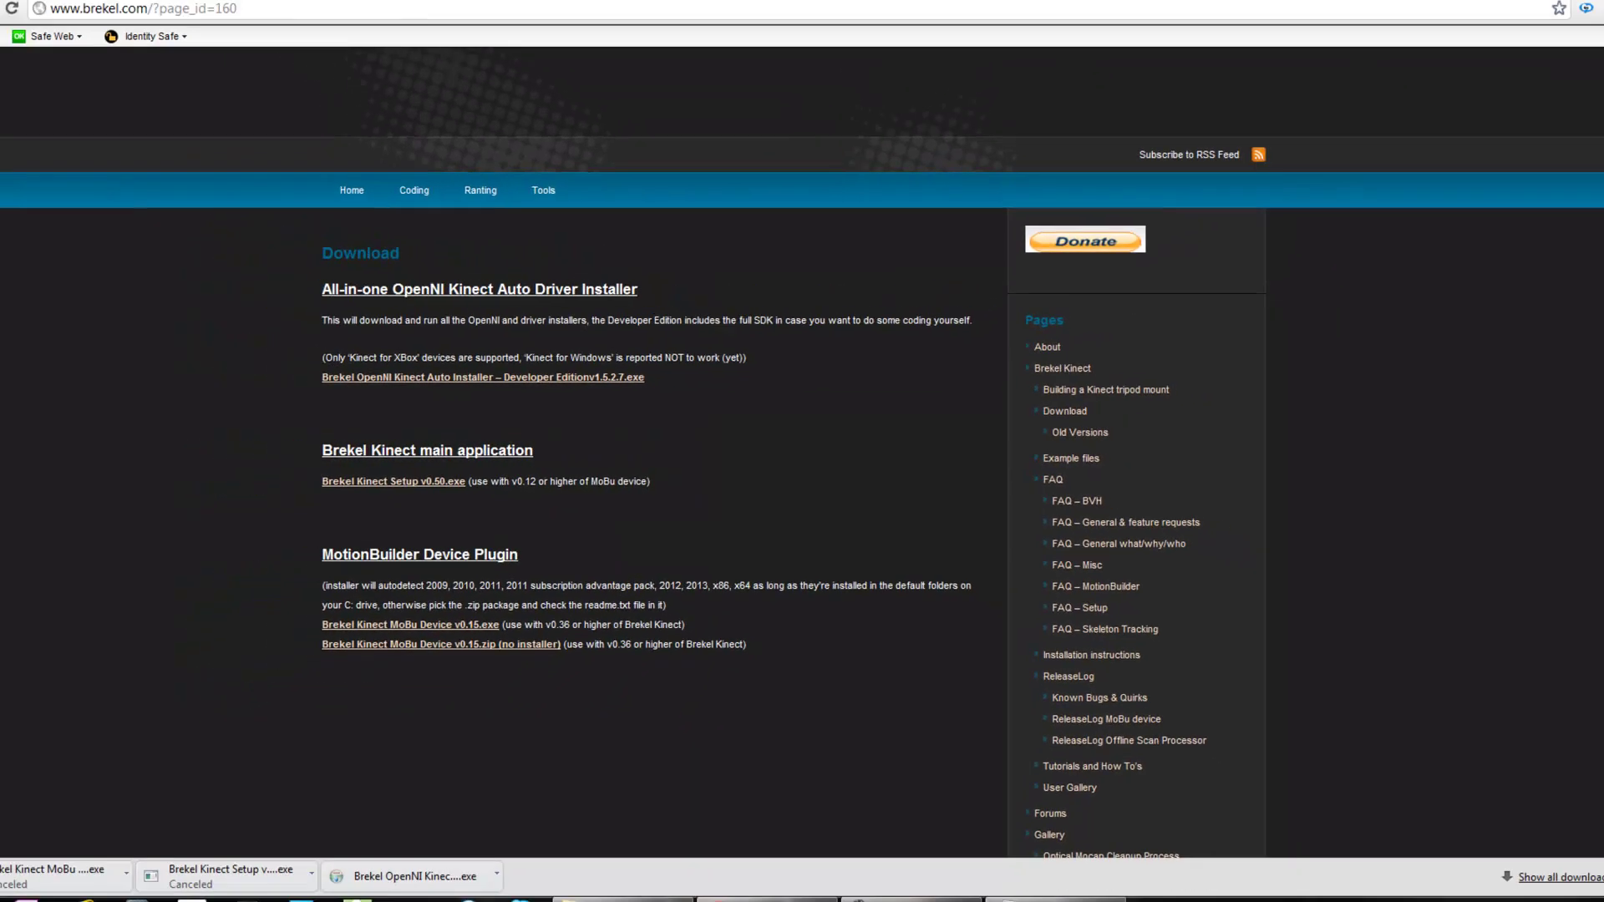
{"action": "left_click", "coordinate": [1517, 6]}
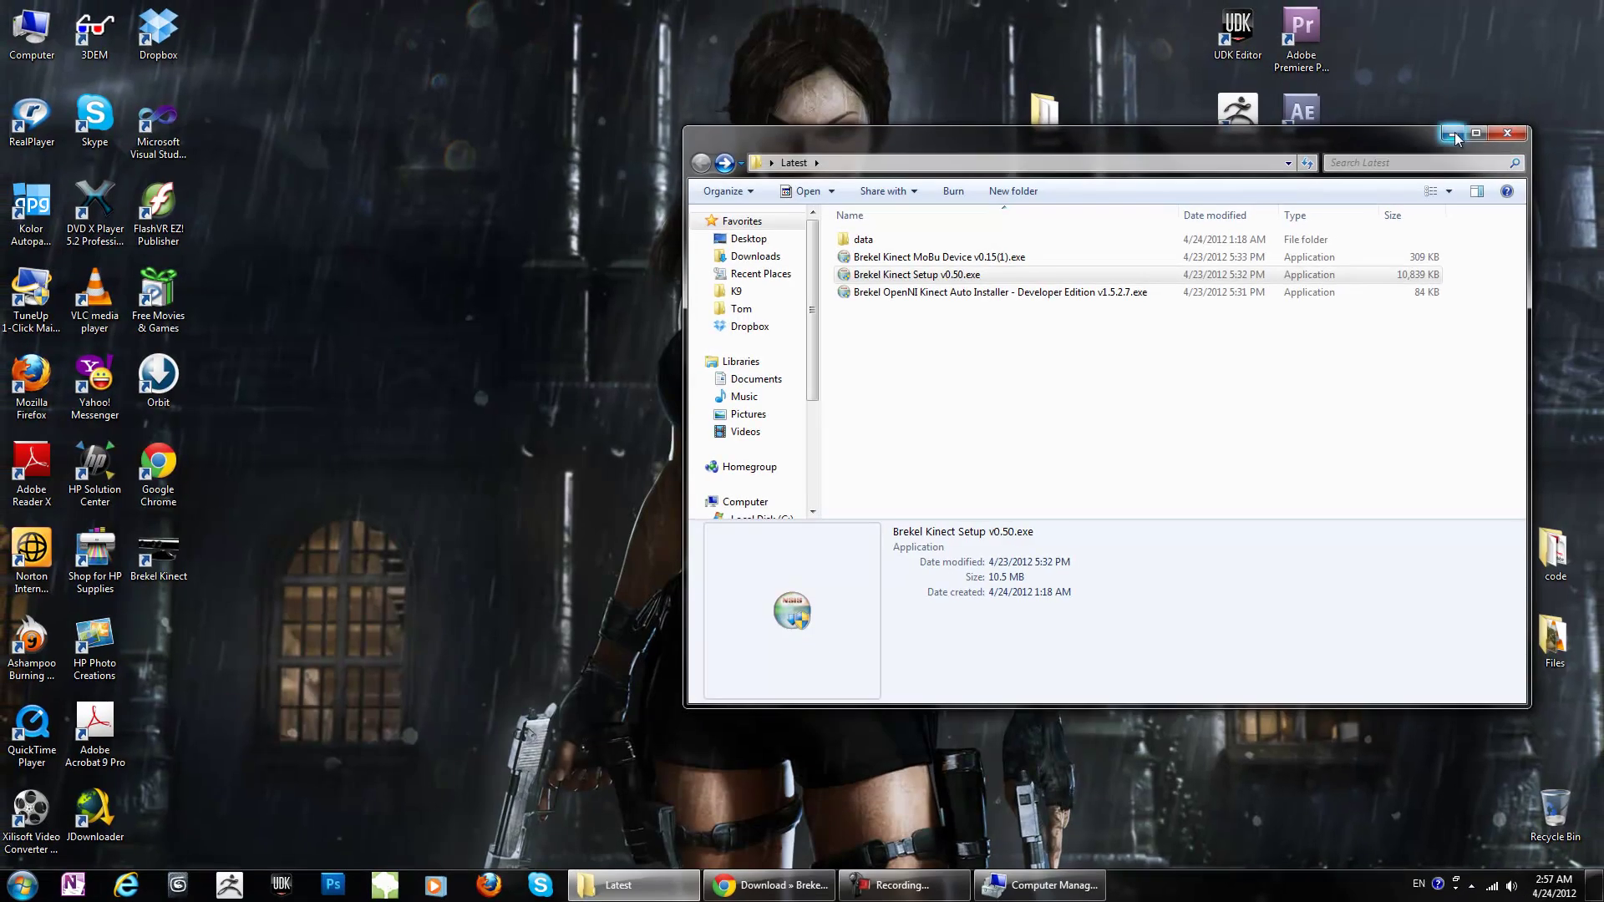
{"action": "left_click", "coordinate": [1452, 133]}
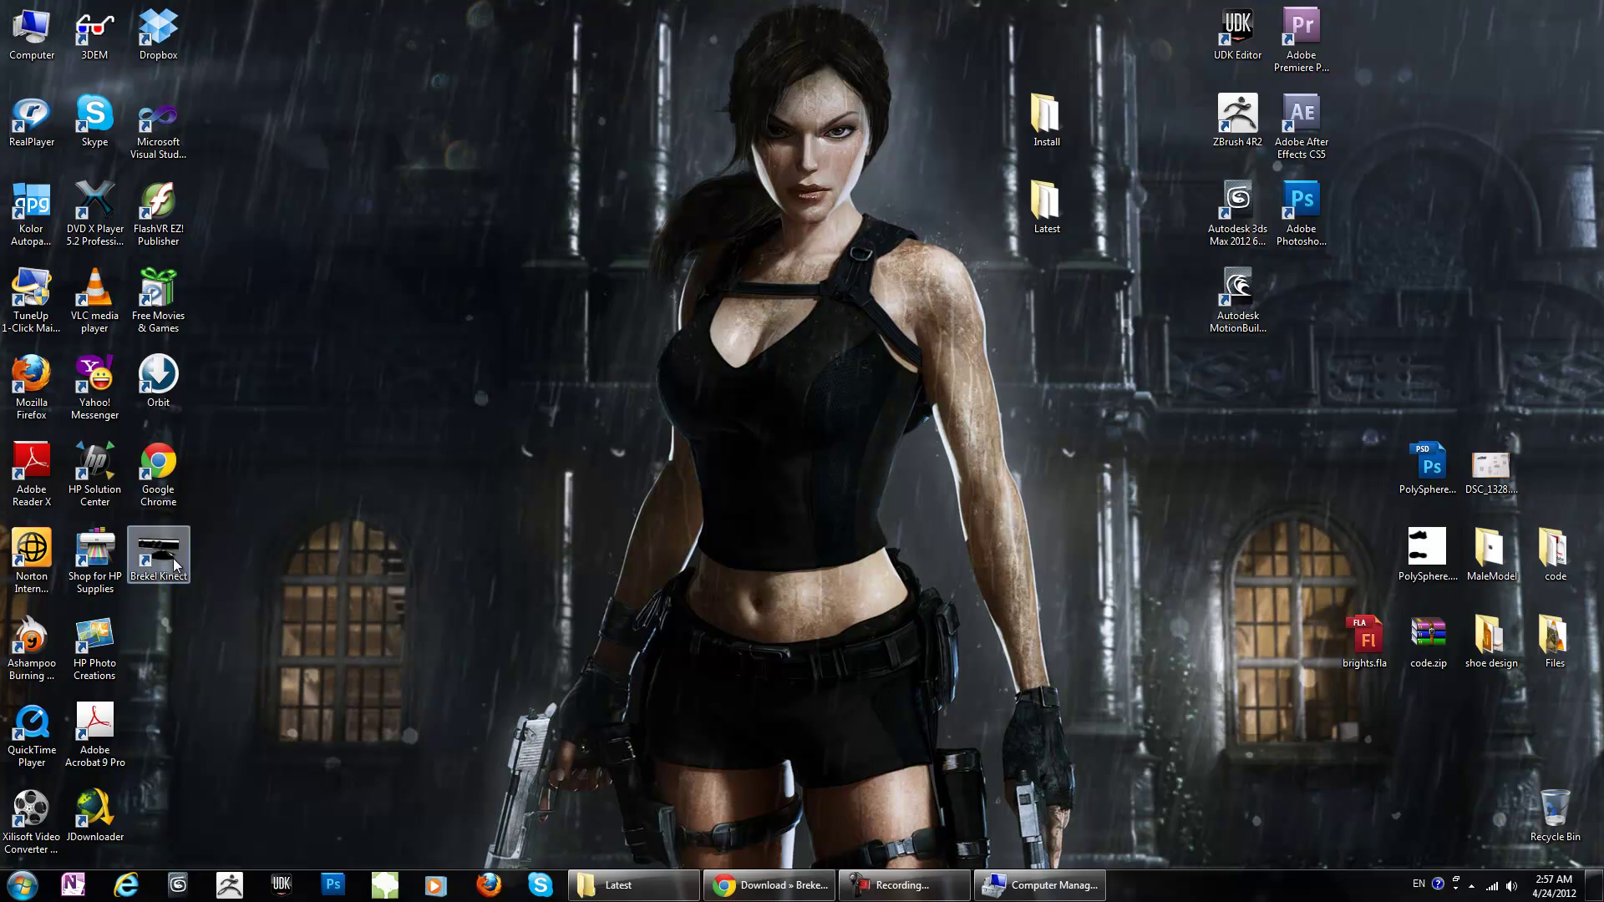
Step: View the comments on the YouTube MOCAP video, and launch Brekel Kinect from the desktop to check its camera and depth views
{"action": "left_click", "coordinate": [768, 884]}
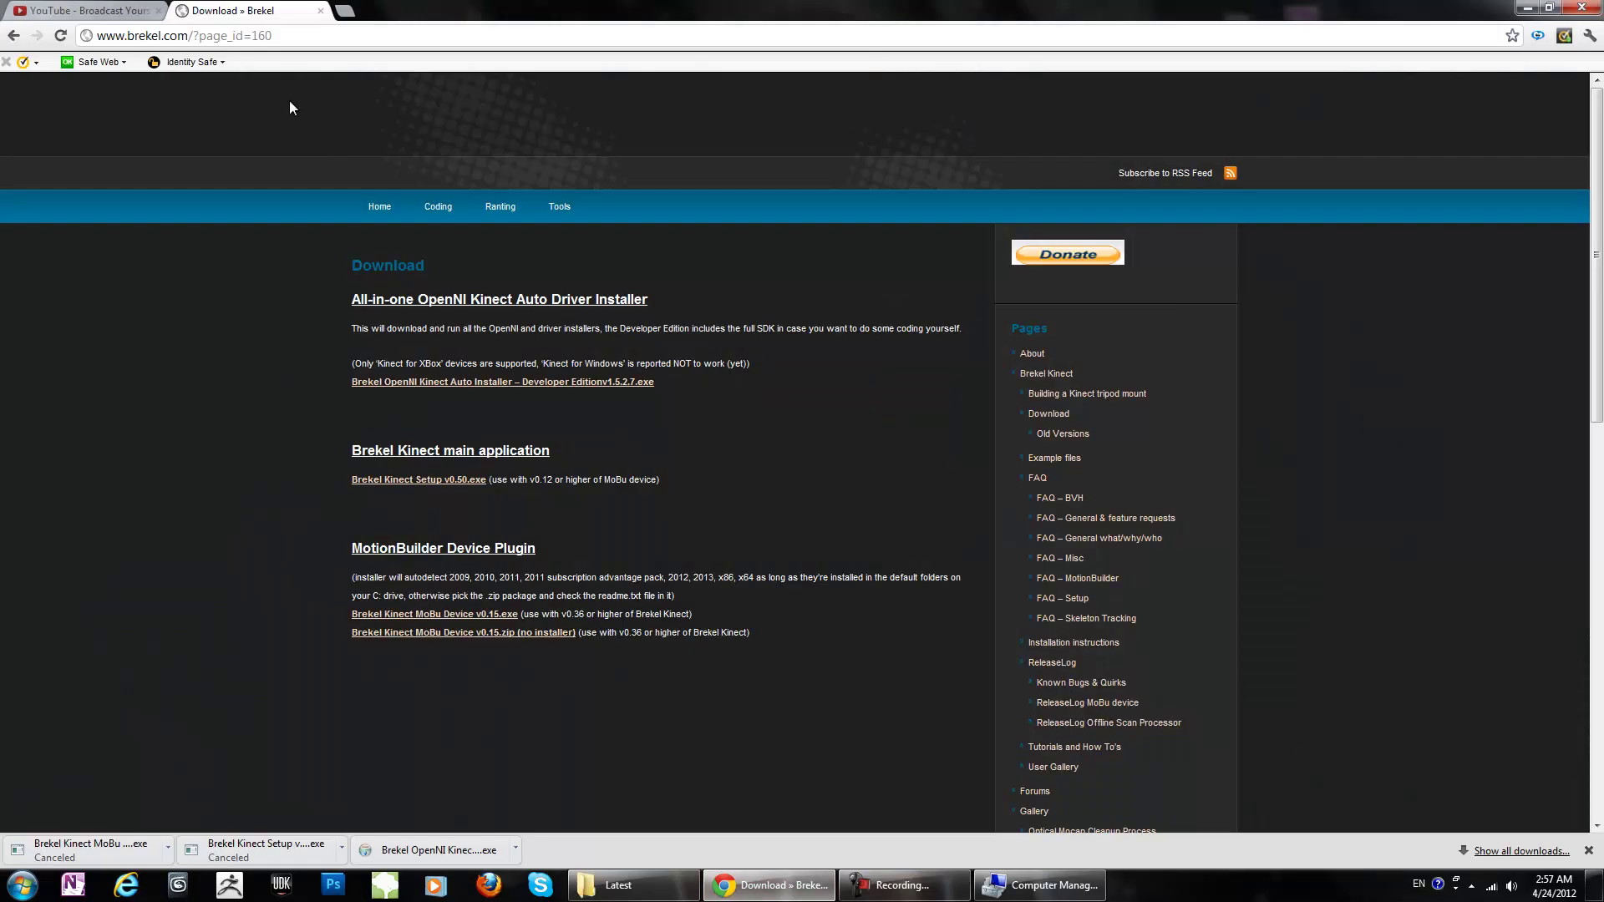
{"action": "left_click", "coordinate": [71, 15]}
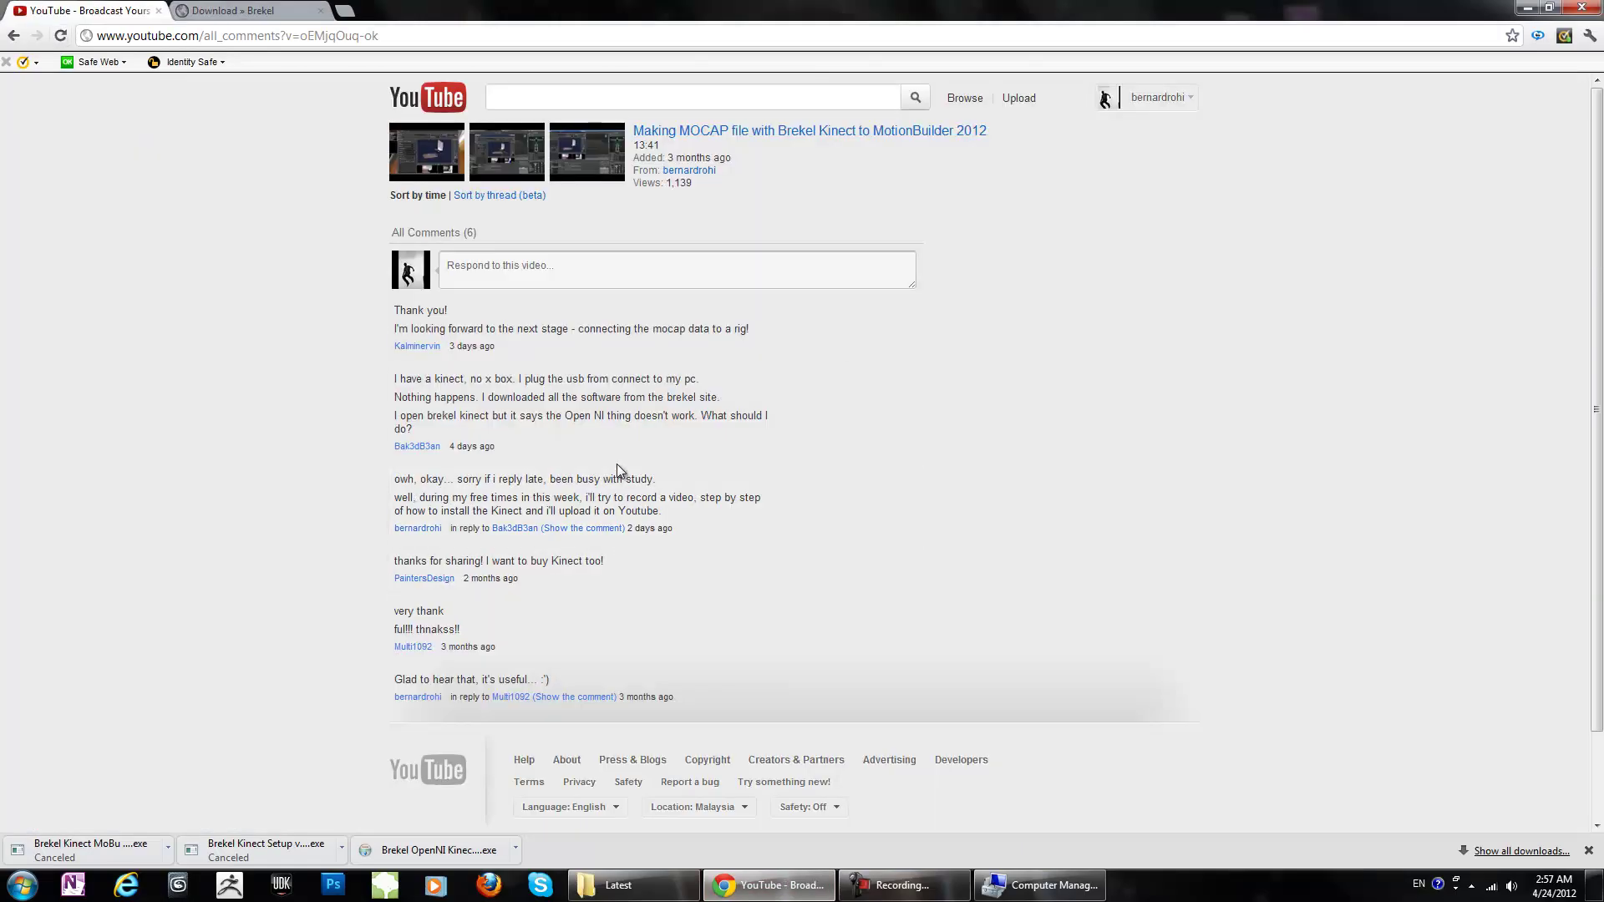
{"action": "left_click", "coordinate": [1528, 7]}
{"action": "double_click", "coordinate": [158, 553]}
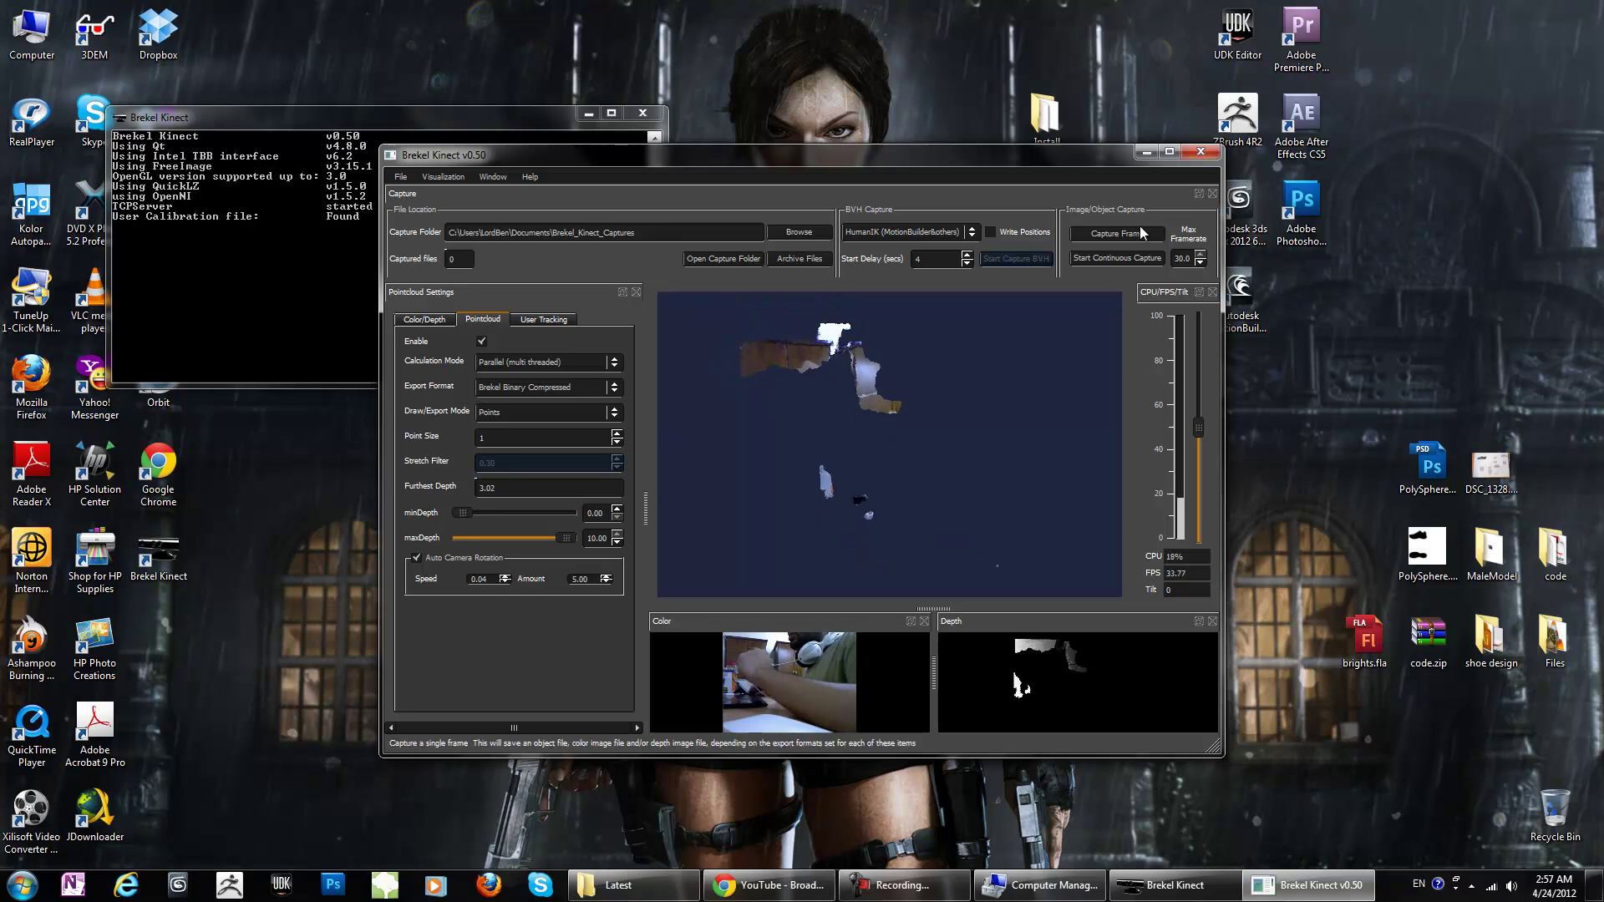
{"action": "left_click", "coordinate": [1200, 152]}
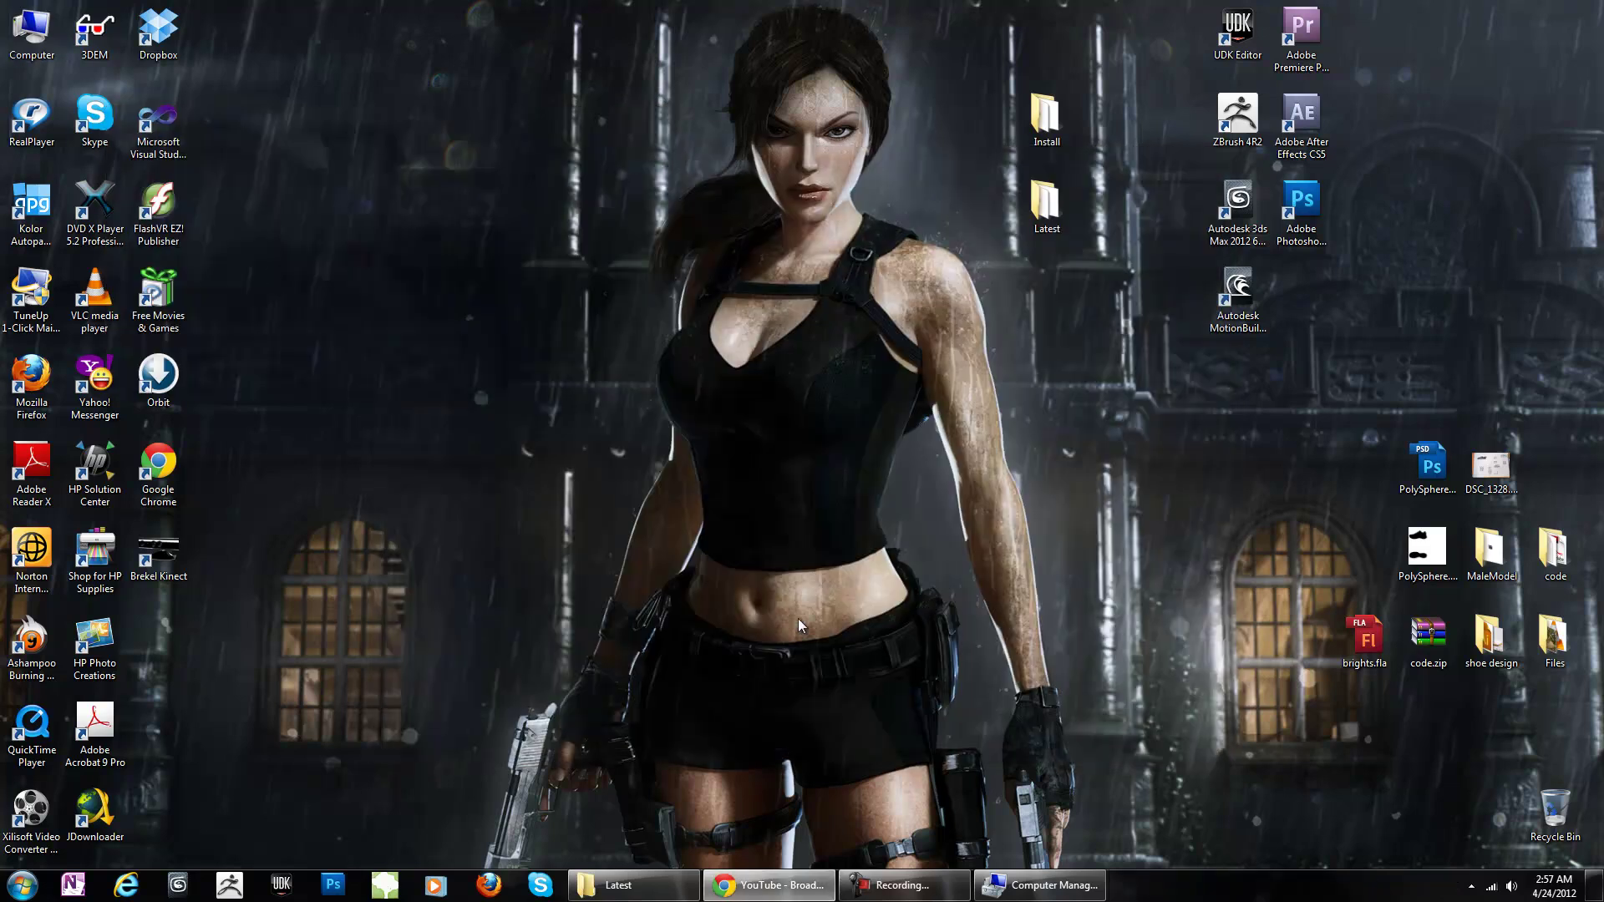
Step: Compare the PrimeSense devices in Device Manager with the device list on Brekel's Installation instructions page
{"action": "left_click", "coordinate": [1039, 885]}
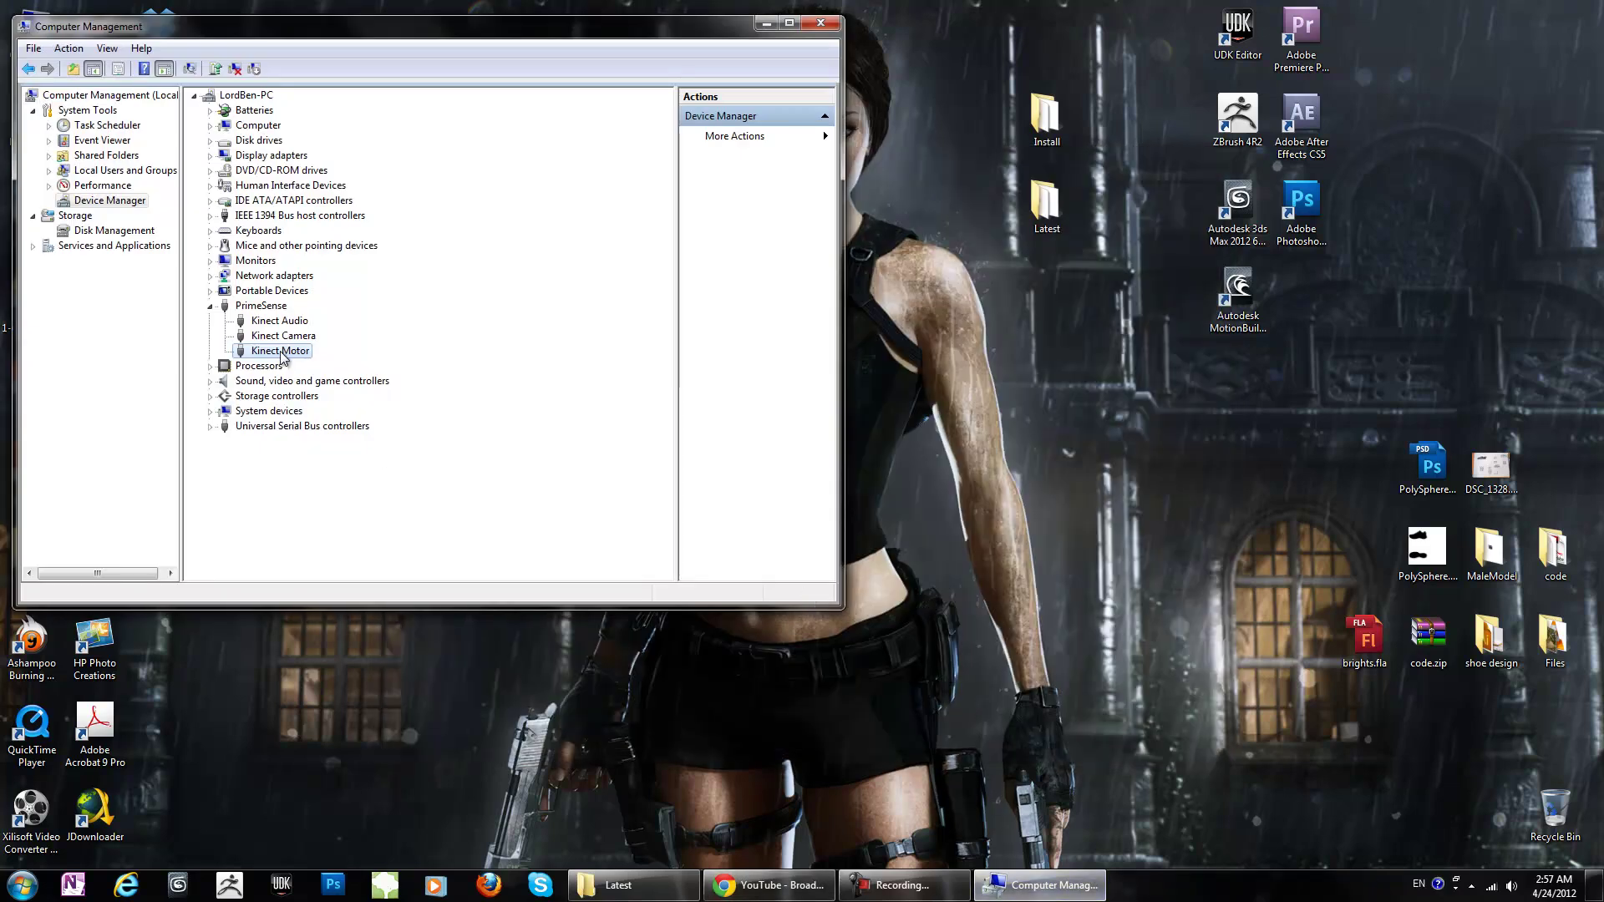
{"action": "left_click", "coordinate": [279, 324]}
{"action": "right_click", "coordinate": [278, 325]}
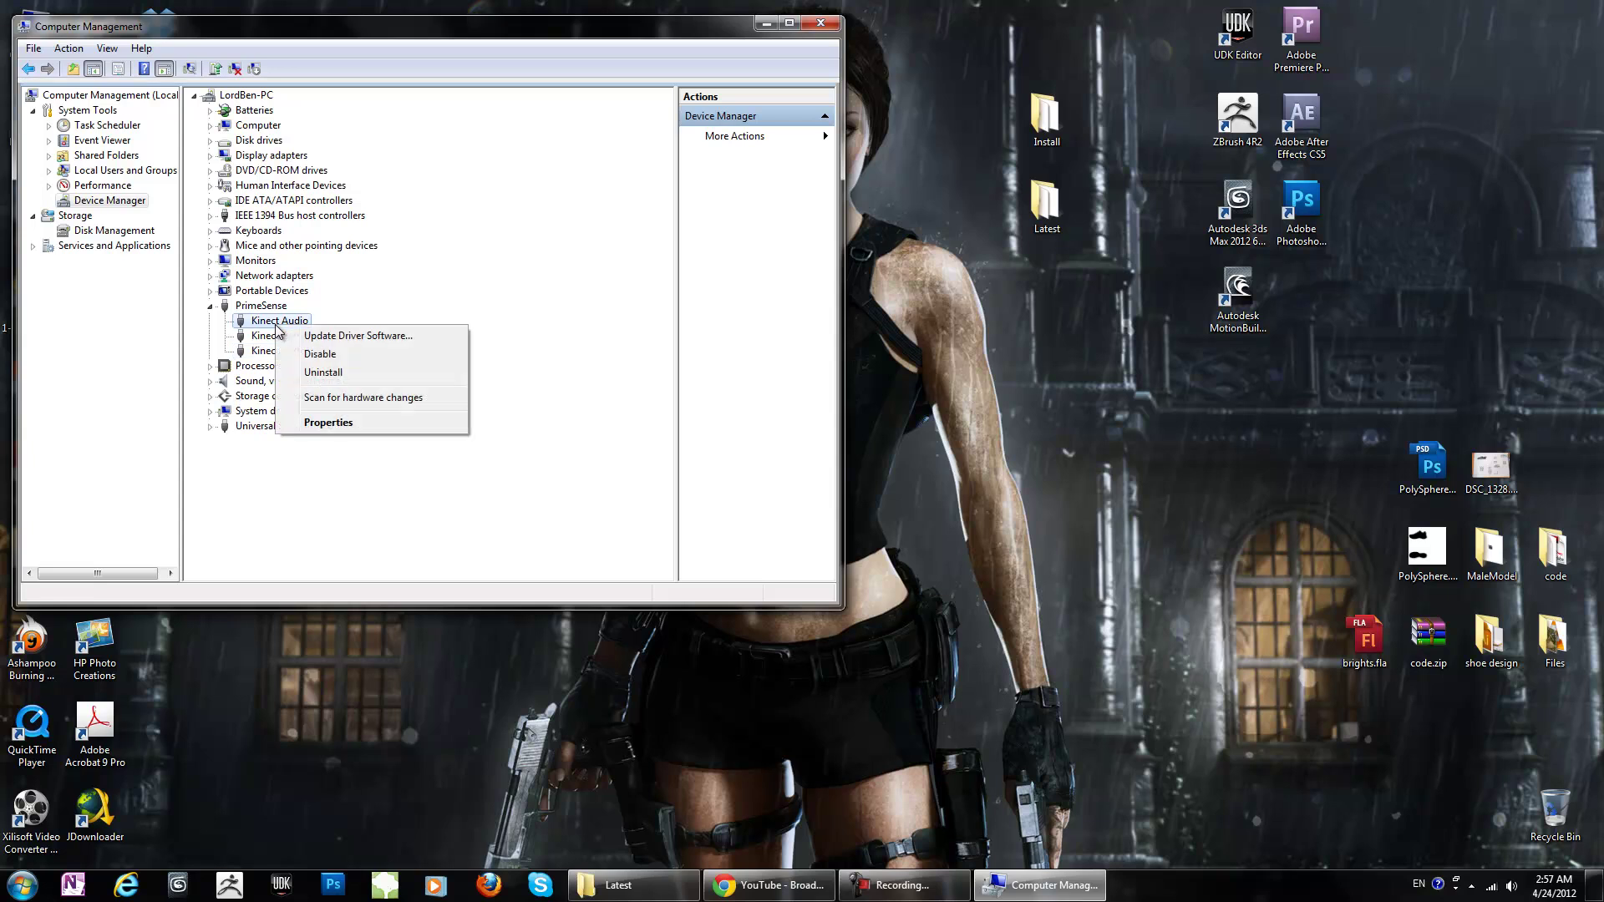
{"action": "left_click", "coordinate": [588, 381]}
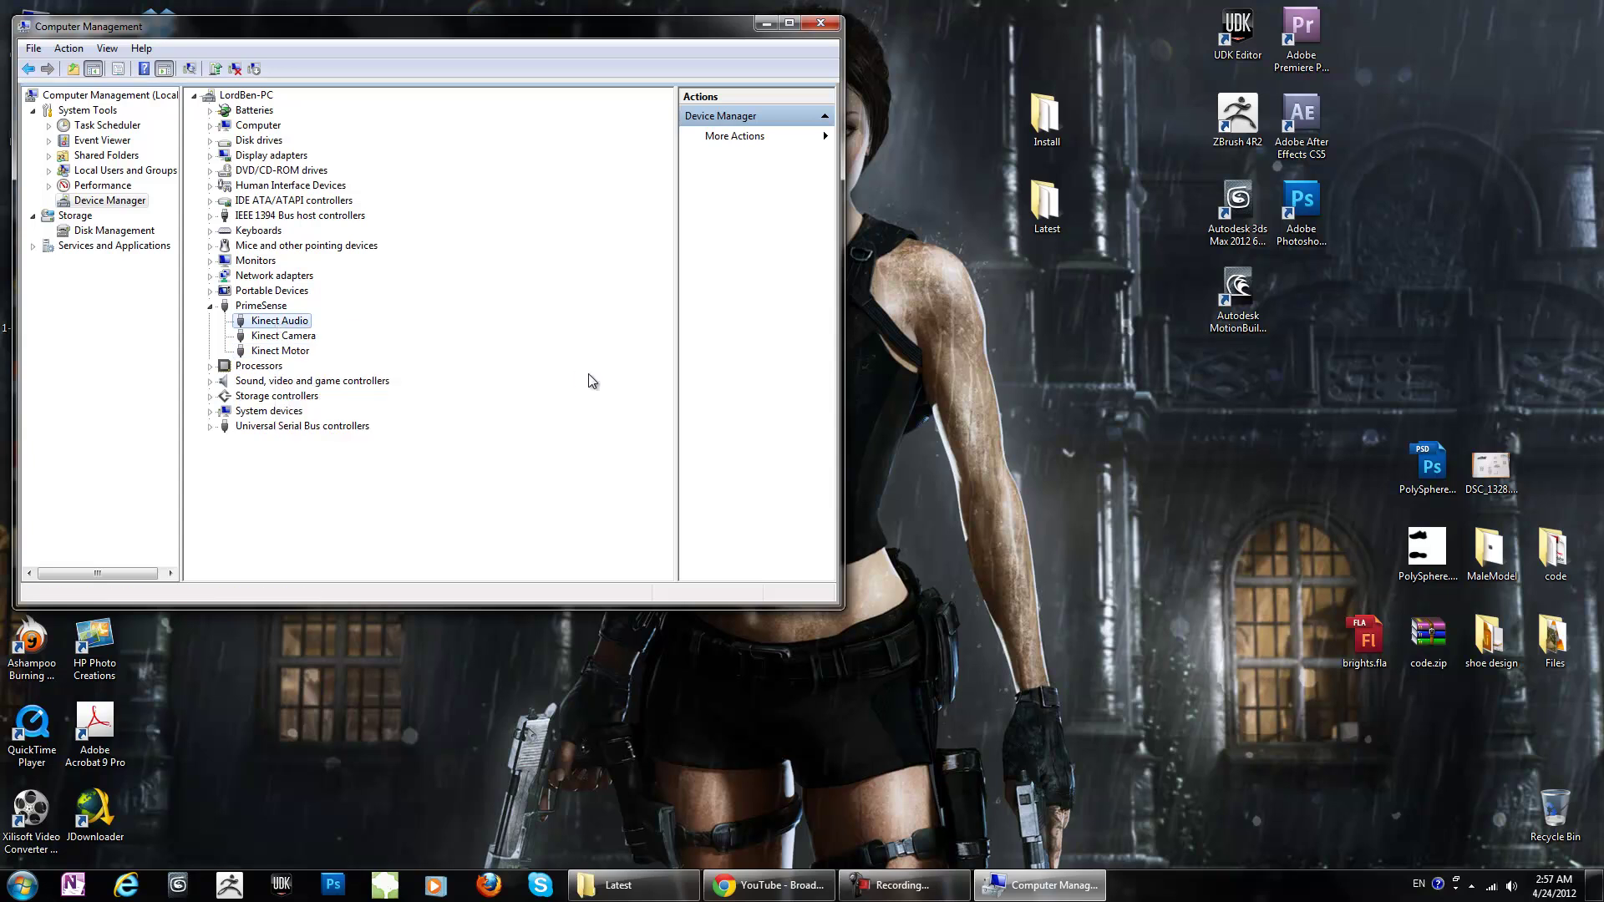
{"action": "left_click", "coordinate": [769, 884]}
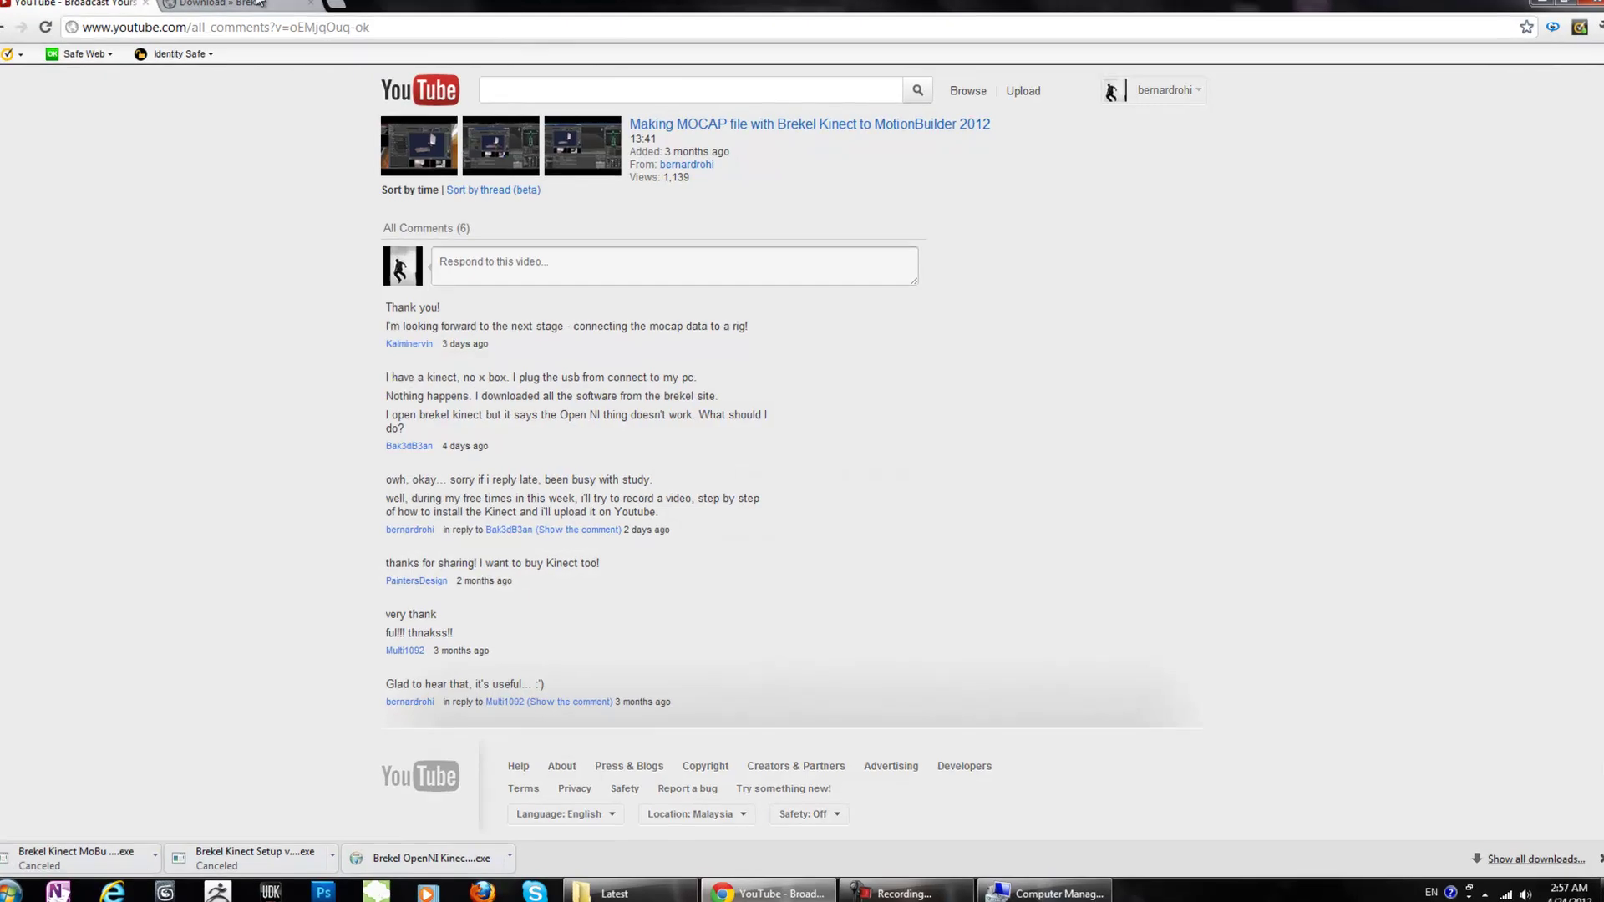
{"action": "left_click", "coordinate": [259, 3]}
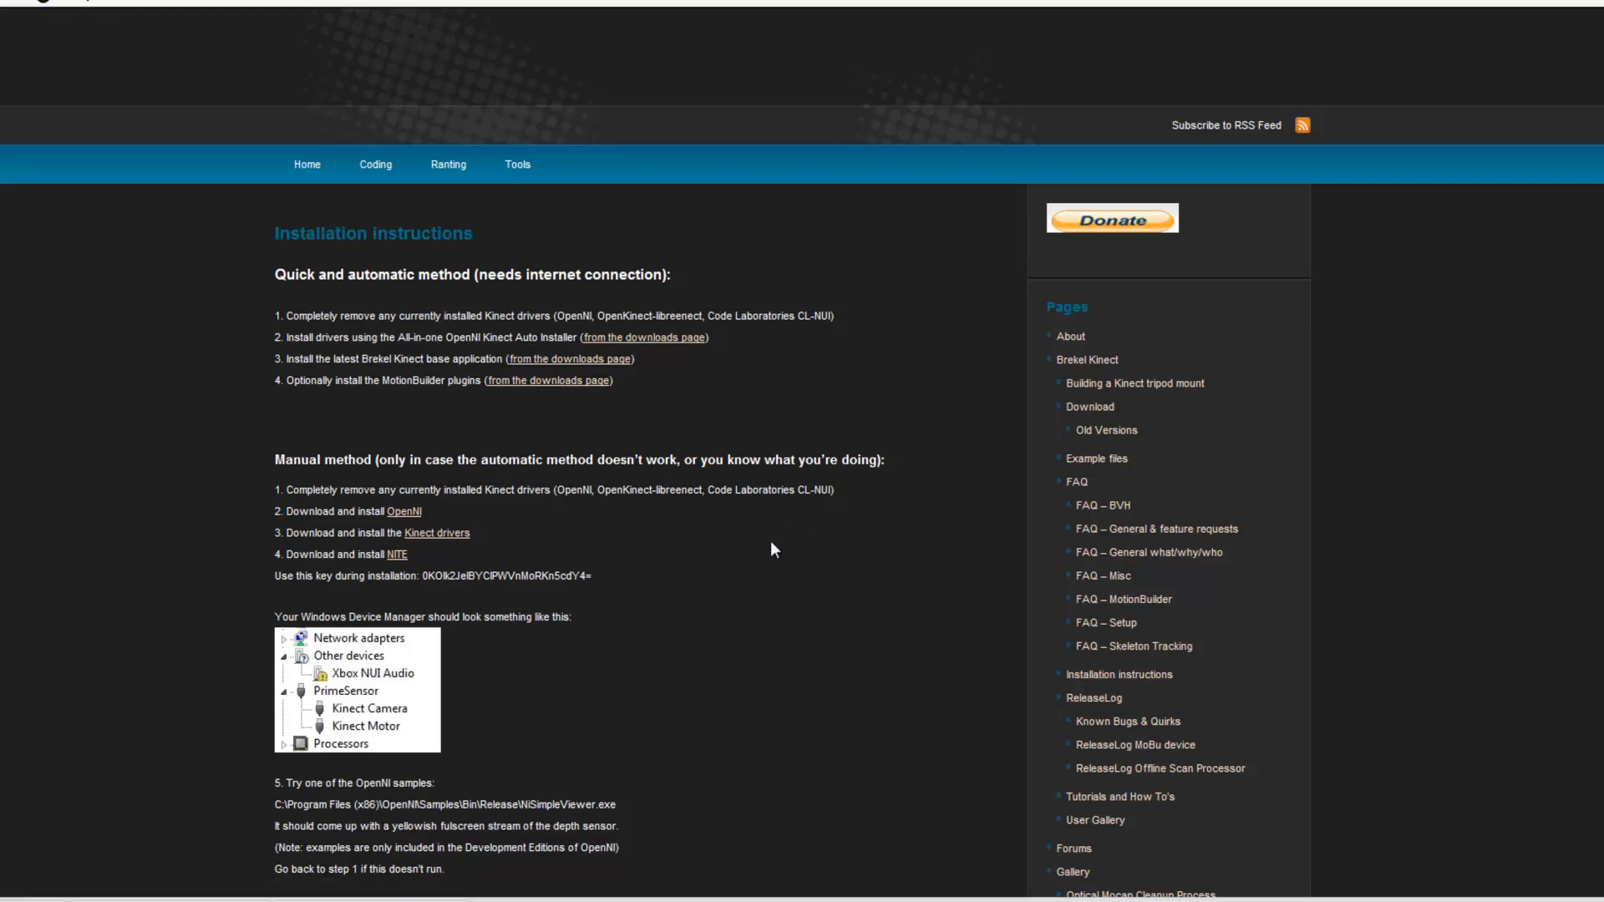
{"action": "scroll", "coordinate": [584, 517], "scroll_direction": "down", "scroll_amount": 1}
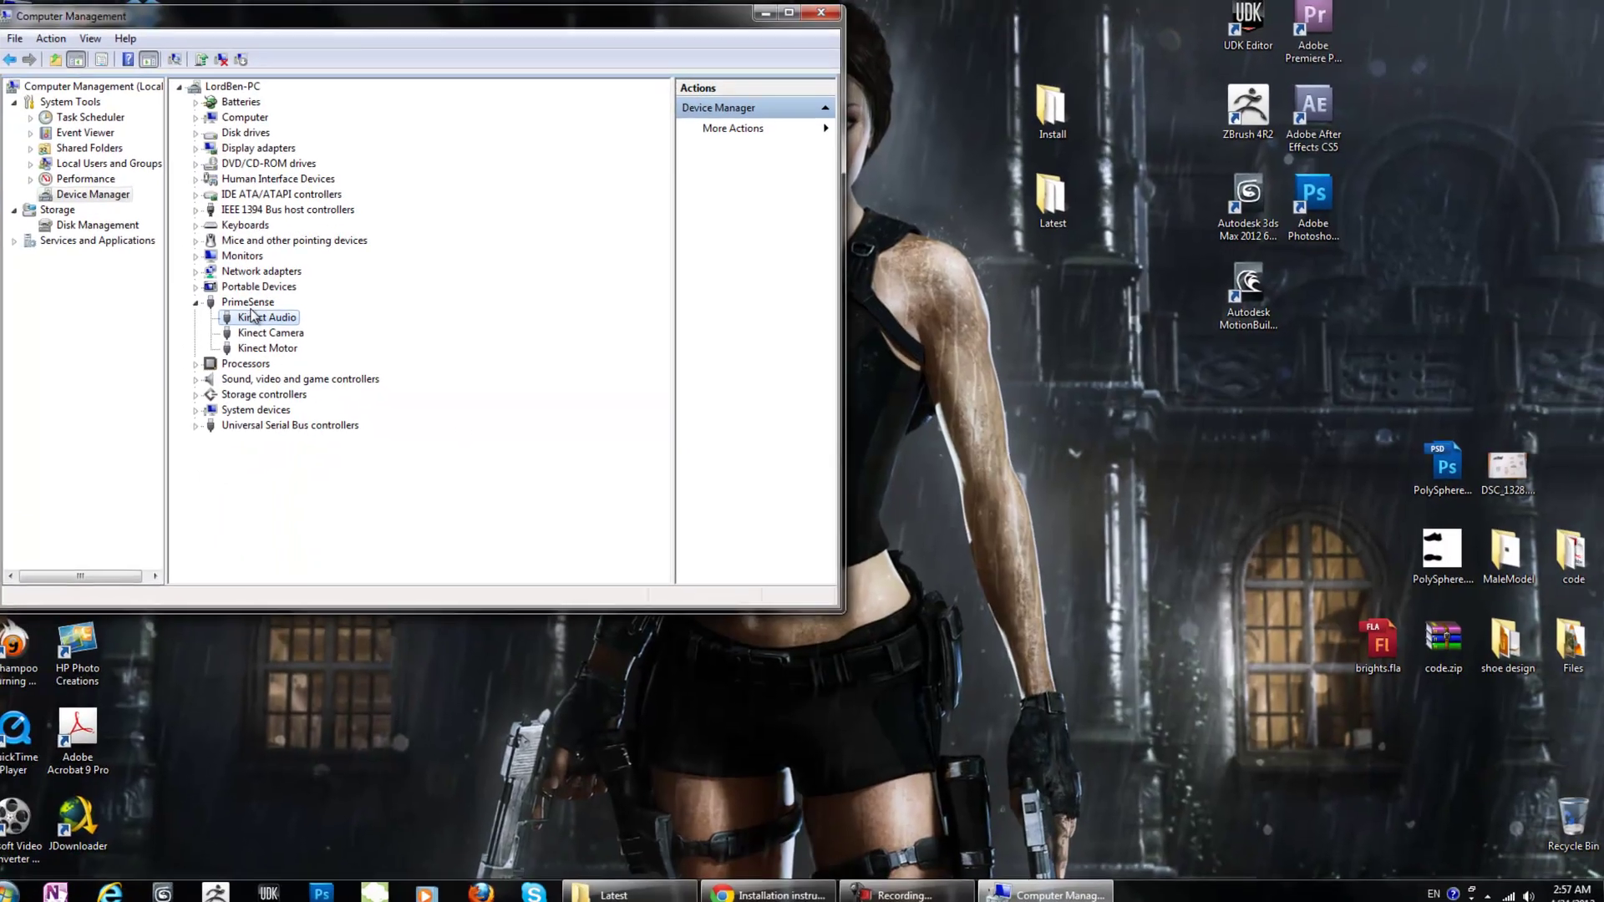
Step: Uninstall the Kinect Audio device in Device Manager, and scan the computer for hardware changes
{"action": "right_click", "coordinate": [279, 320]}
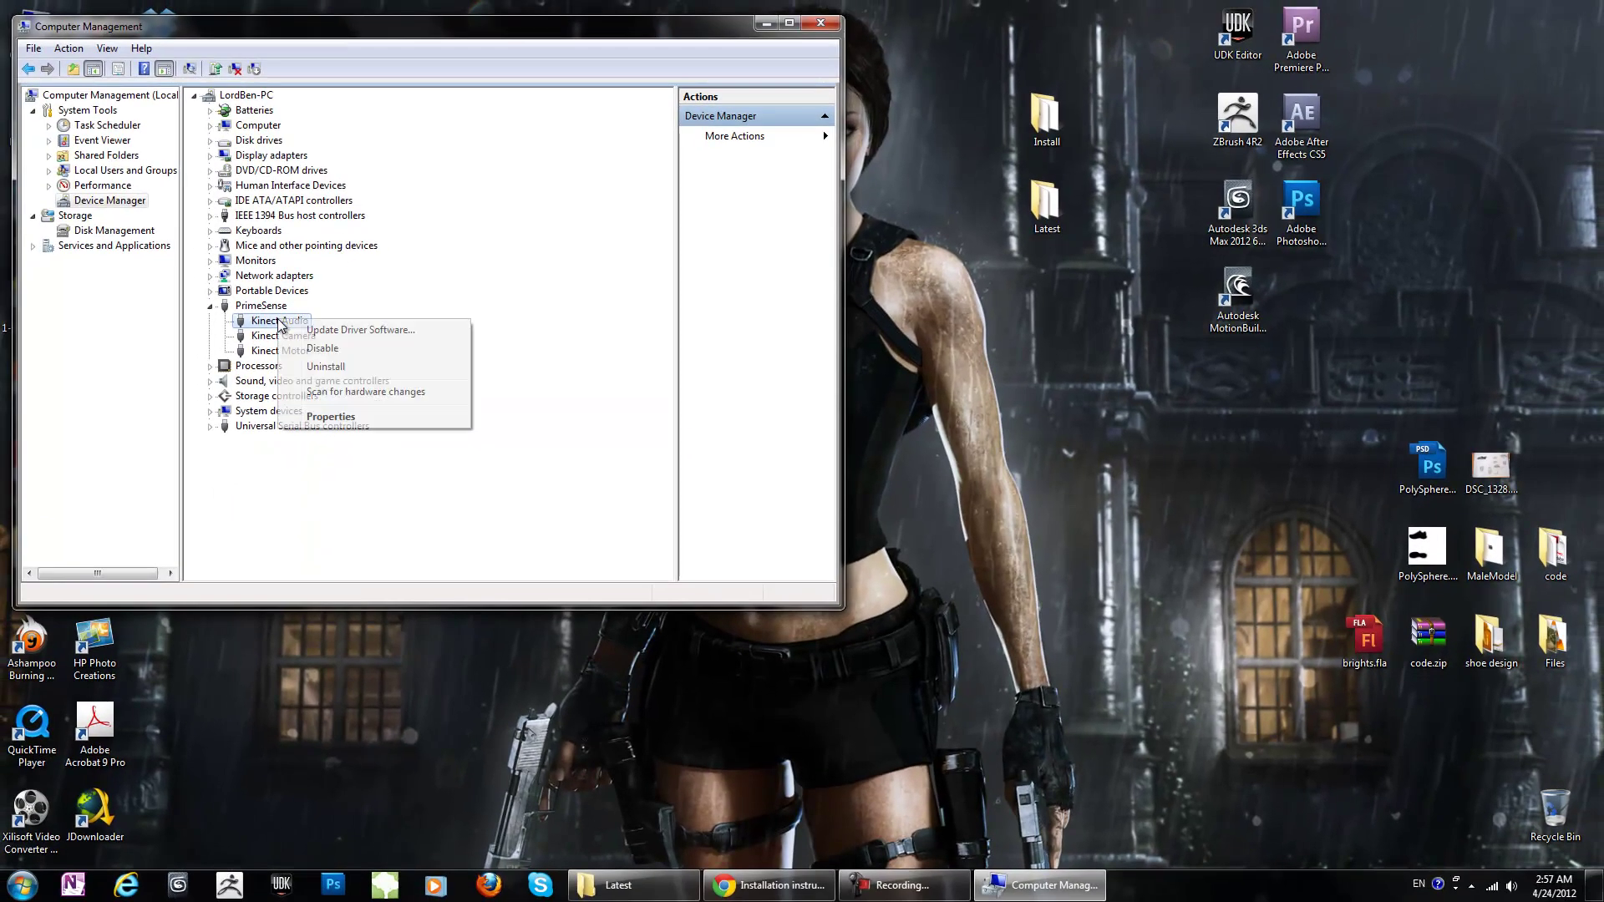
{"action": "left_click", "coordinate": [338, 369]}
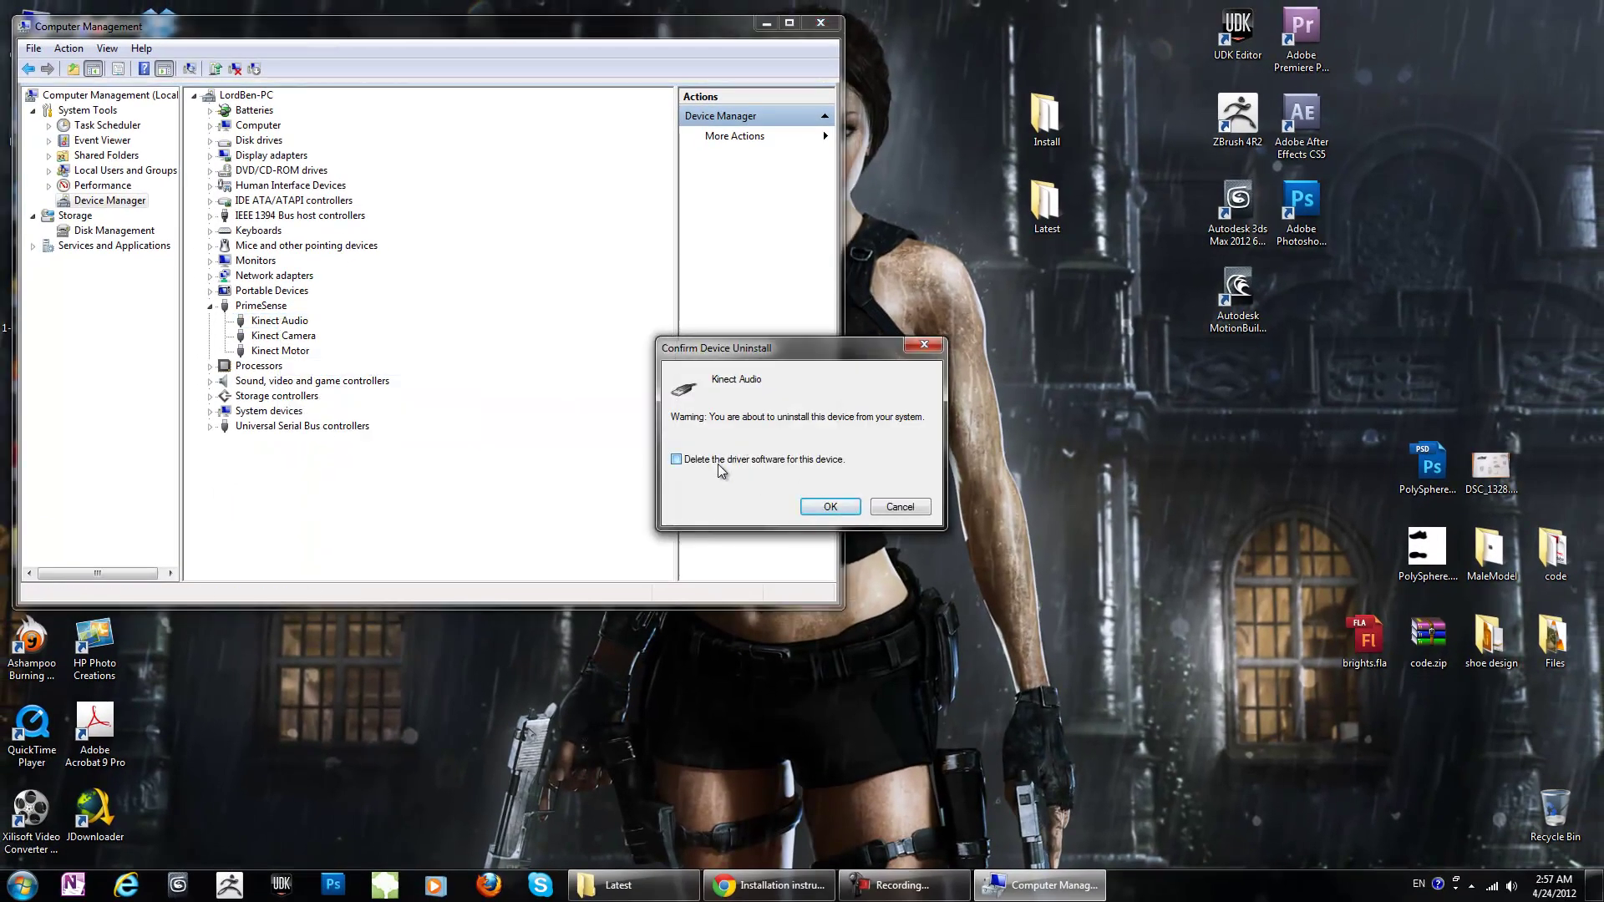
{"action": "left_click", "coordinate": [829, 507]}
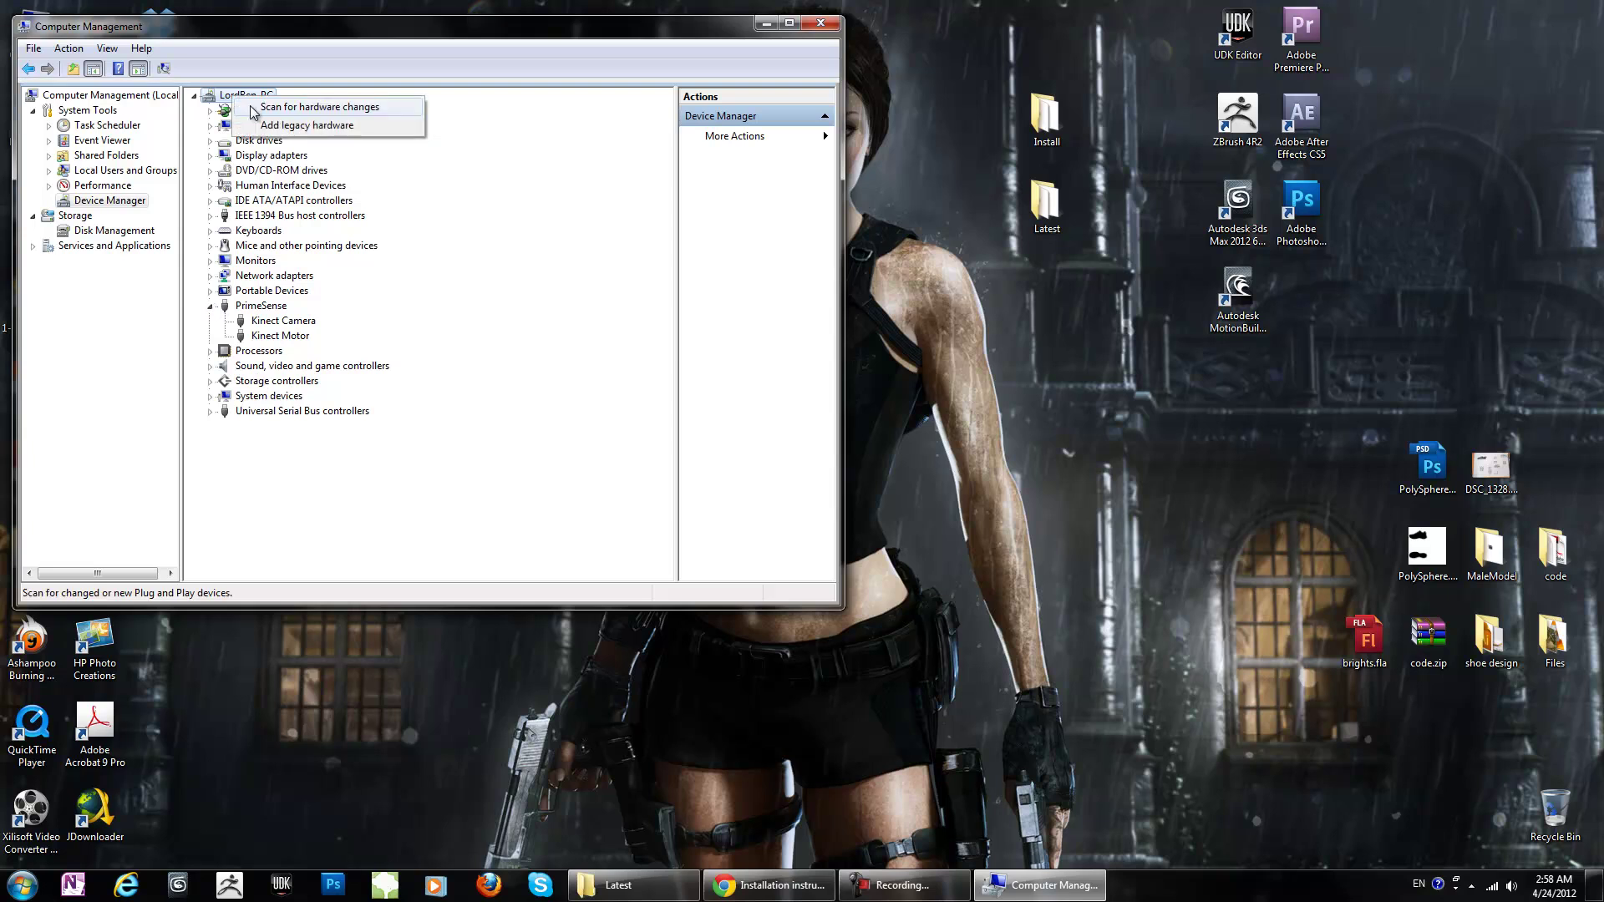
{"action": "left_click", "coordinate": [254, 109]}
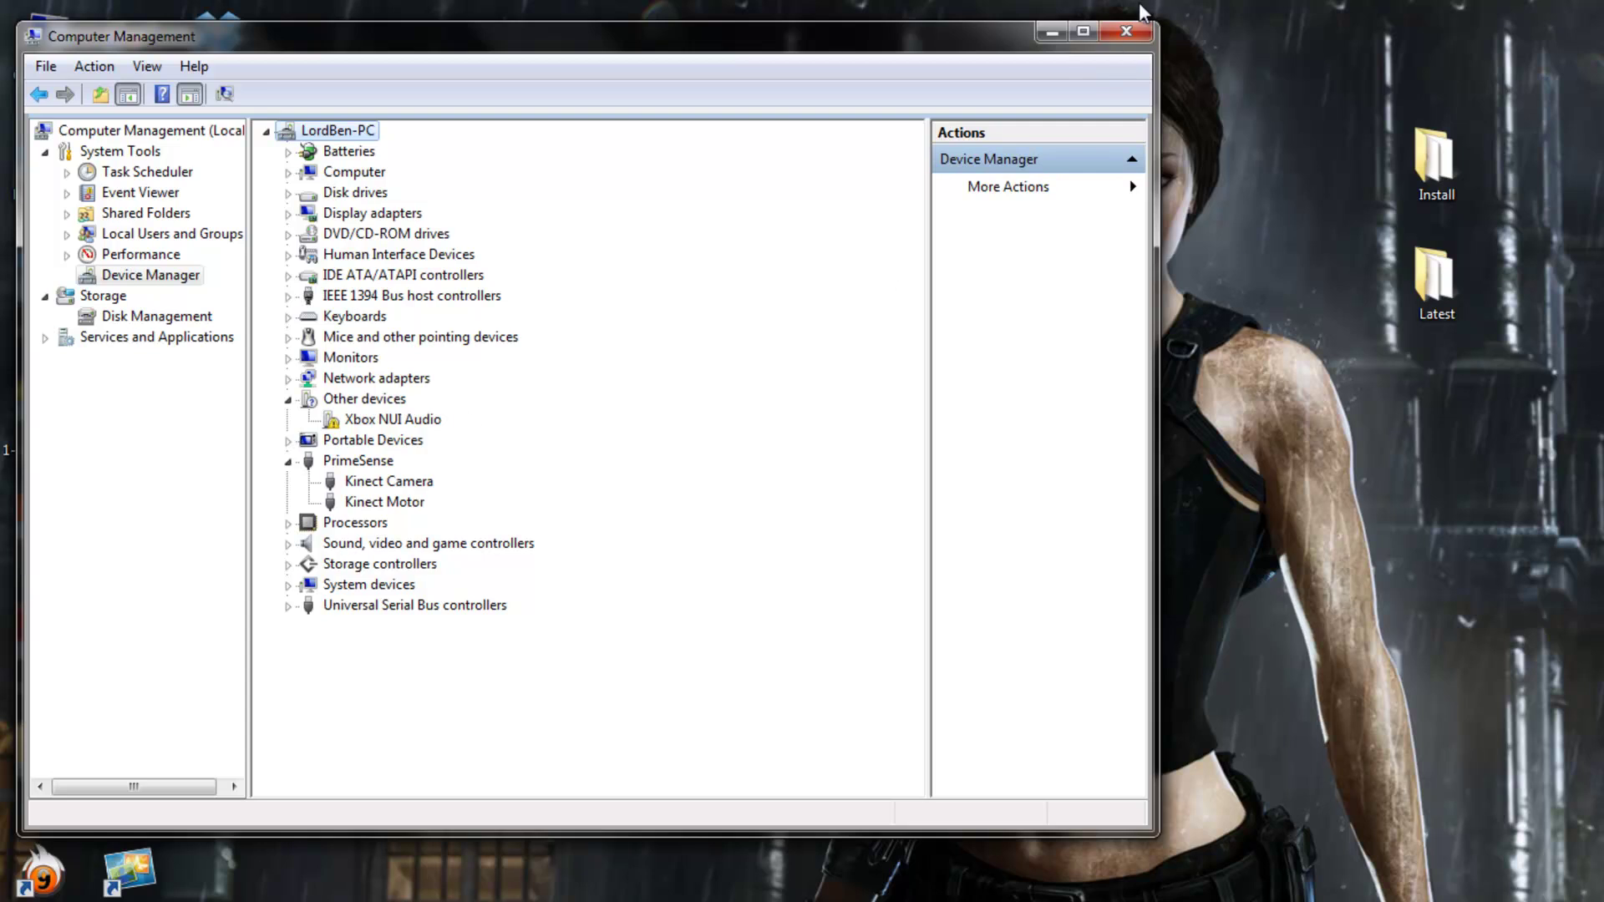
{"action": "left_click", "coordinate": [1126, 33]}
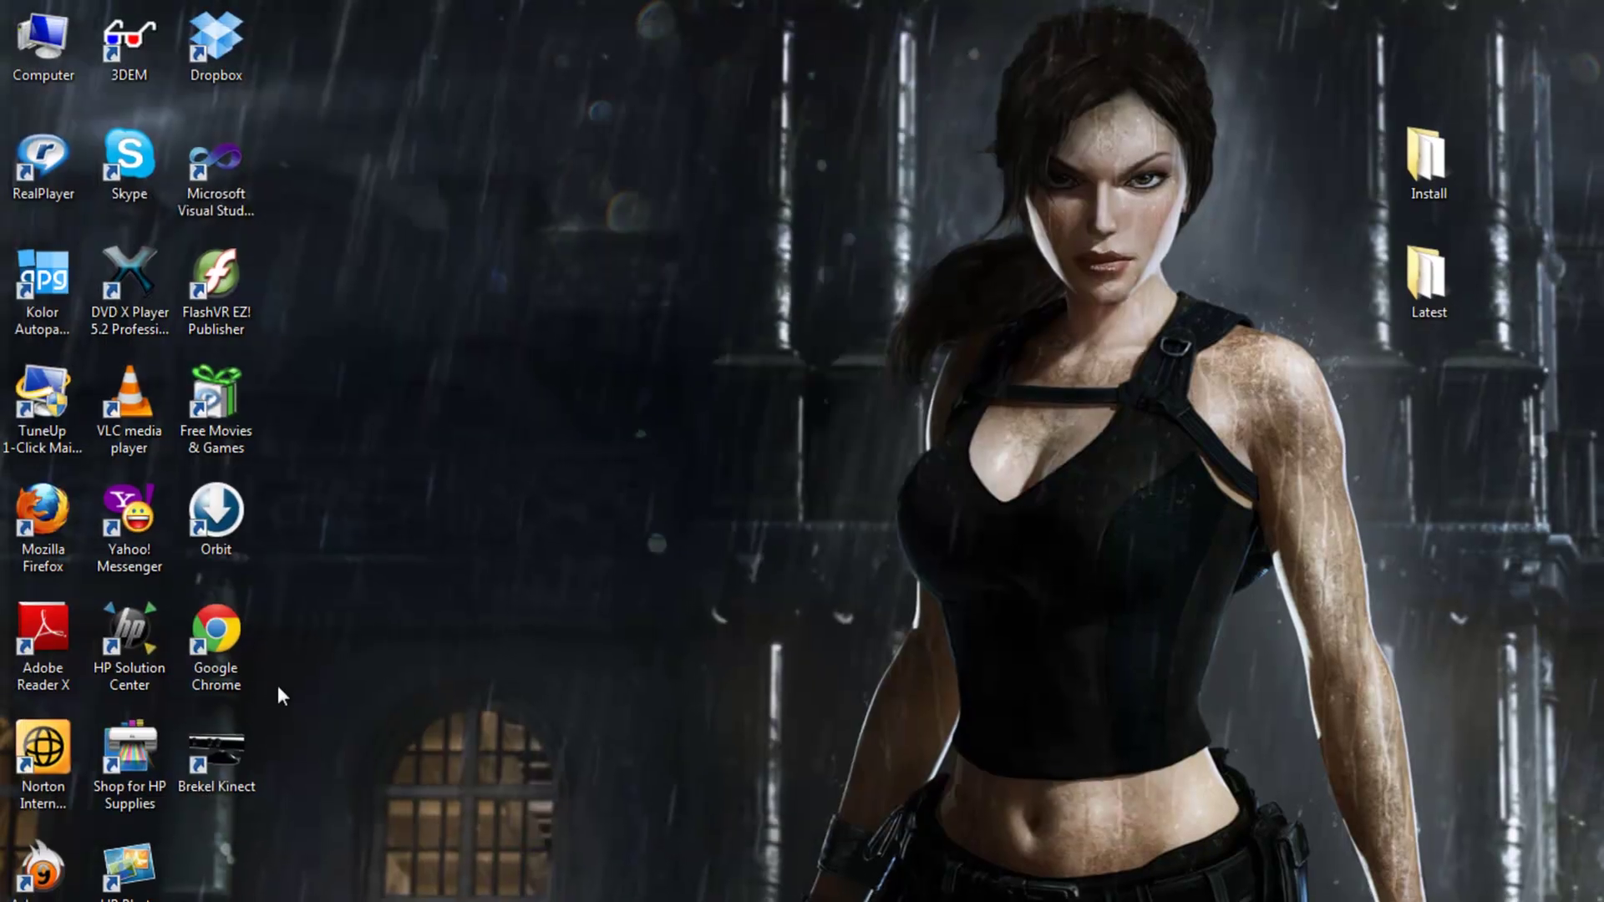
Step: Launch Brekel Kinect and raise the sensor's tilt to about 53 to test the live capture view
{"action": "double_click", "coordinate": [213, 747]}
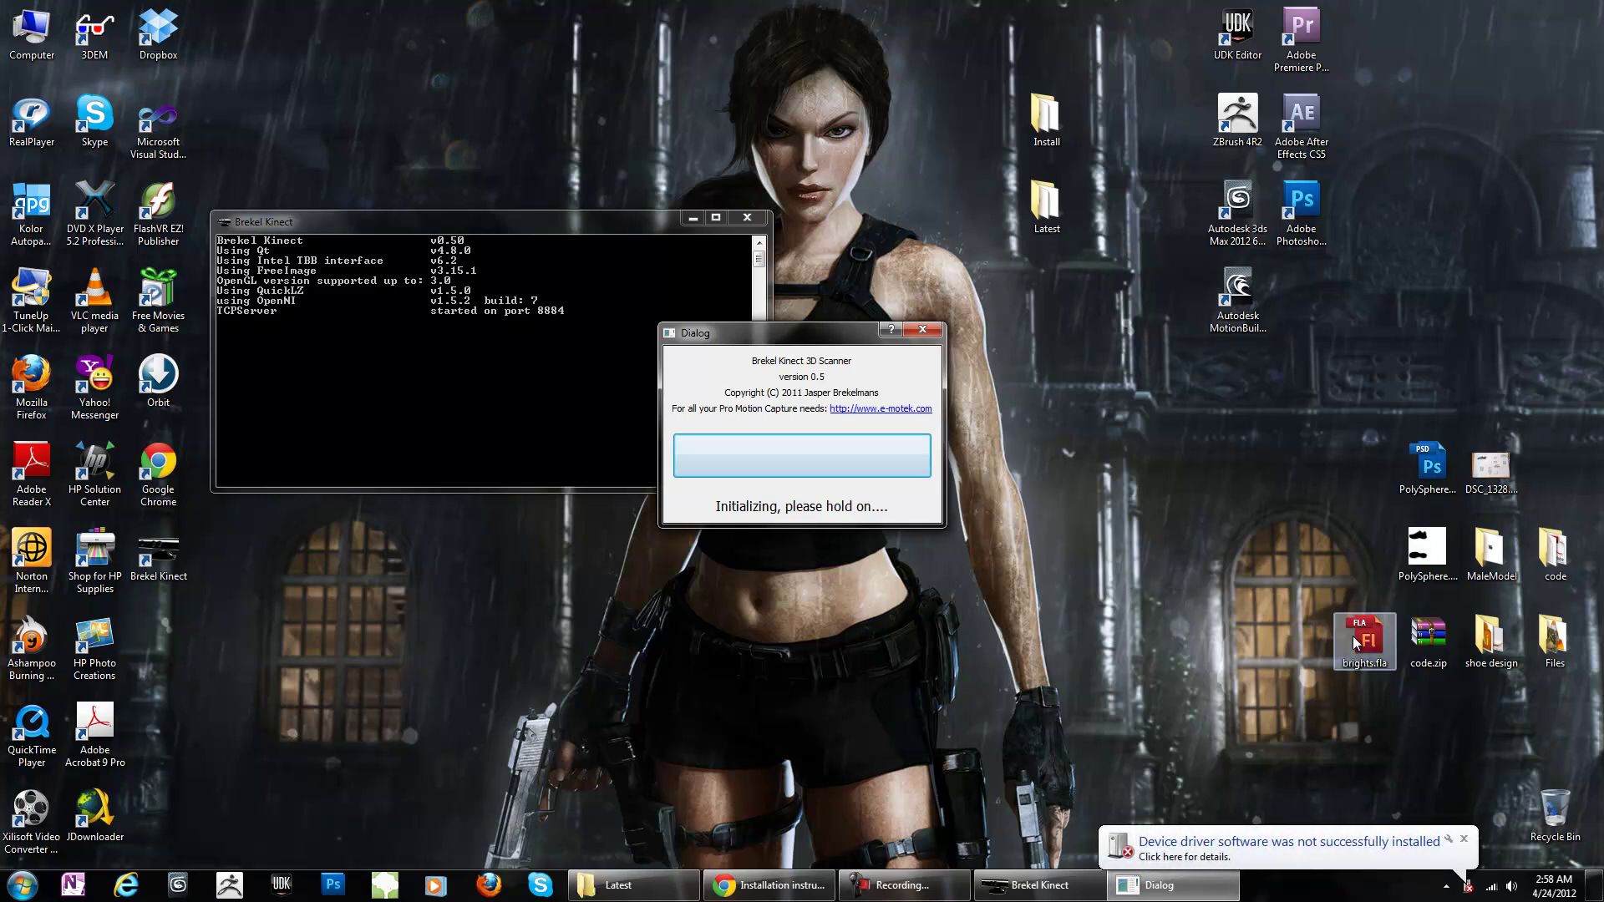
{"action": "left_click", "coordinate": [1463, 838]}
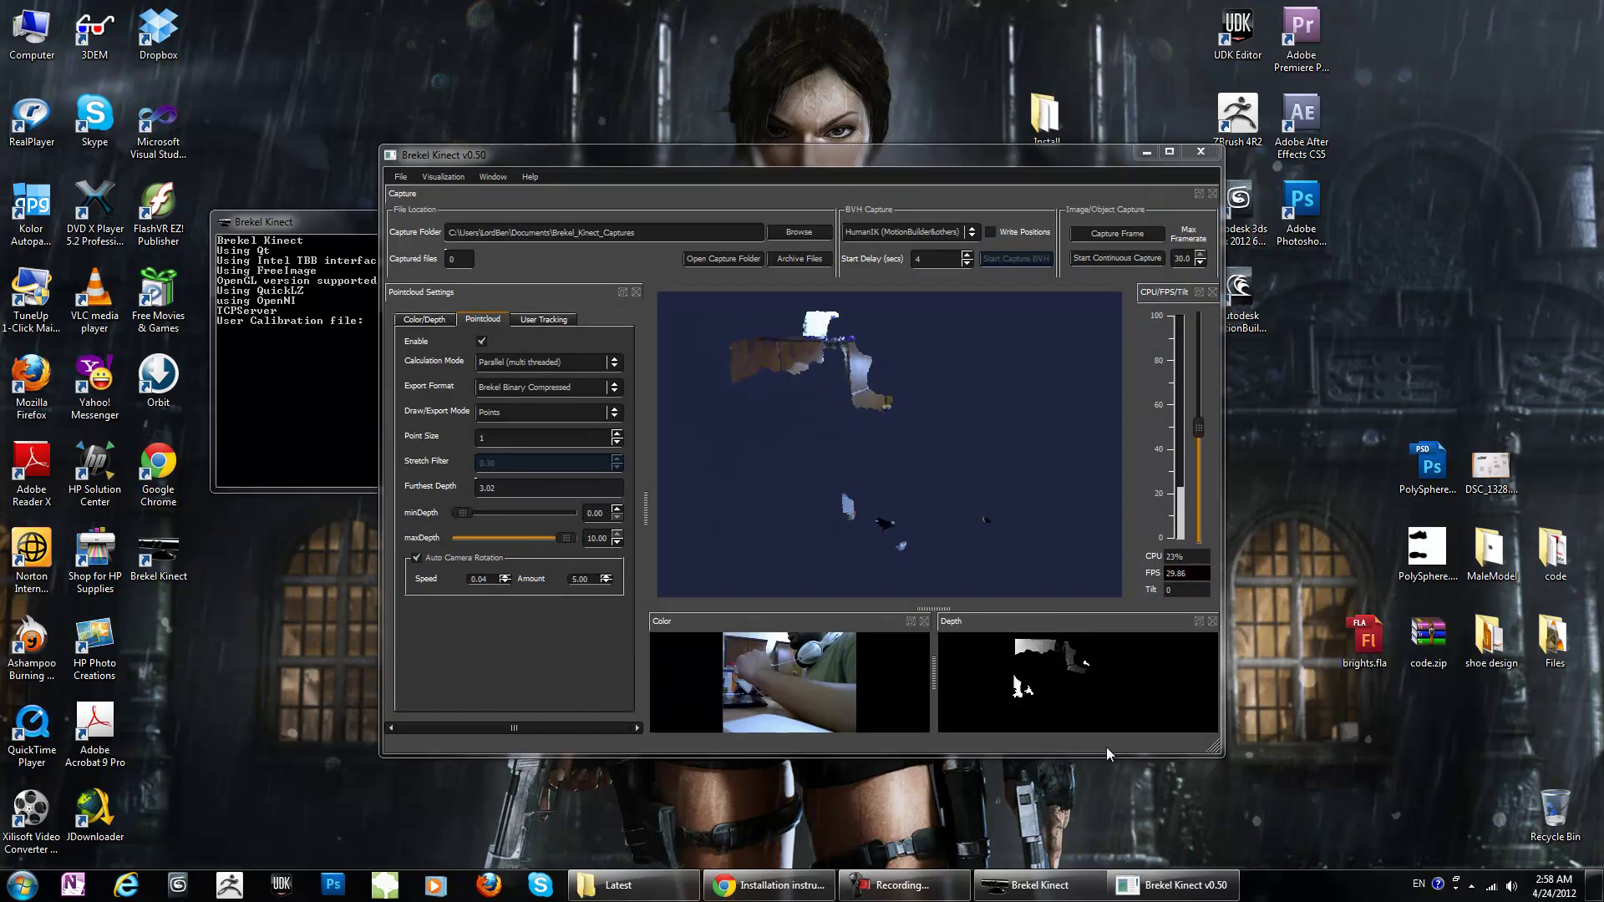
{"action": "left_click_drag", "start_coordinate": [918, 156], "coordinate": [903, 94]}
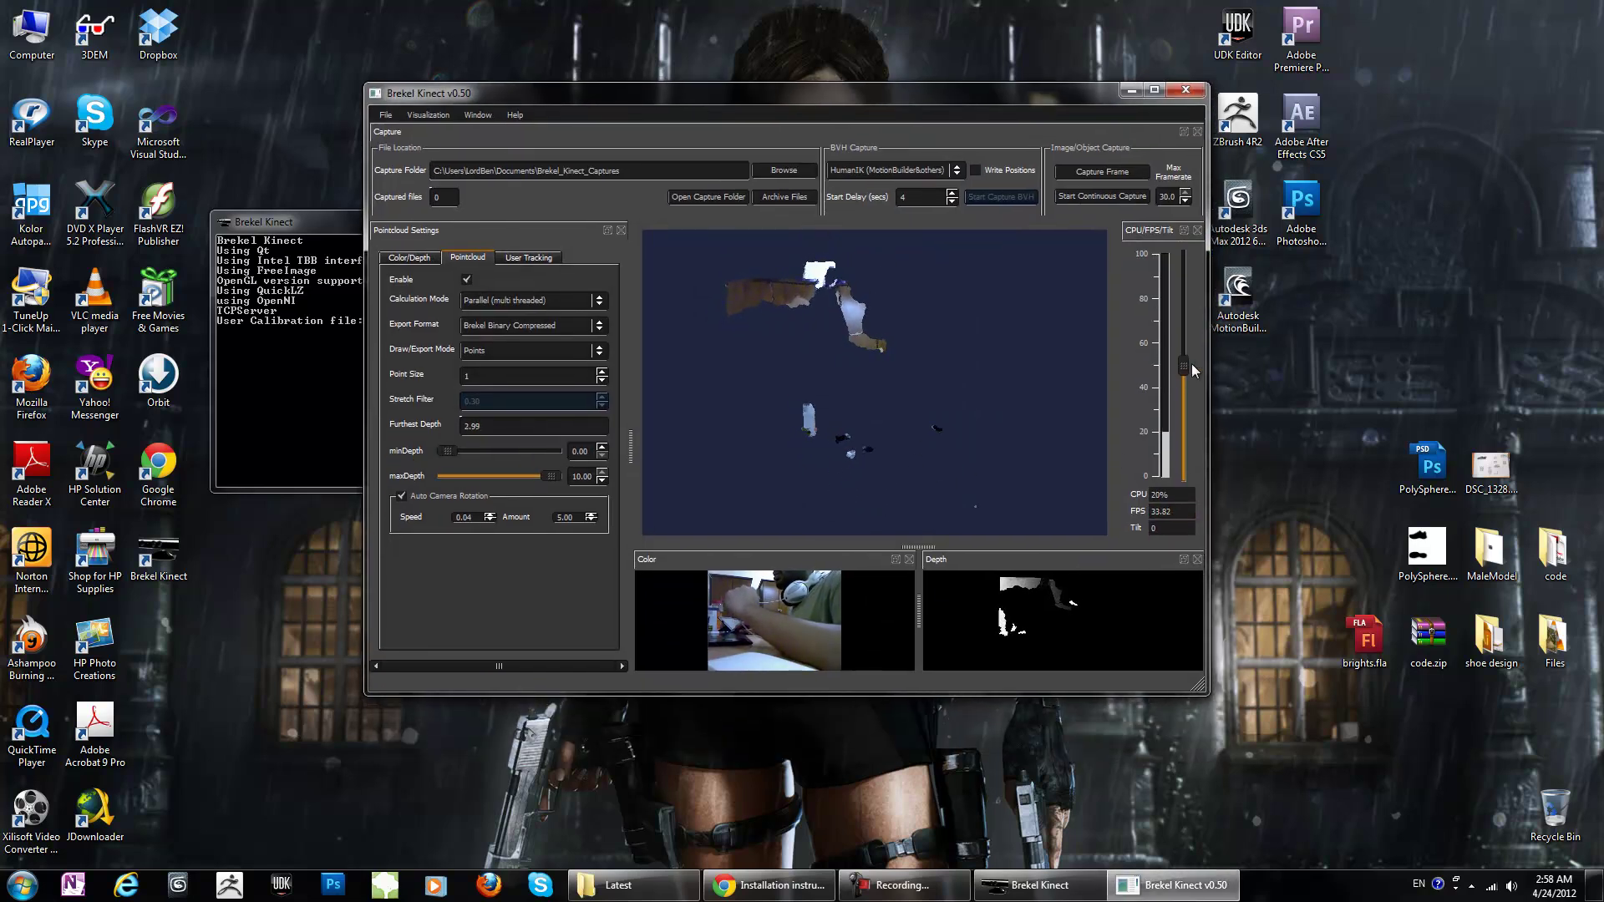
{"action": "left_click_drag", "start_coordinate": [1183, 366], "coordinate": [1178, 302]}
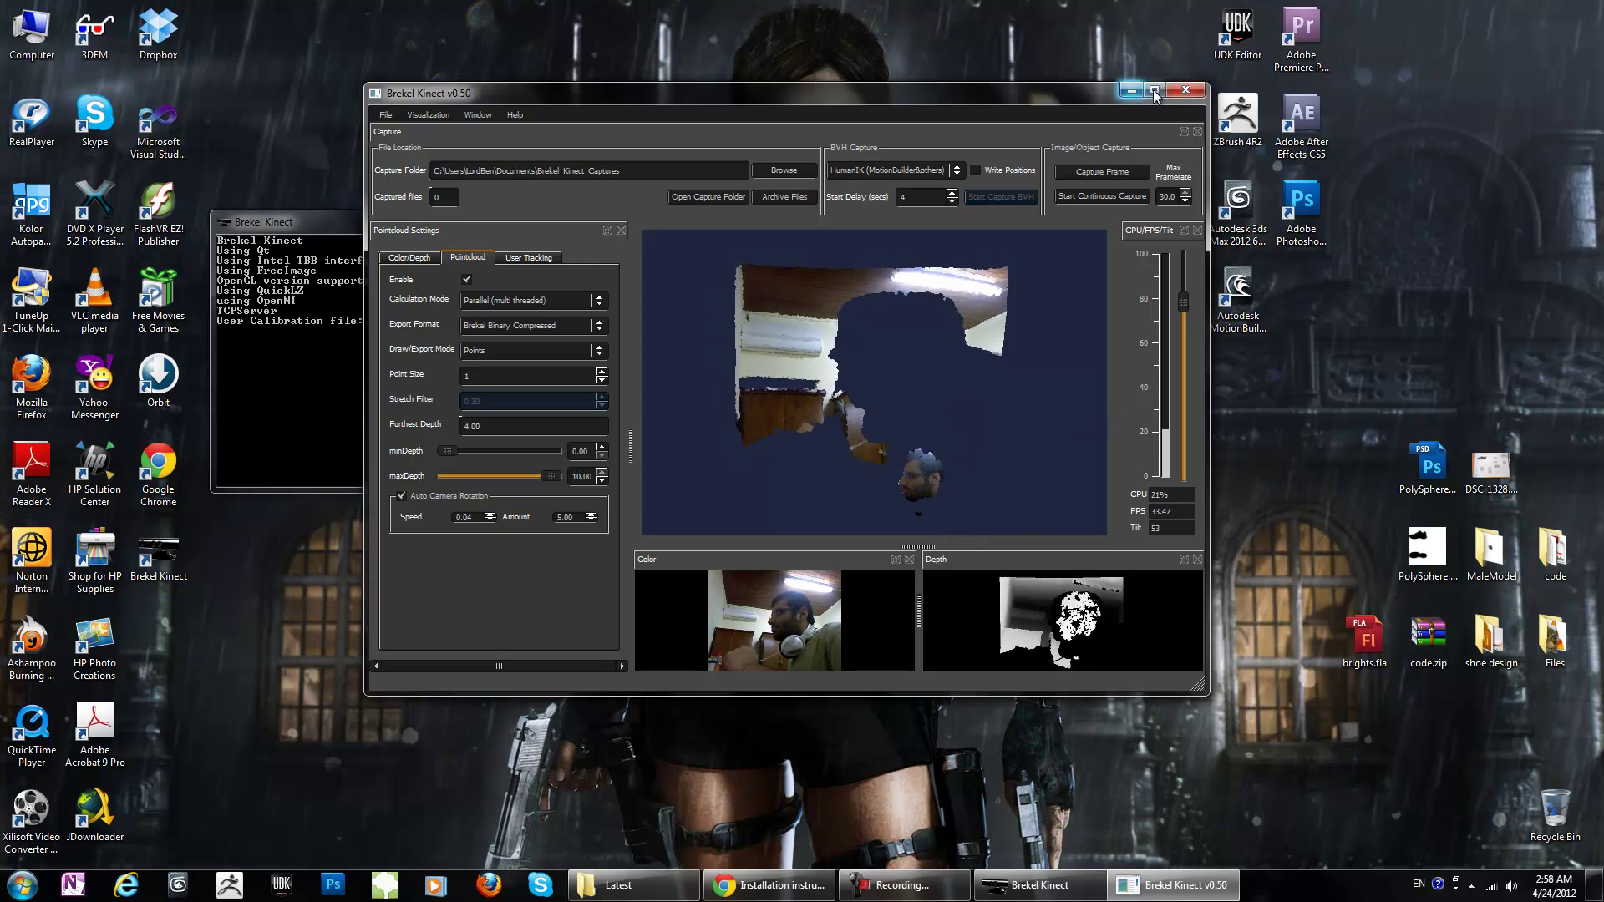
{"action": "left_click", "coordinate": [1185, 89]}
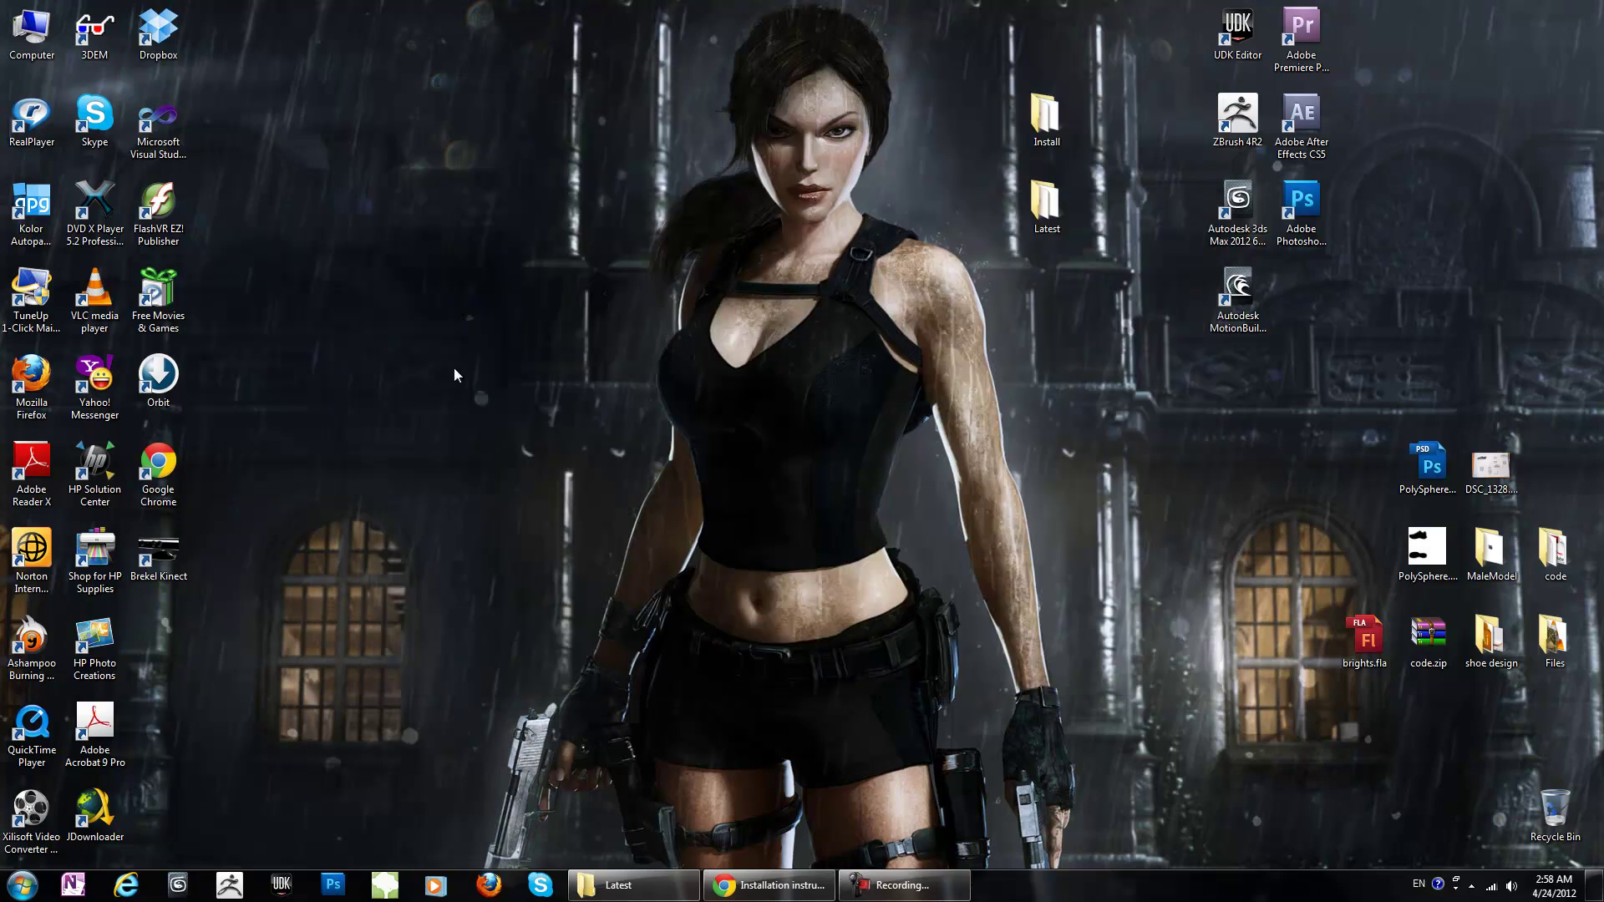
Step: Restore the Latest folder window, shift it clear of the desktop shortcuts, and select the Autodesk MotionBuilder 2012 (64-bit) shortcut
{"action": "left_click", "coordinate": [618, 884]}
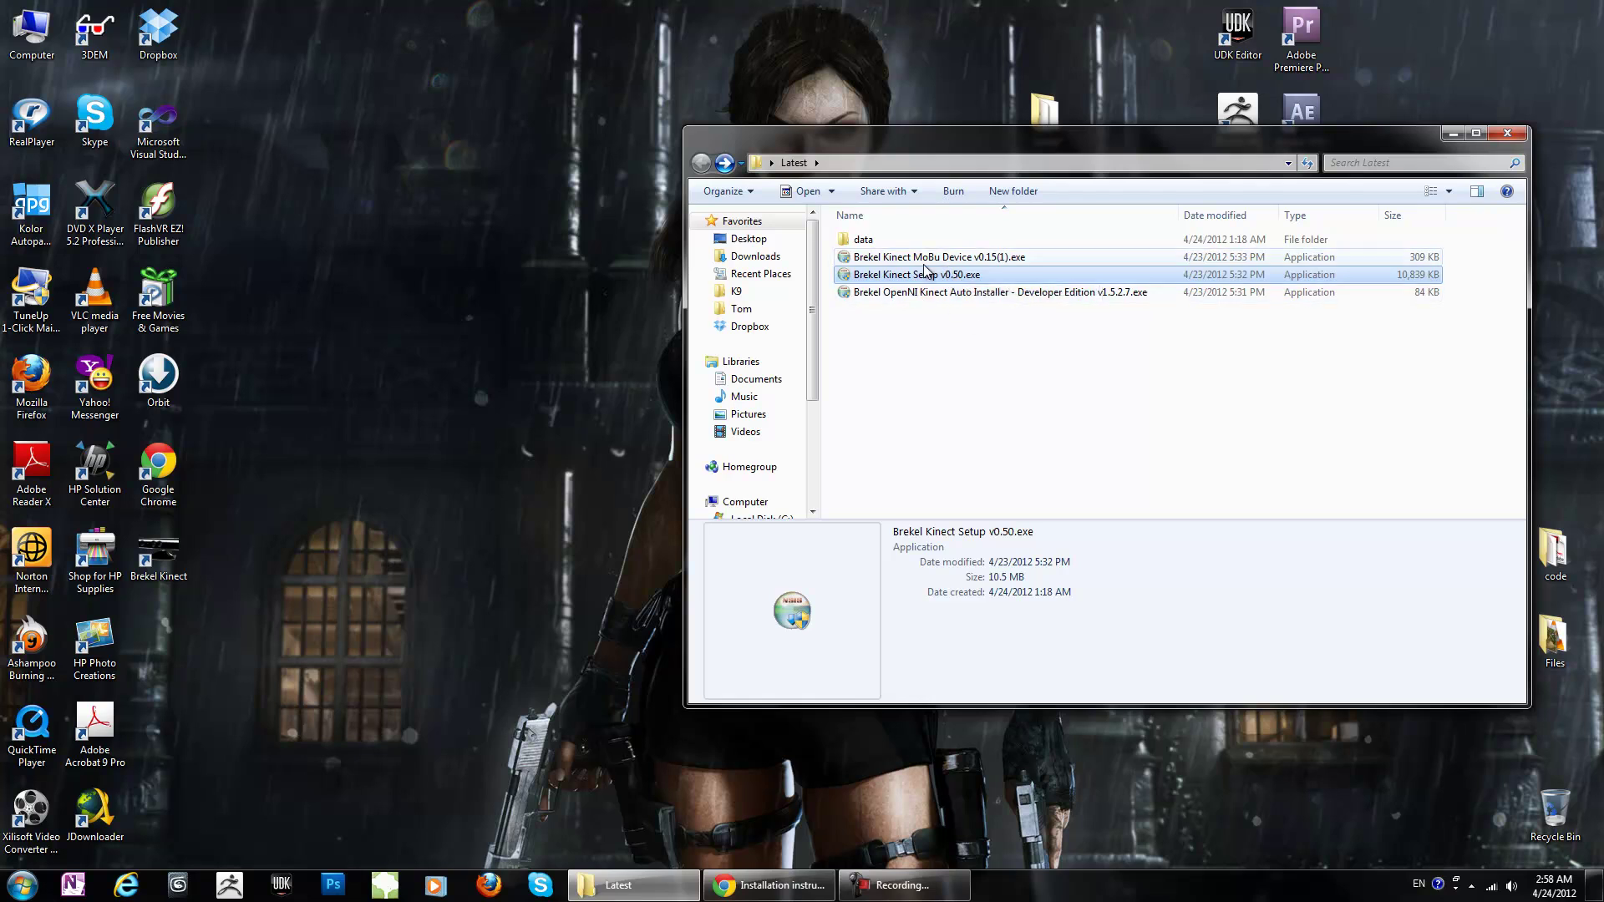
{"action": "left_click_drag", "start_coordinate": [1019, 150], "coordinate": [641, 158]}
{"action": "left_click", "coordinate": [1249, 292]}
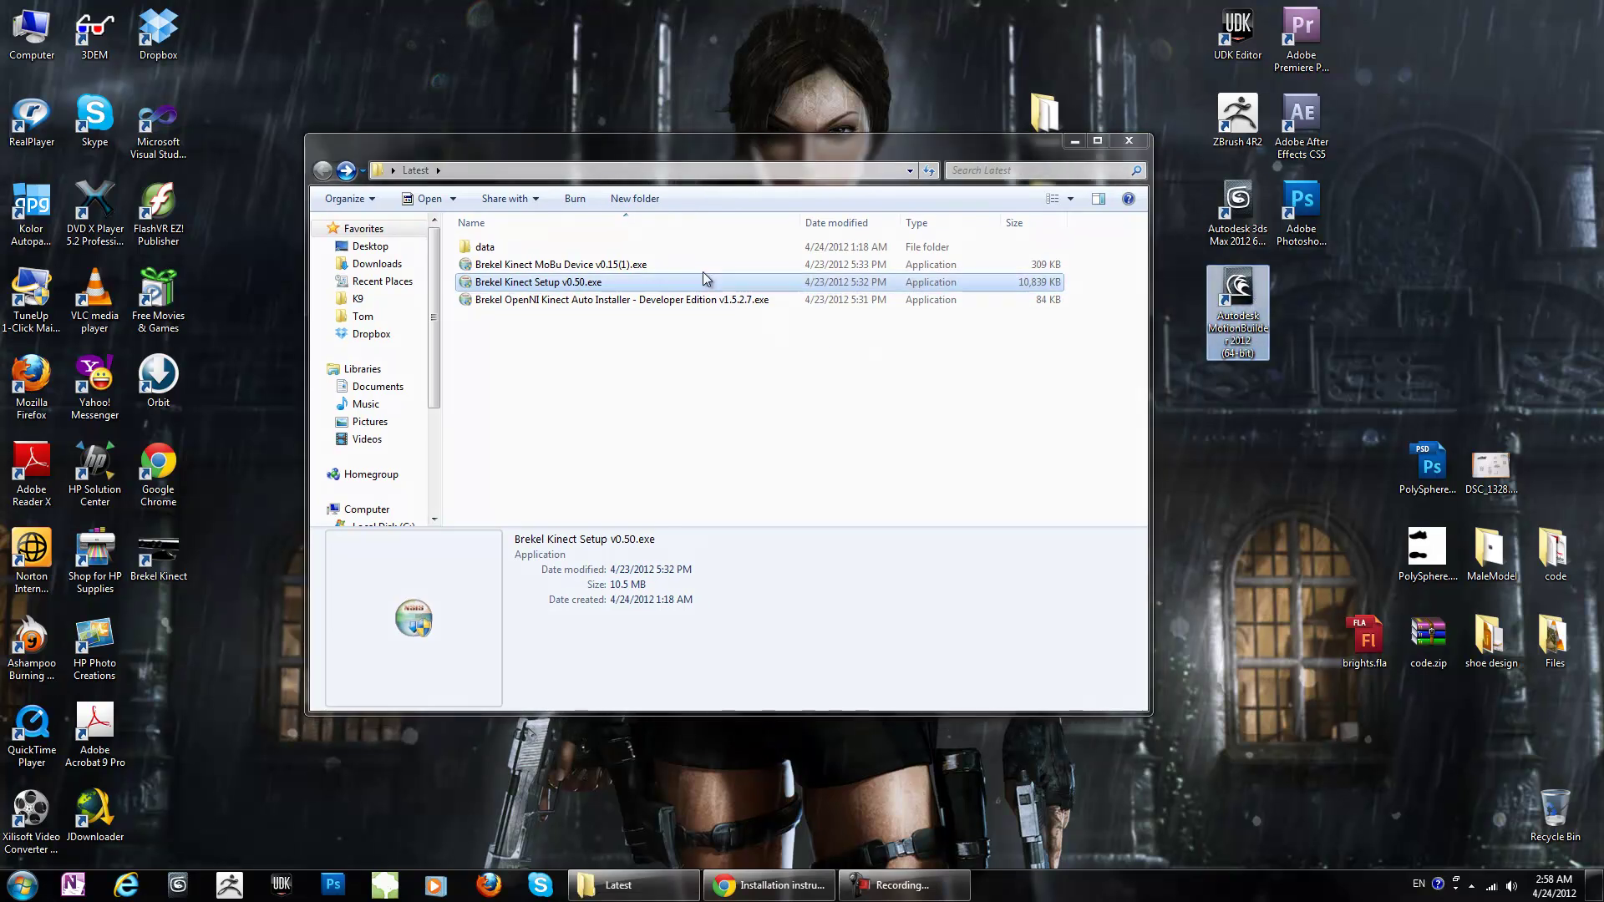
Step: Open the Download page on the Brekel site and examine the MotionBuilder Device Plugin v0.15 downloads
{"action": "left_click", "coordinate": [768, 885]}
{"action": "scroll", "coordinate": [754, 468], "scroll_direction": "up", "scroll_amount": 2}
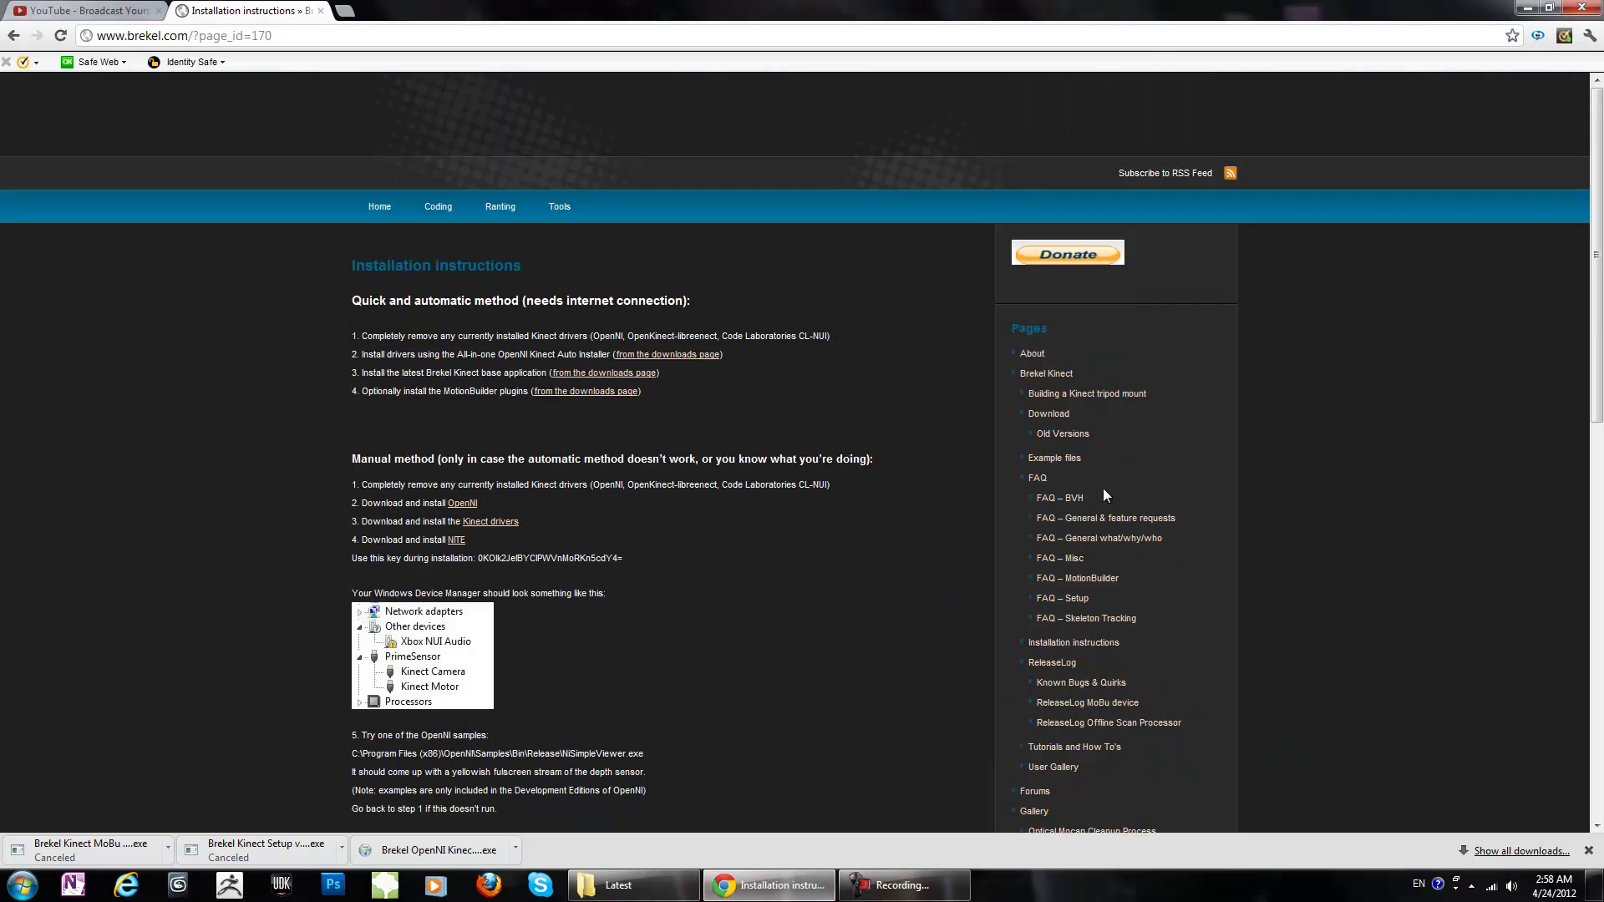
{"action": "left_click", "coordinate": [1057, 415]}
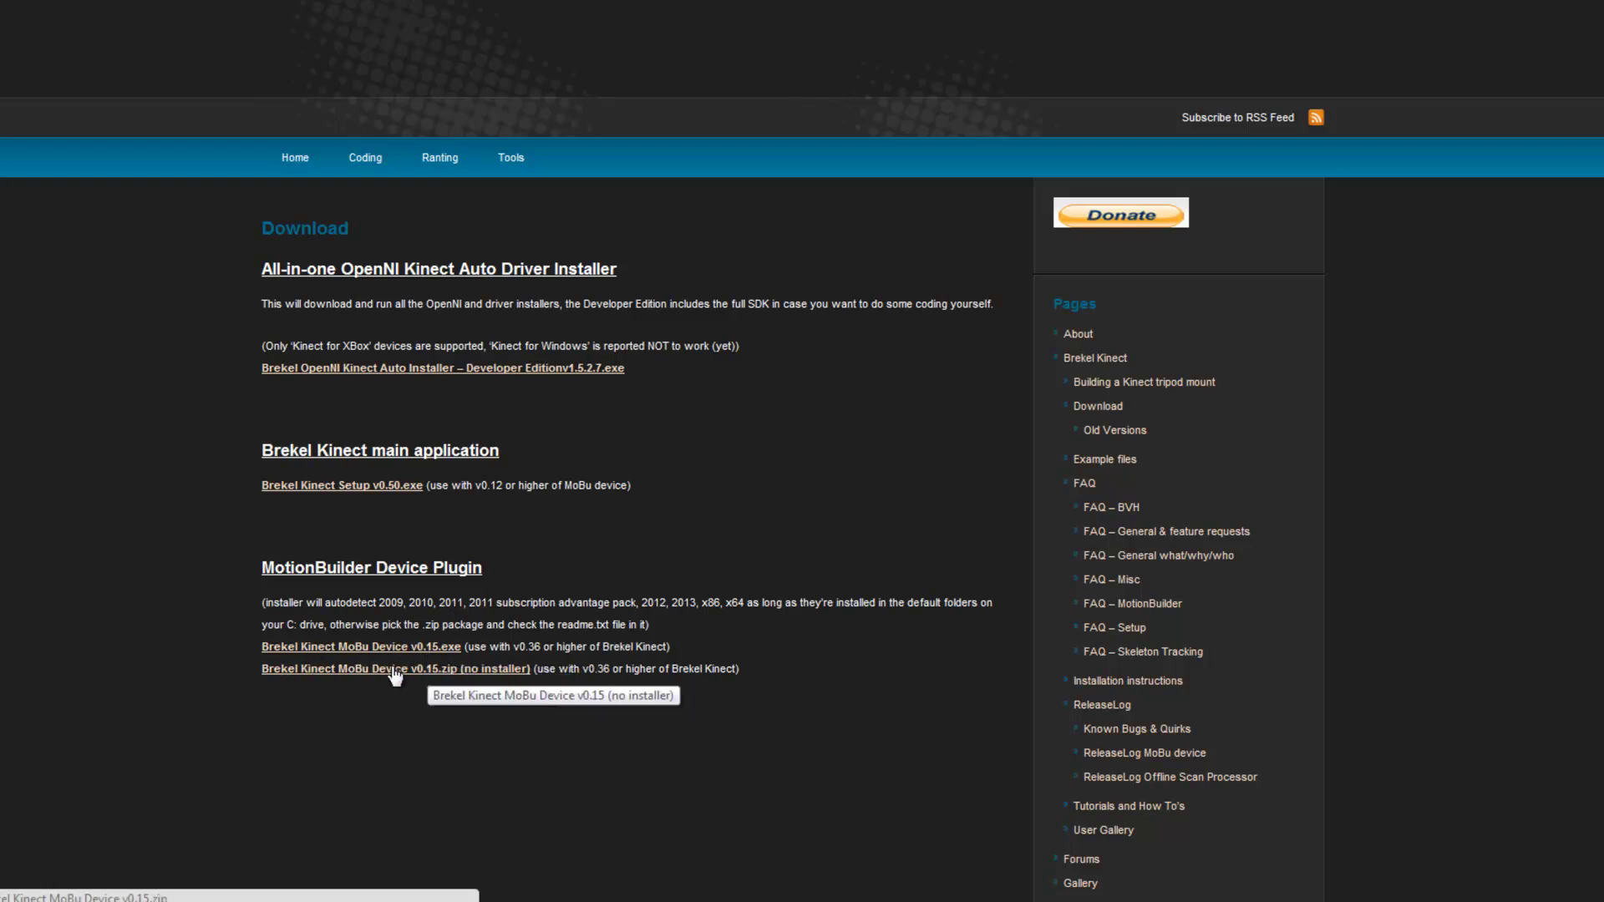
{"action": "left_click", "coordinate": [458, 668]}
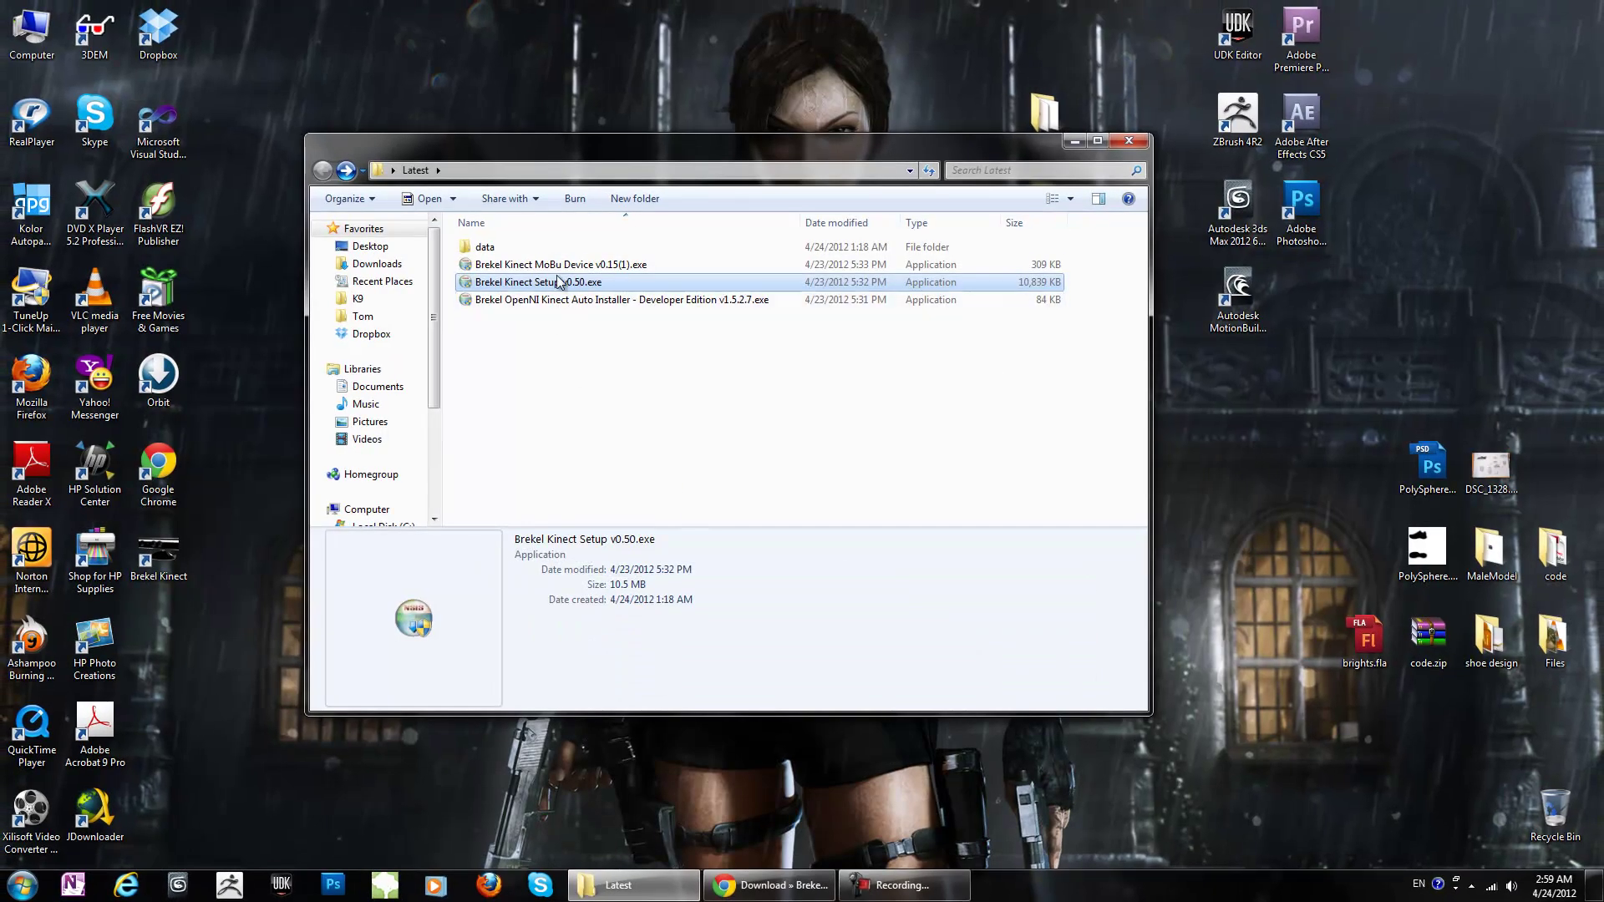
Step: Run the Brekel Kinect MoBu Device v0.15 installer as administrator and install the 2012 x64 and Uninstaller components
{"action": "left_click", "coordinate": [562, 266]}
{"action": "right_click", "coordinate": [562, 266]}
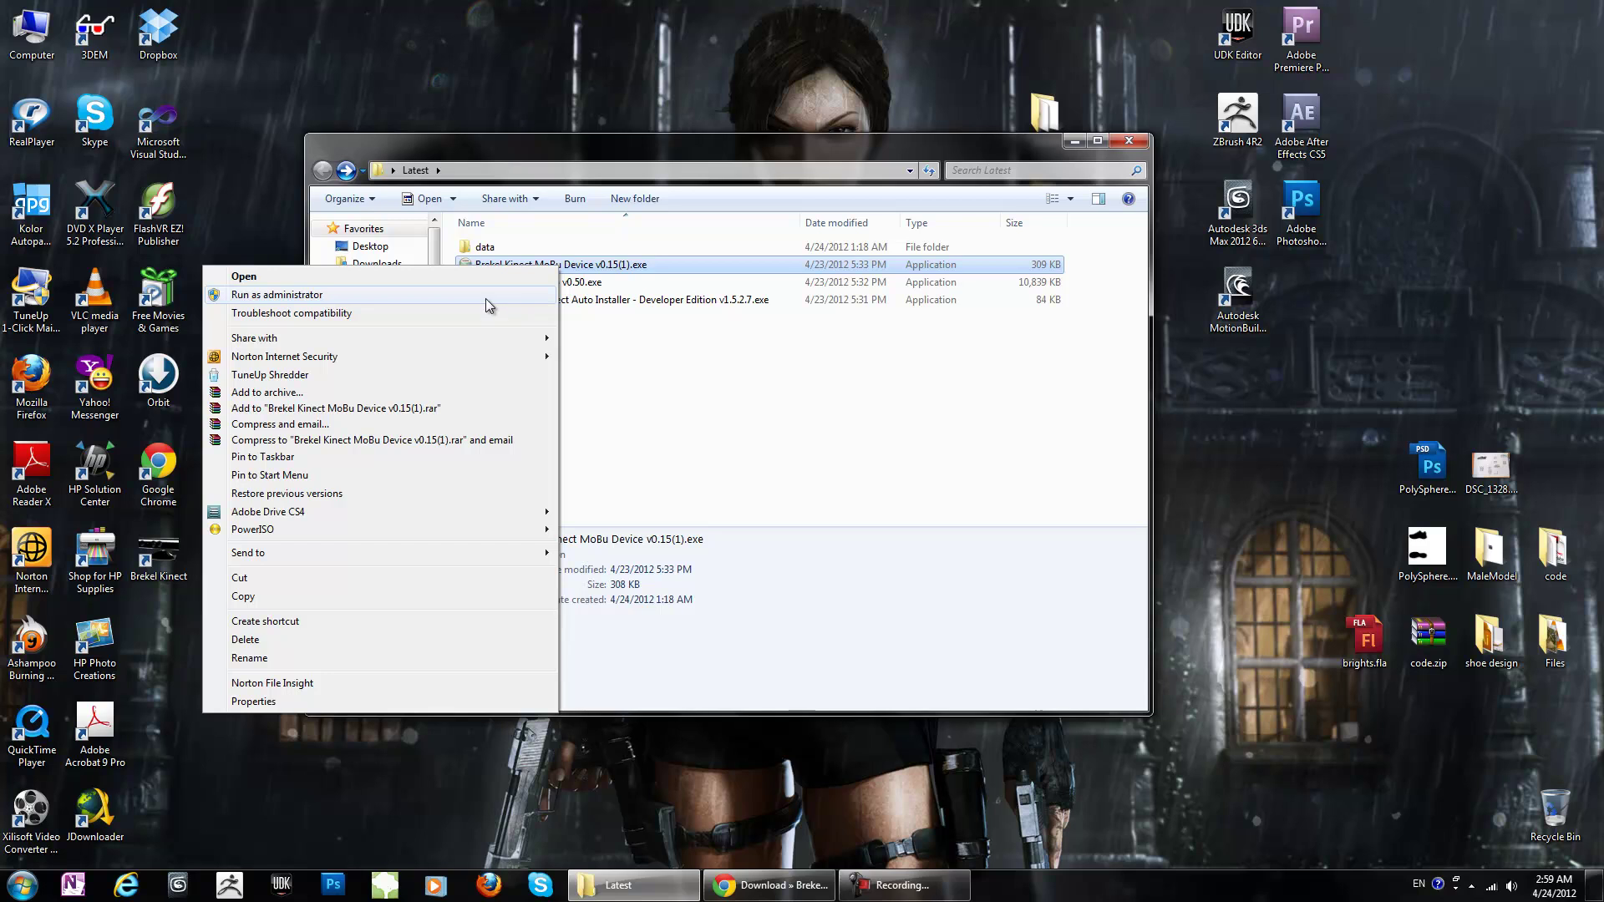
{"action": "left_click", "coordinate": [475, 281]}
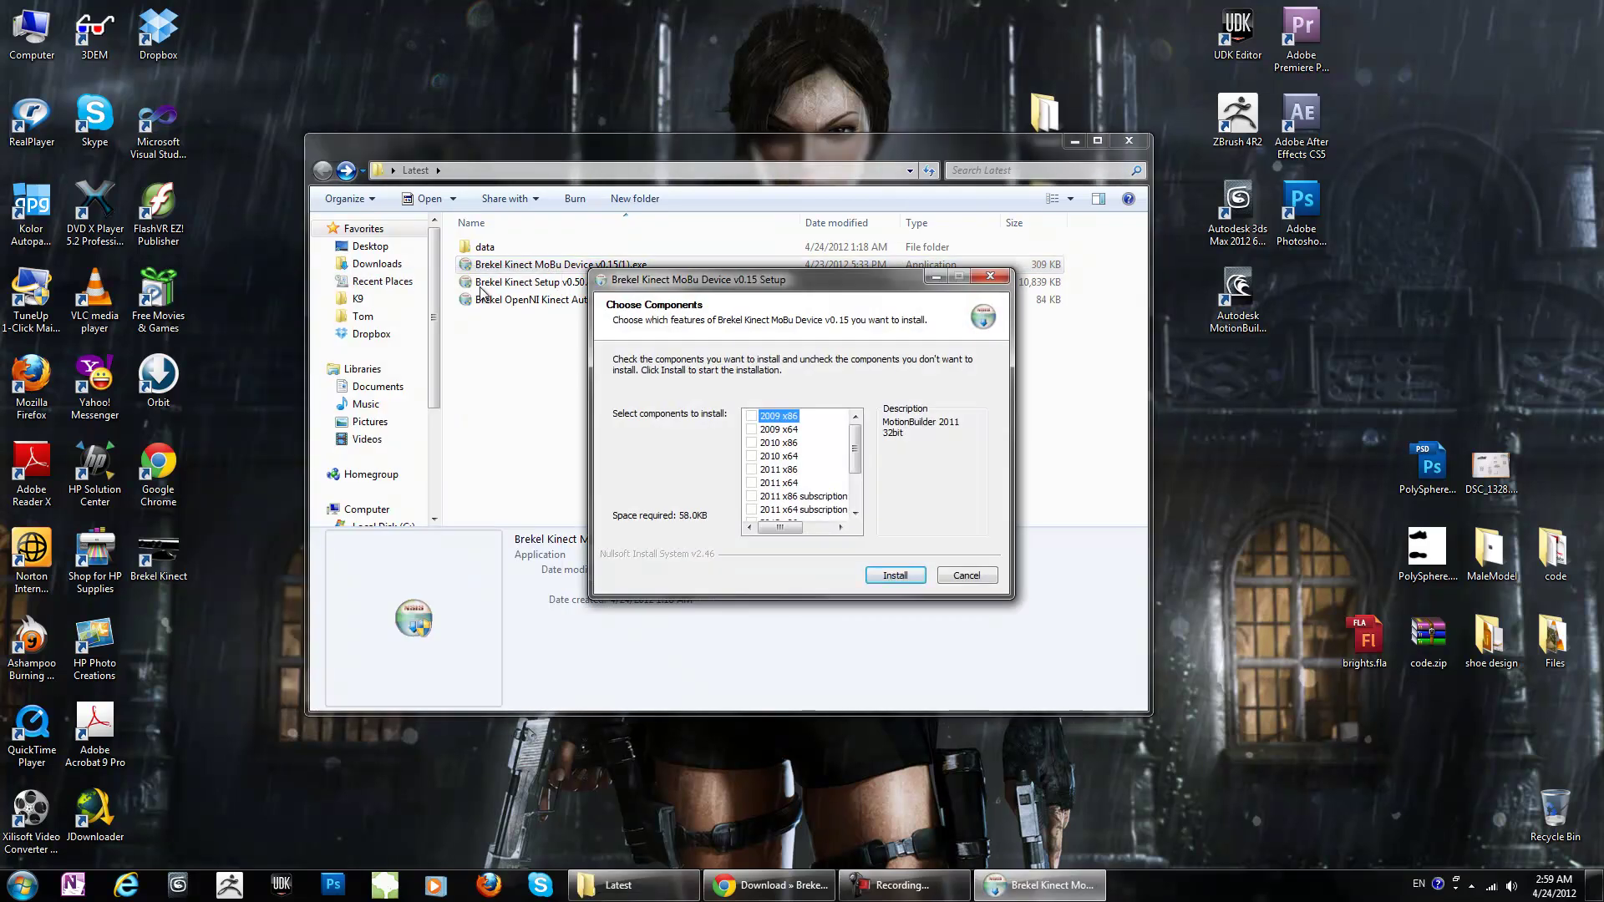
{"action": "left_click_drag", "start_coordinate": [858, 446], "coordinate": [858, 473]}
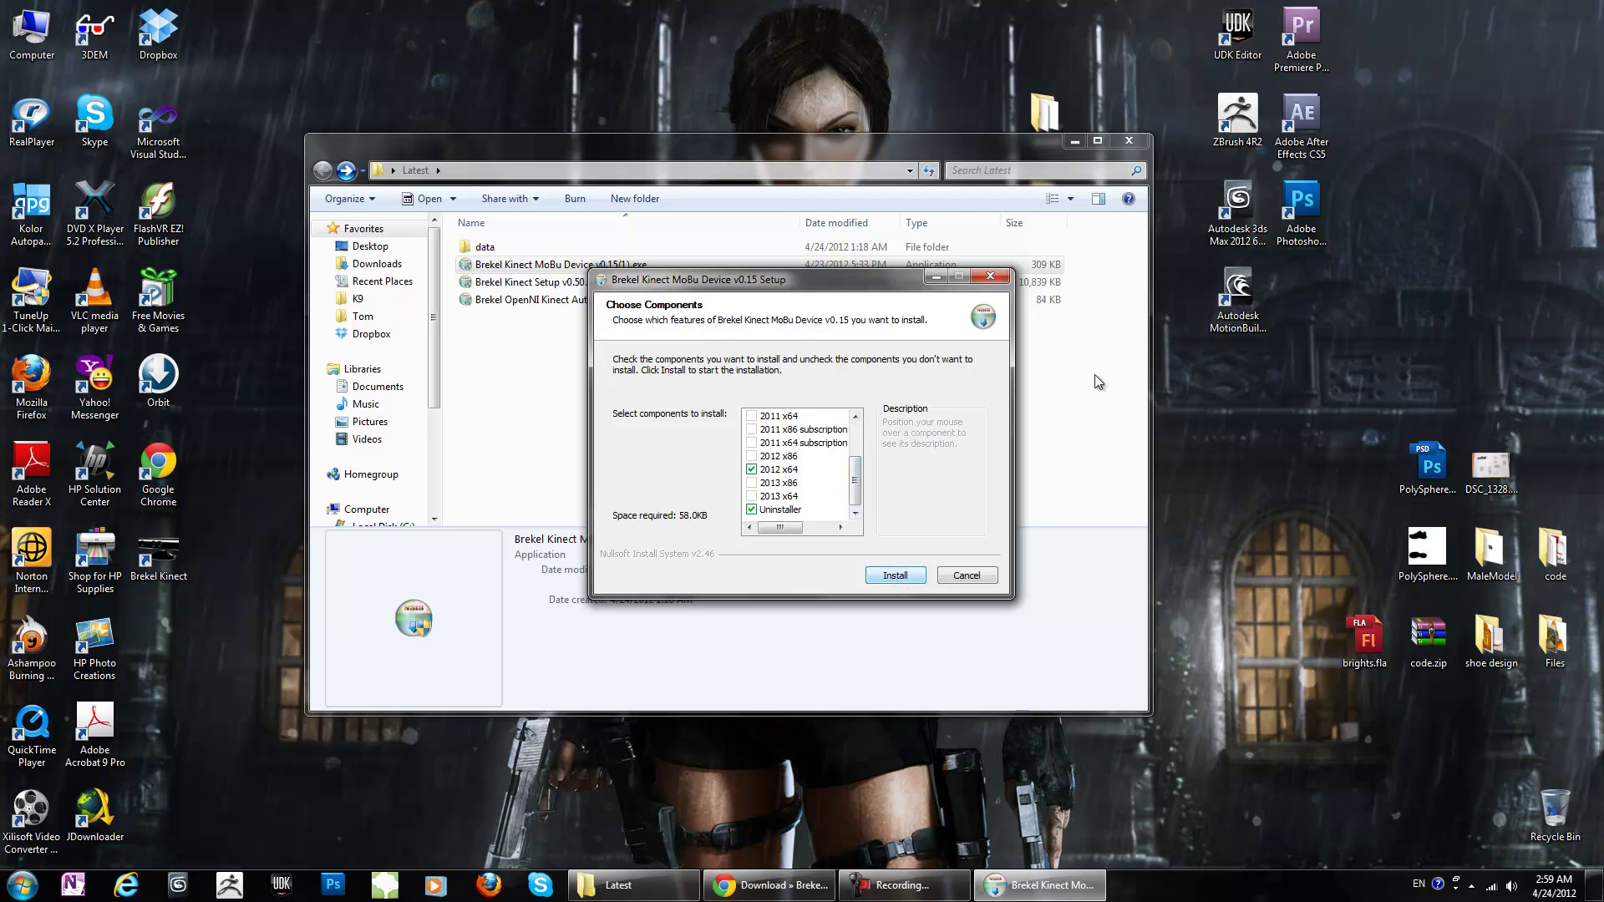
{"action": "left_click", "coordinate": [1258, 331]}
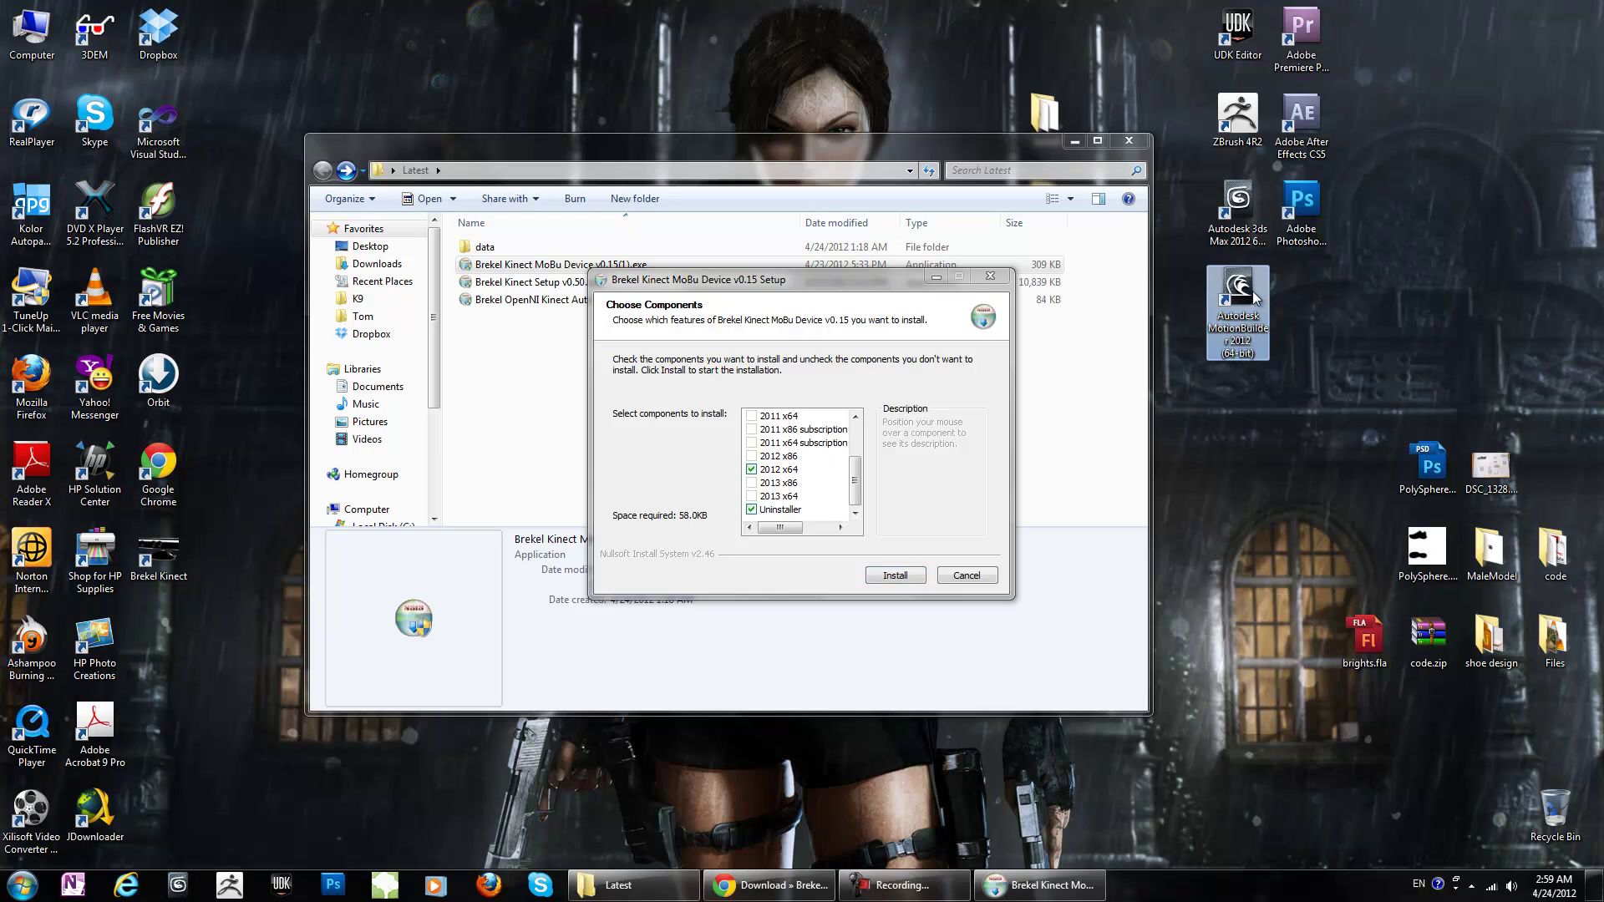
{"action": "left_click", "coordinate": [902, 576]}
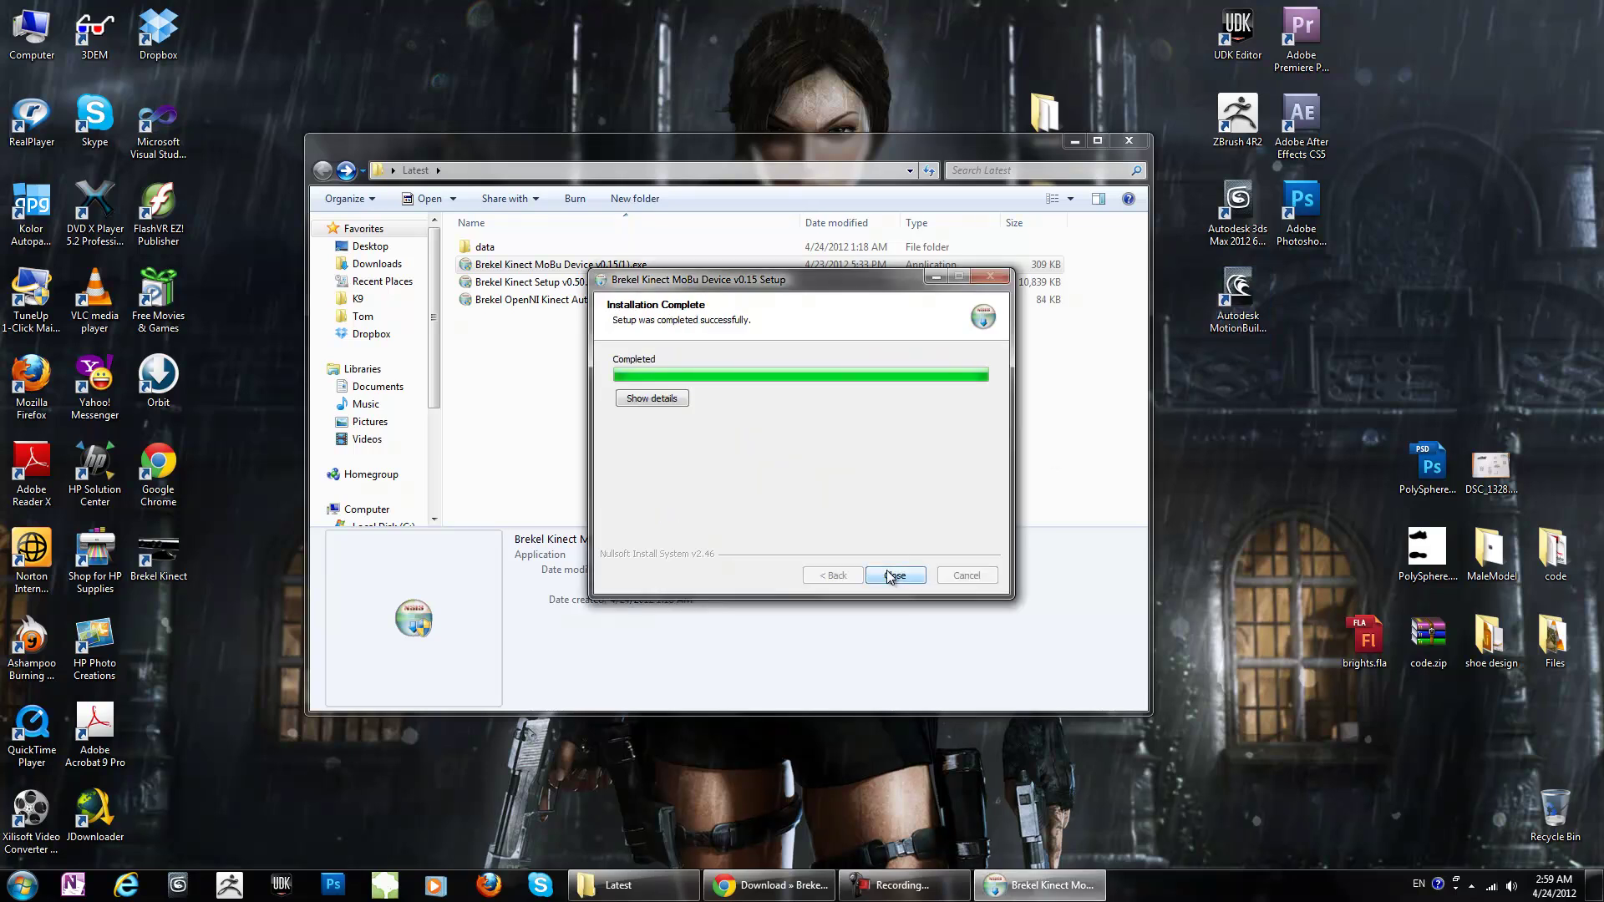
{"action": "left_click", "coordinate": [901, 576]}
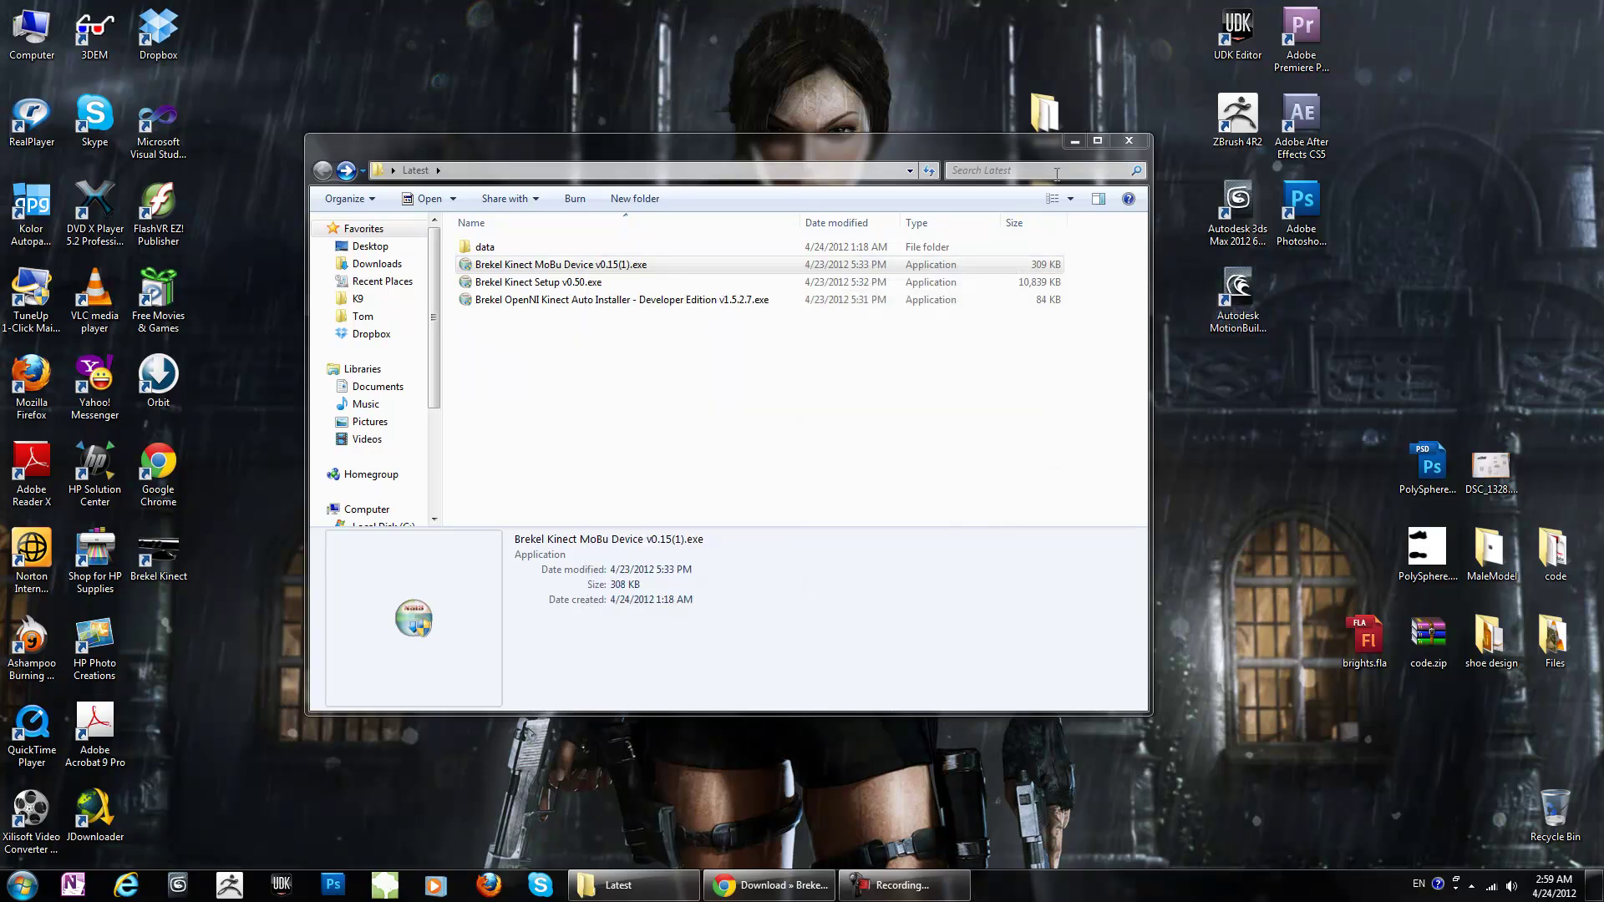
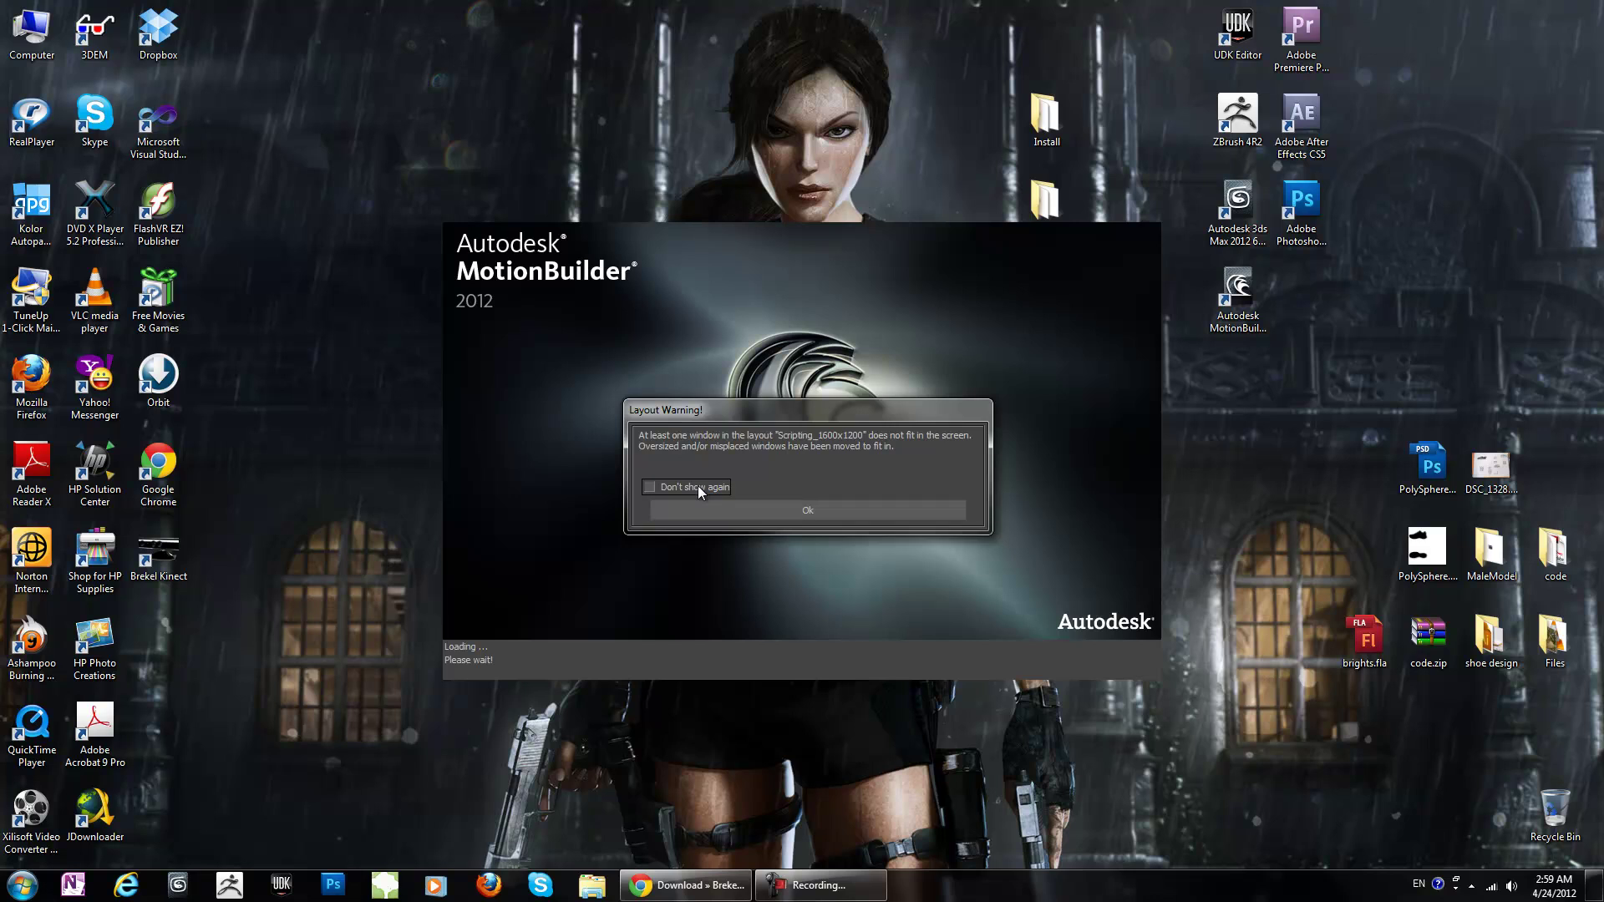
Step: Dismiss MotionBuilder's startup layout warning and Learning Movies window, and decline the Autodesk Customer Involvement Program
{"action": "left_click", "coordinate": [713, 508]}
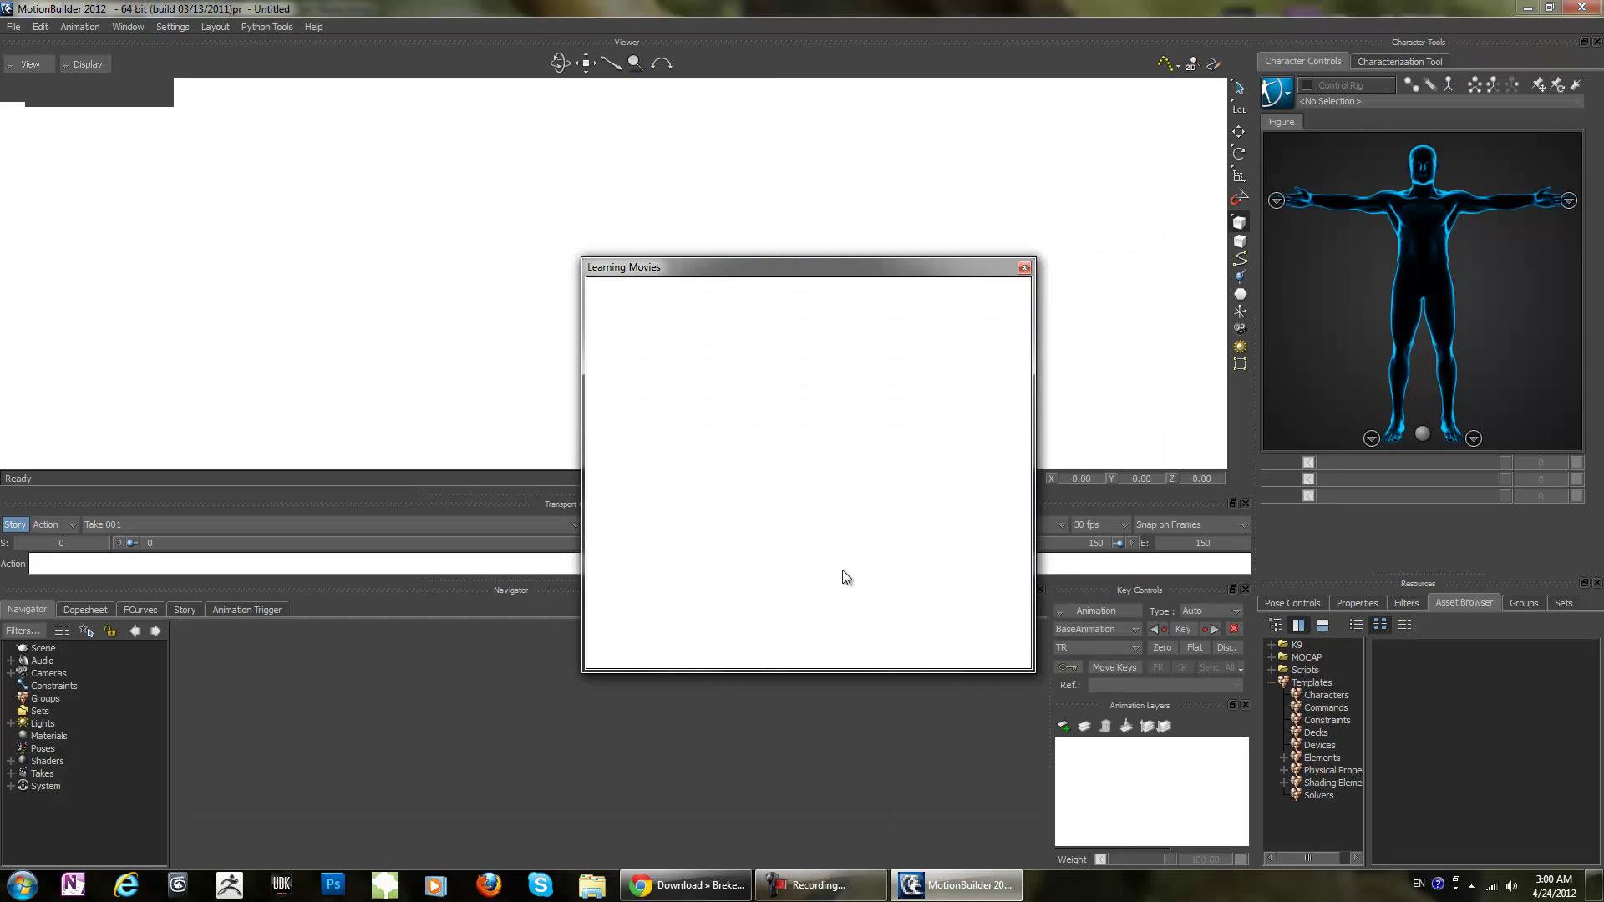
{"action": "left_click", "coordinate": [1024, 267]}
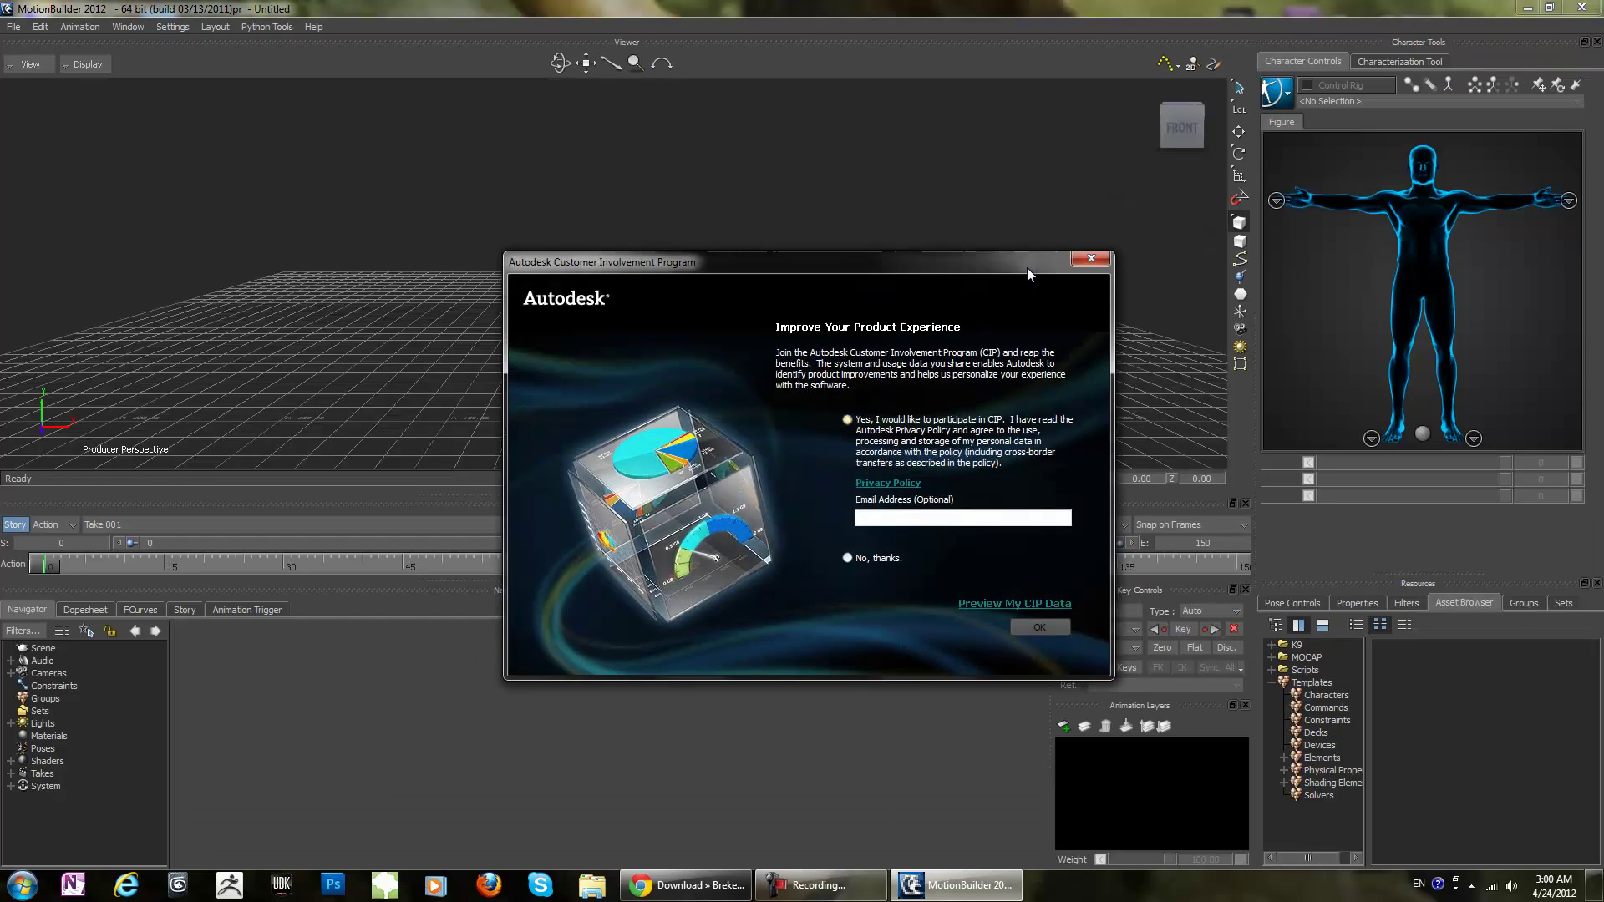
{"action": "left_click", "coordinate": [848, 558]}
{"action": "left_click", "coordinate": [1041, 628]}
{"action": "left_click", "coordinate": [1024, 267]}
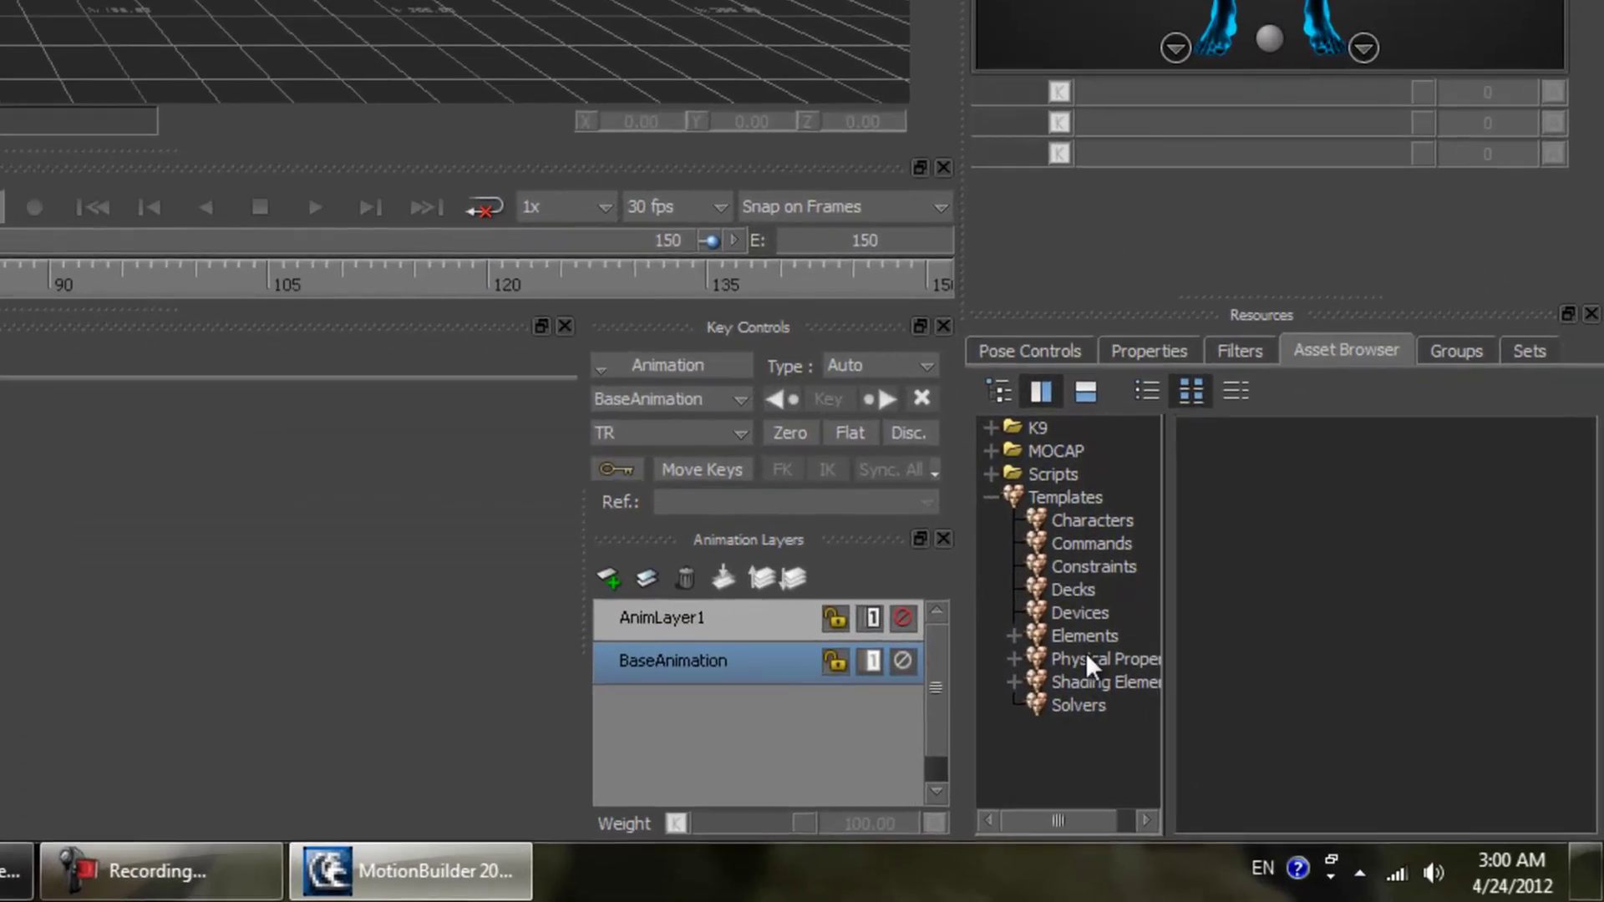
Step: Add the Brekel Kinect Device from the Devices templates to the MotionBuilder scene
{"action": "left_click", "coordinate": [1121, 637]}
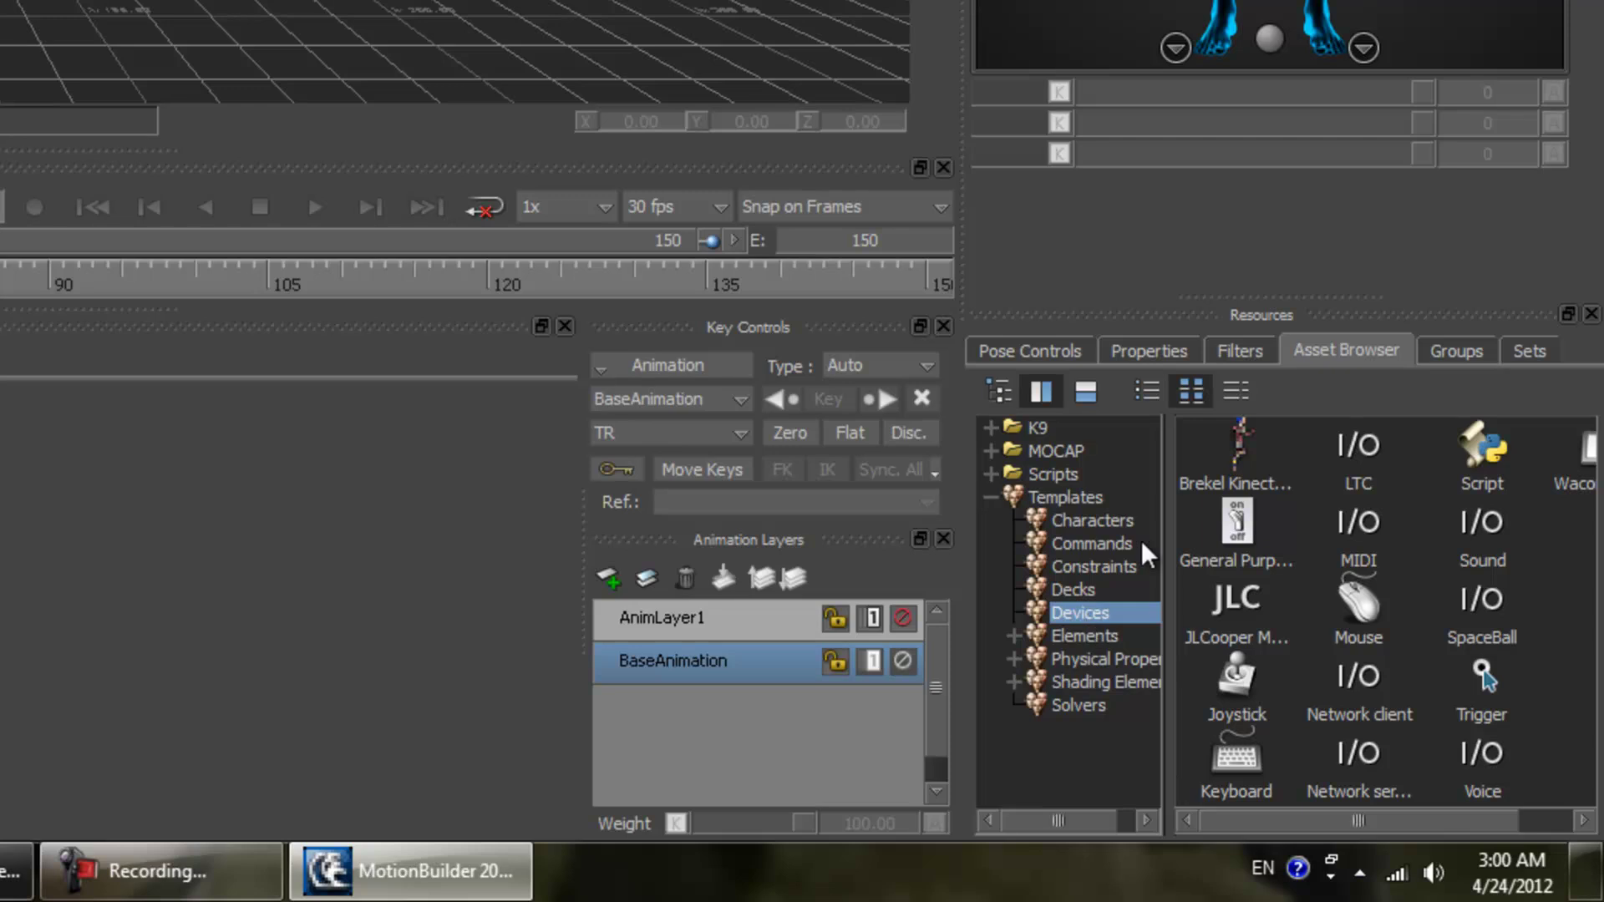
{"action": "left_click", "coordinate": [1241, 437]}
{"action": "left_click_drag", "start_coordinate": [1240, 433], "coordinate": [0, 0]}
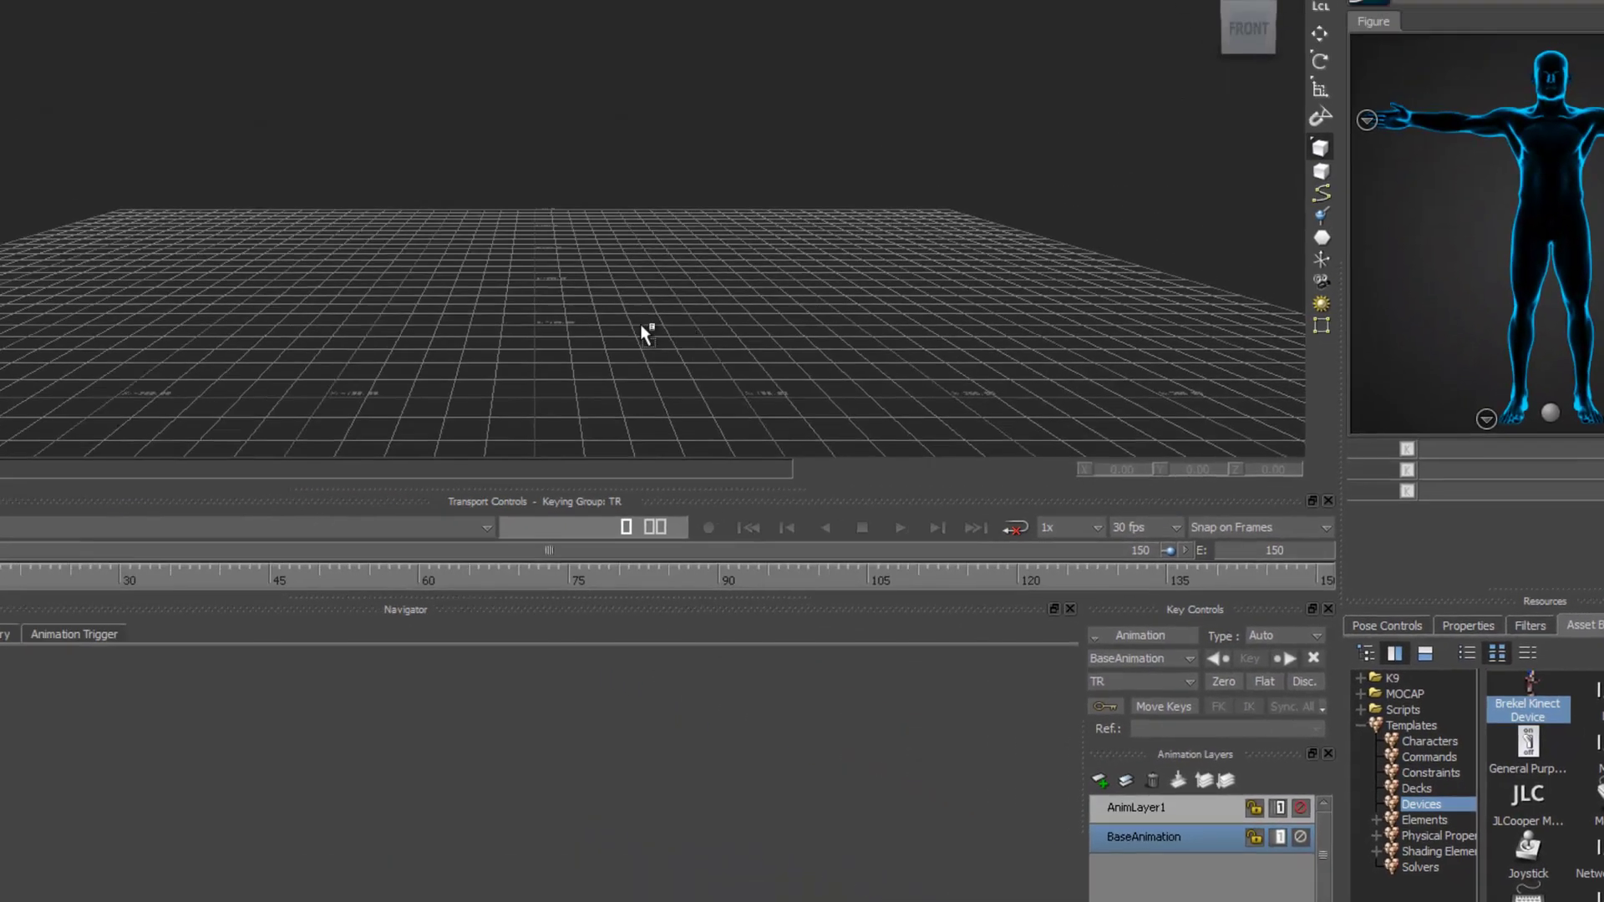
{"action": "left_click_drag", "start_coordinate": [645, 334], "coordinate": [619, 354]}
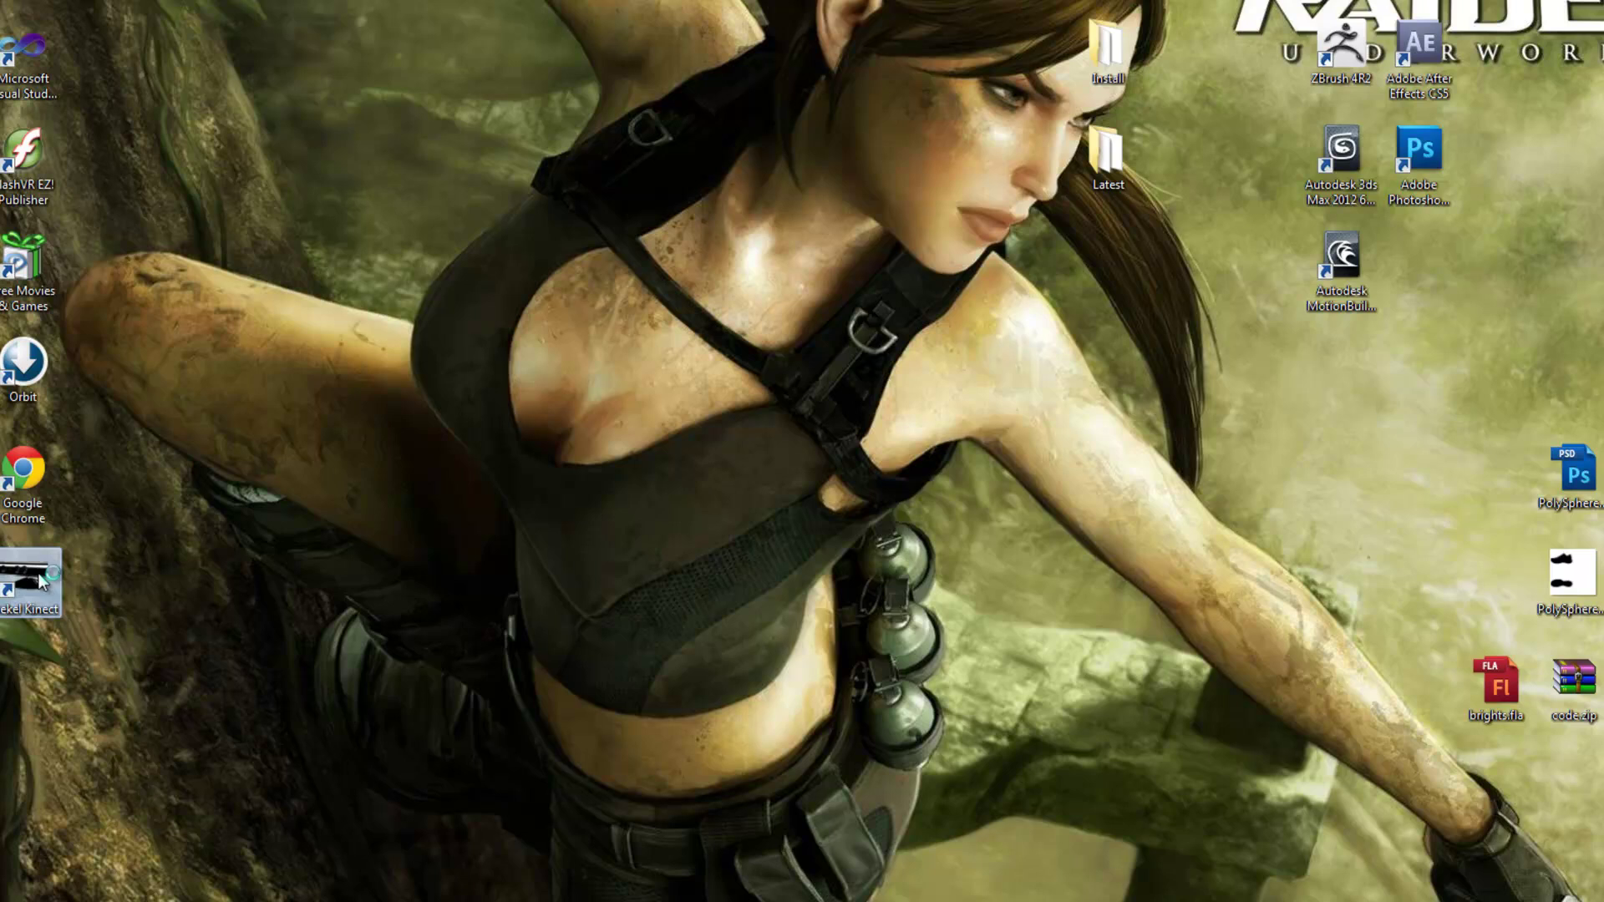
Step: Launch Brekel Kinect, return to MotionBuilder and bring the Brekel Kinect device online
{"action": "double_click", "coordinate": [42, 579]}
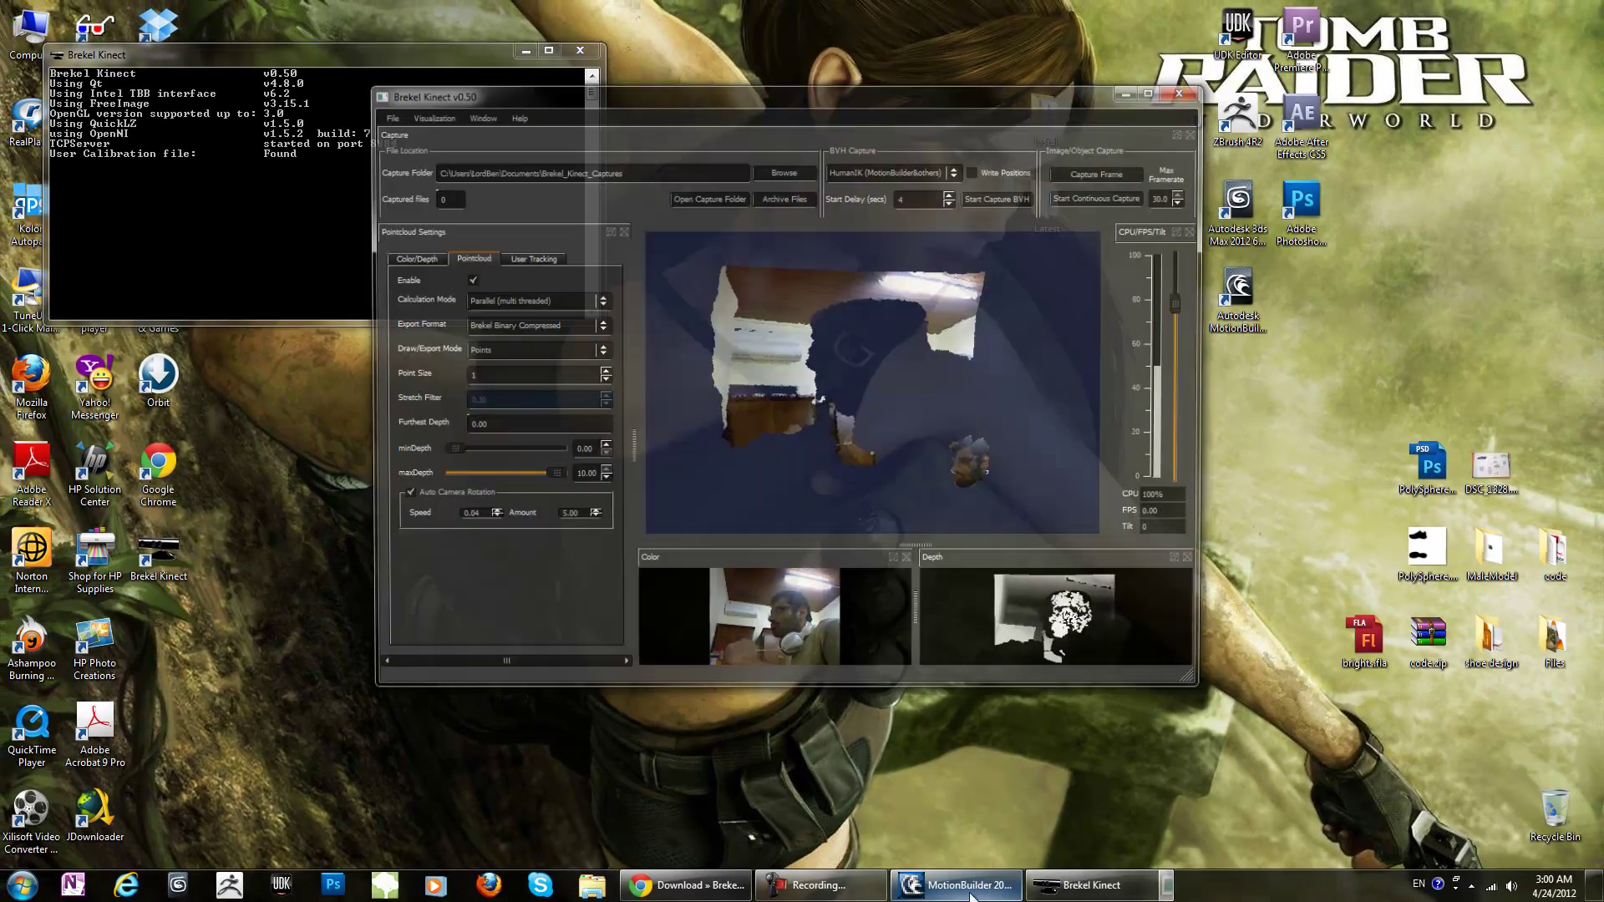
{"action": "left_click", "coordinate": [961, 887]}
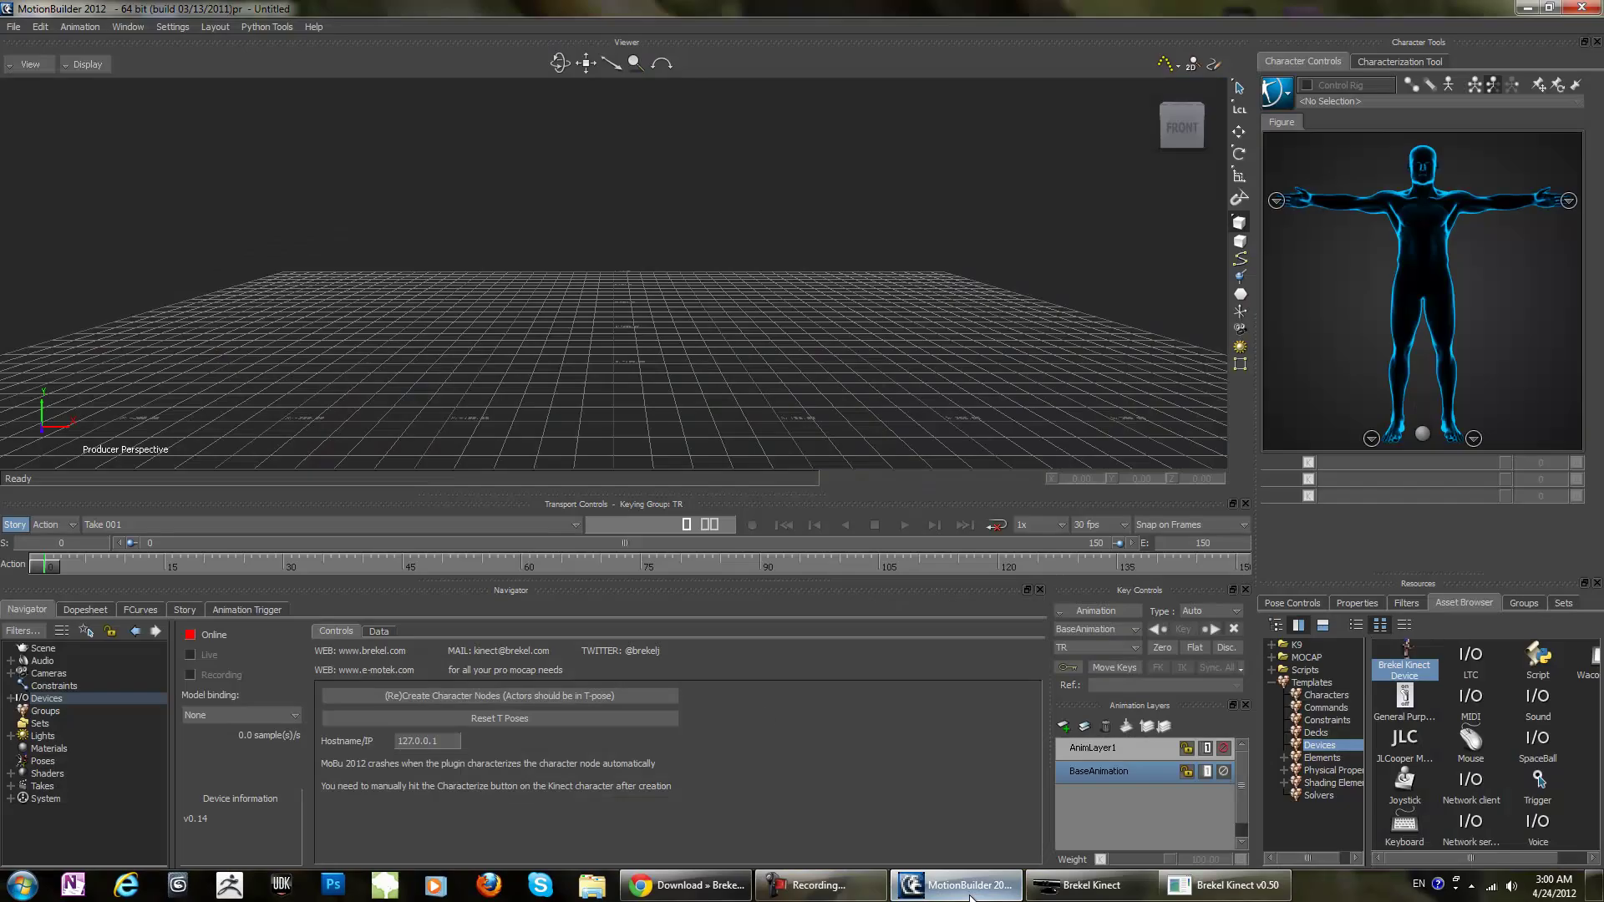
{"action": "left_click", "coordinate": [191, 635]}
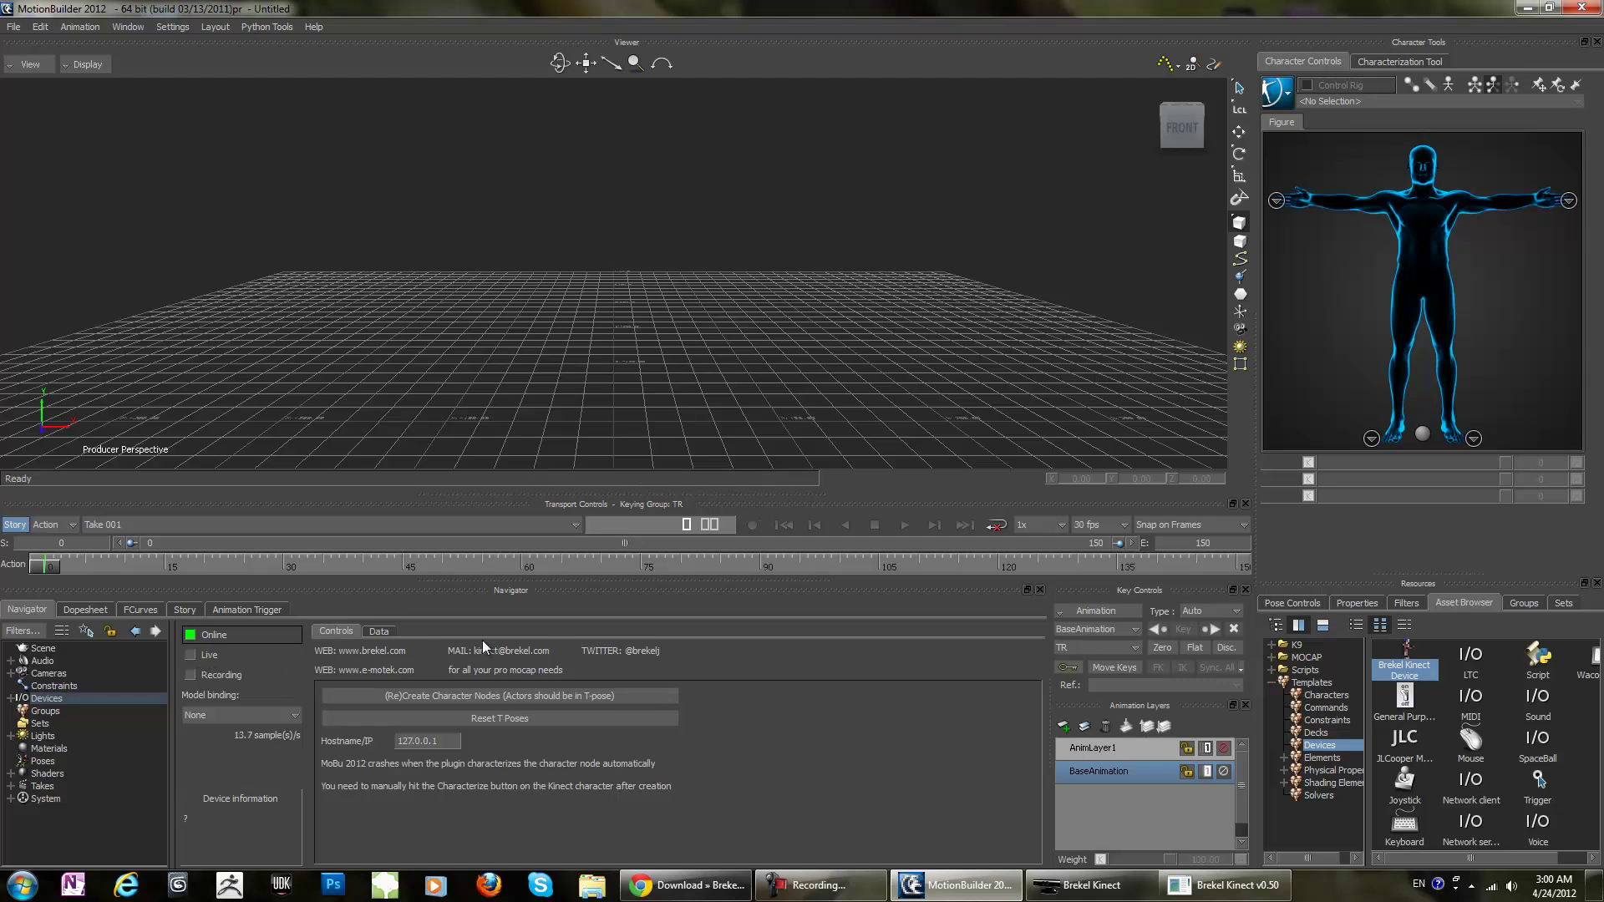
Step: Create a model binding for the Kinect device and turn on its Live mode
{"action": "left_click", "coordinate": [227, 710]}
{"action": "left_click", "coordinate": [222, 746]}
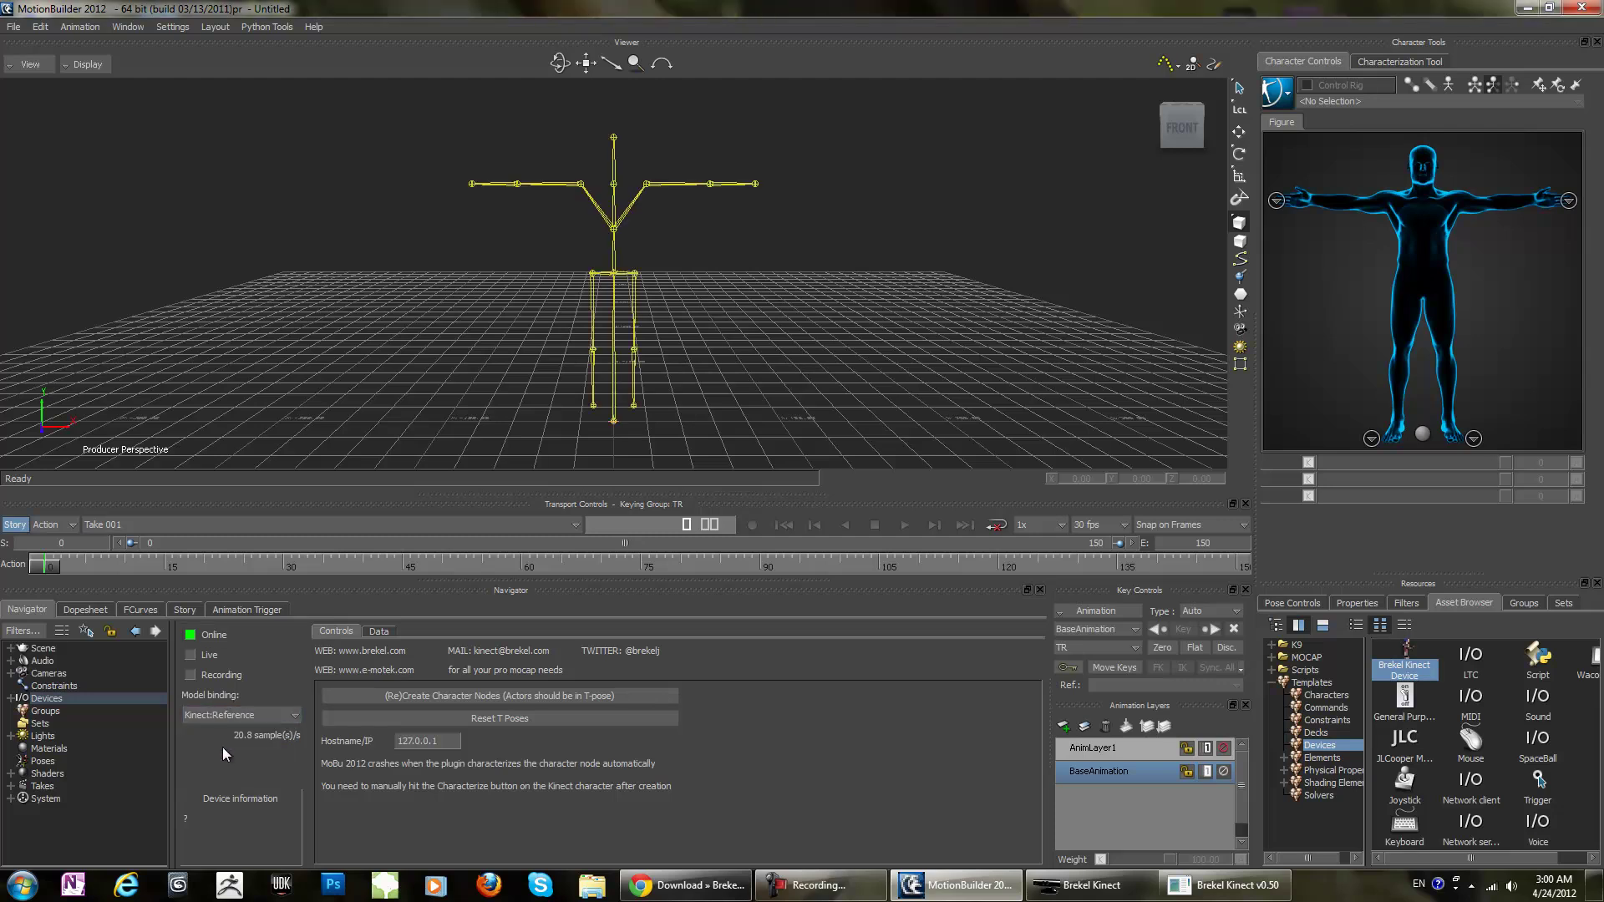
{"action": "left_click", "coordinate": [192, 656]}
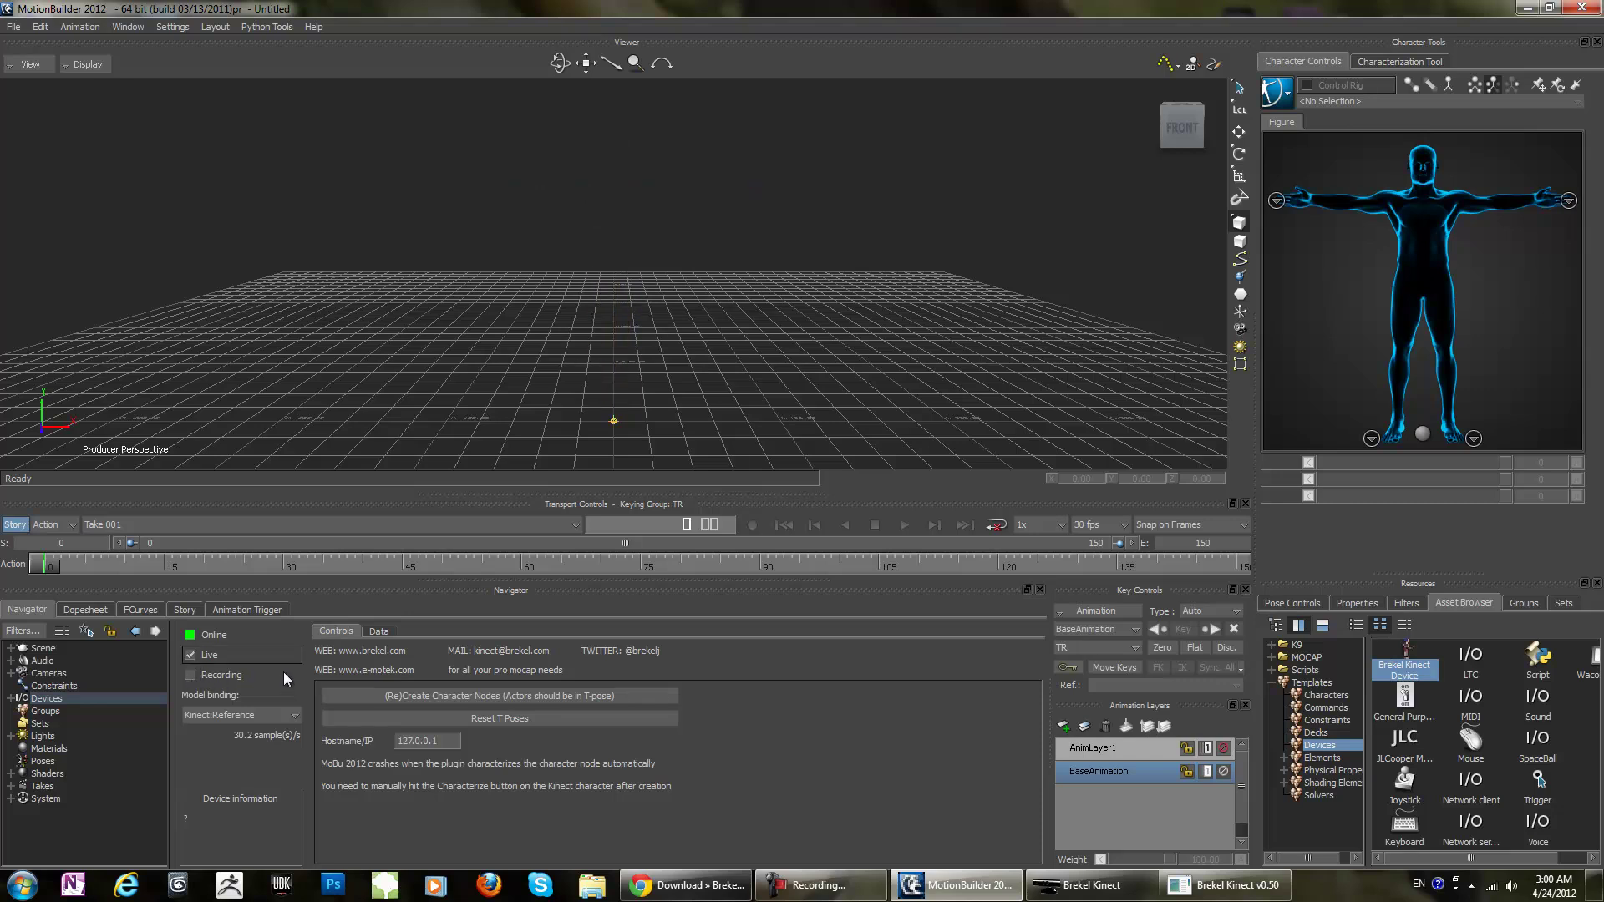
Step: Bring up the Brekel Kinect console and capture windows over MotionBuilder and move the capture window aside to check user calibration and tracking
{"action": "left_click", "coordinate": [1086, 885]}
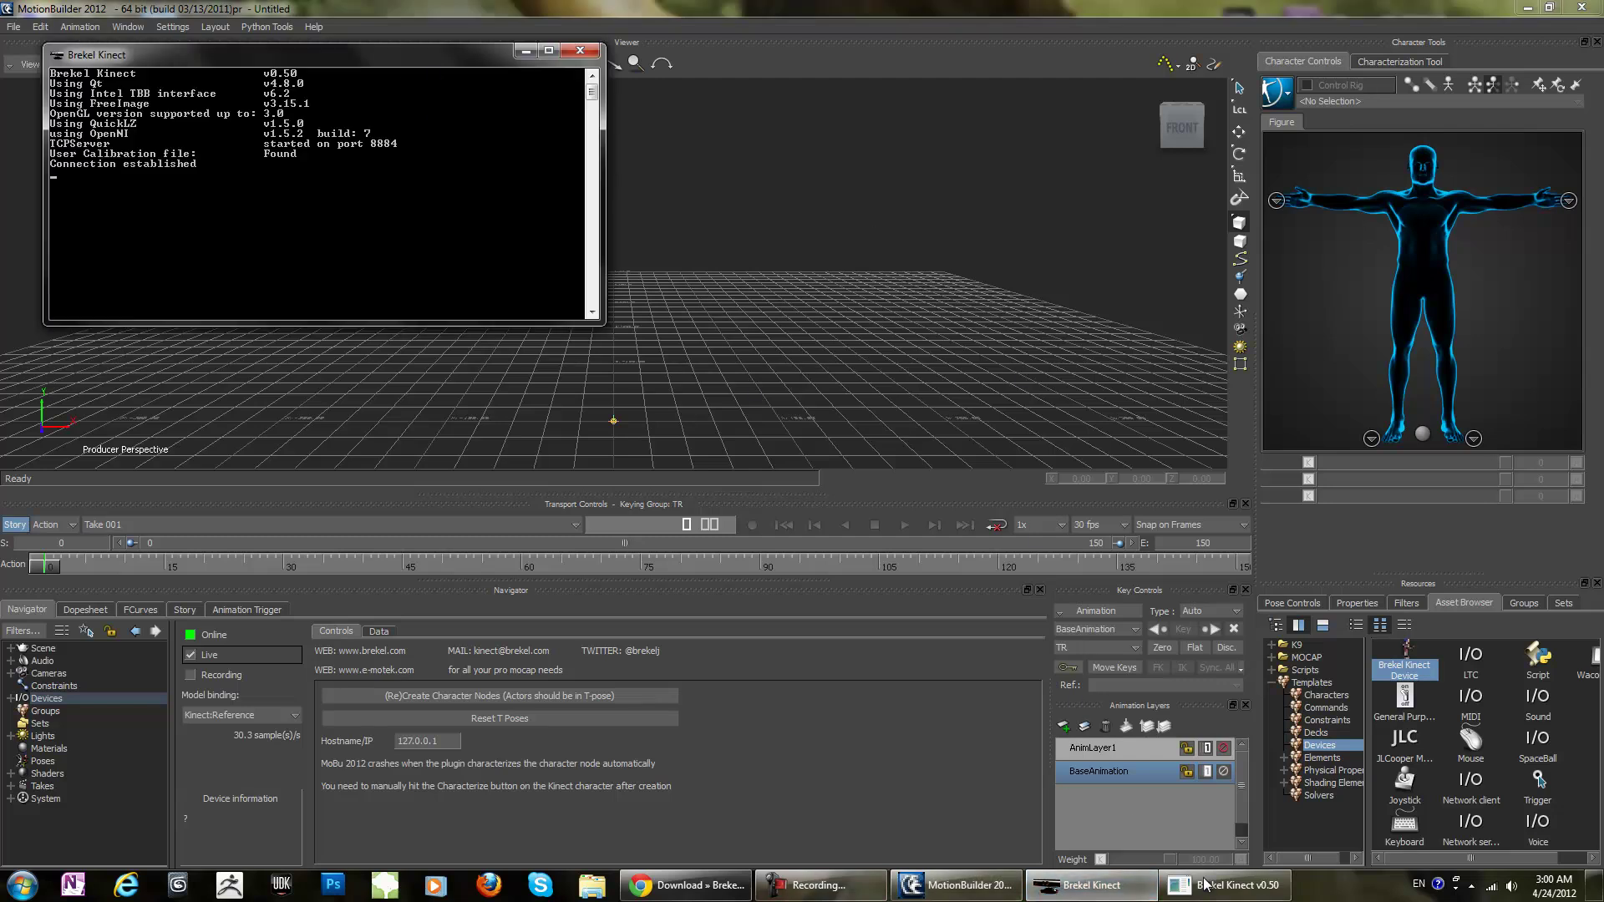
{"action": "left_click", "coordinate": [1204, 884]}
{"action": "left_click_drag", "start_coordinate": [859, 108], "coordinate": [1195, 200]}
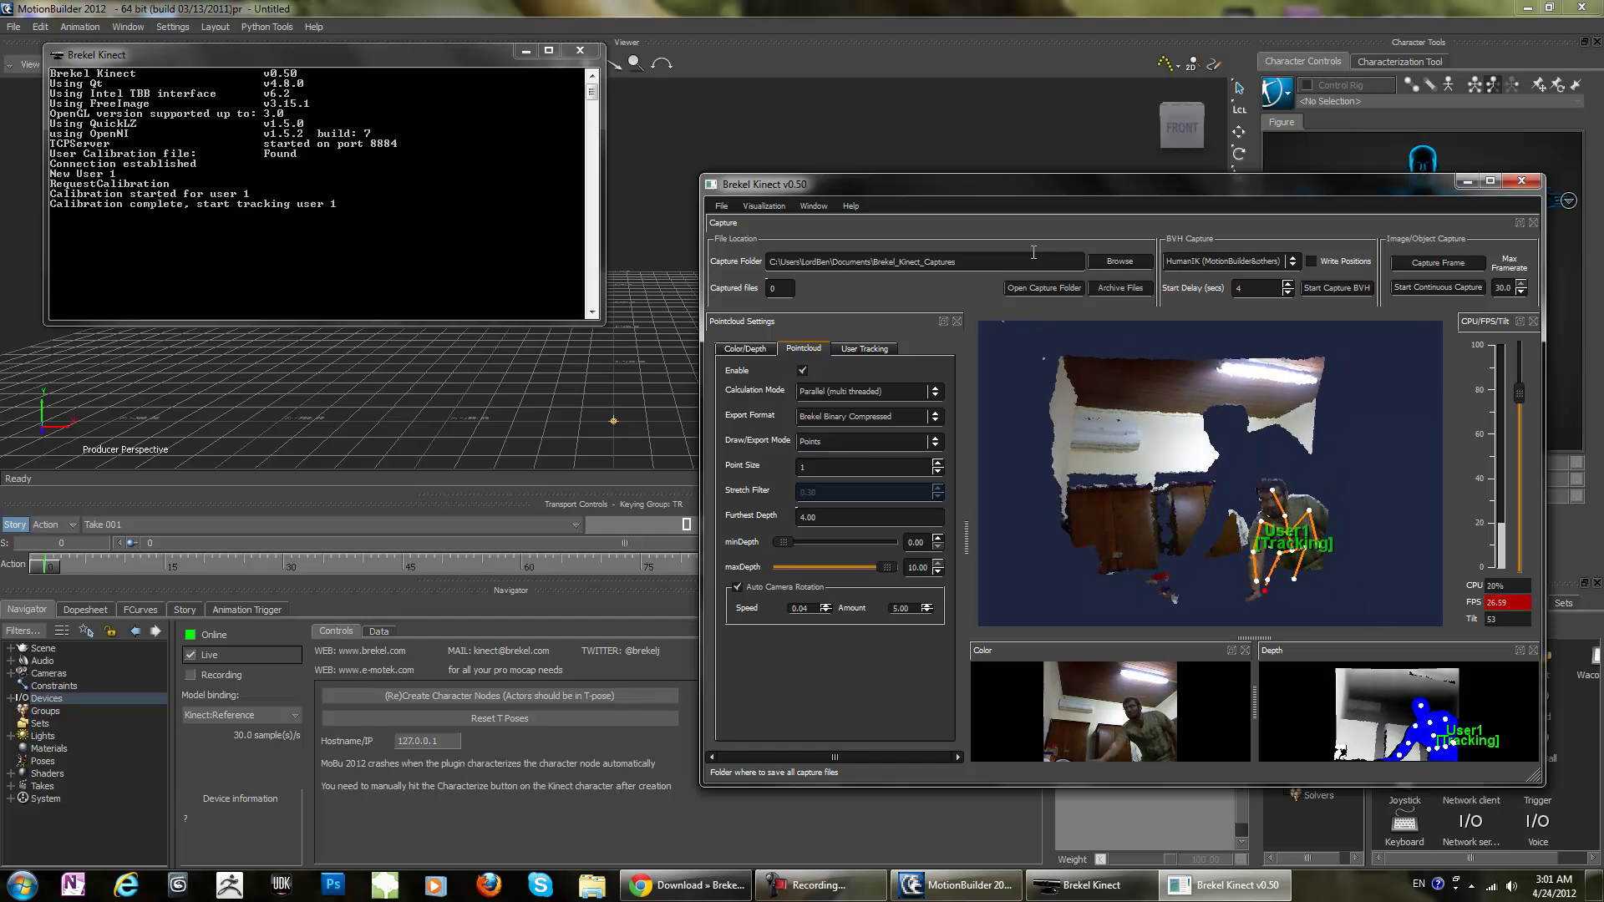
{"action": "left_click", "coordinate": [1101, 41]}
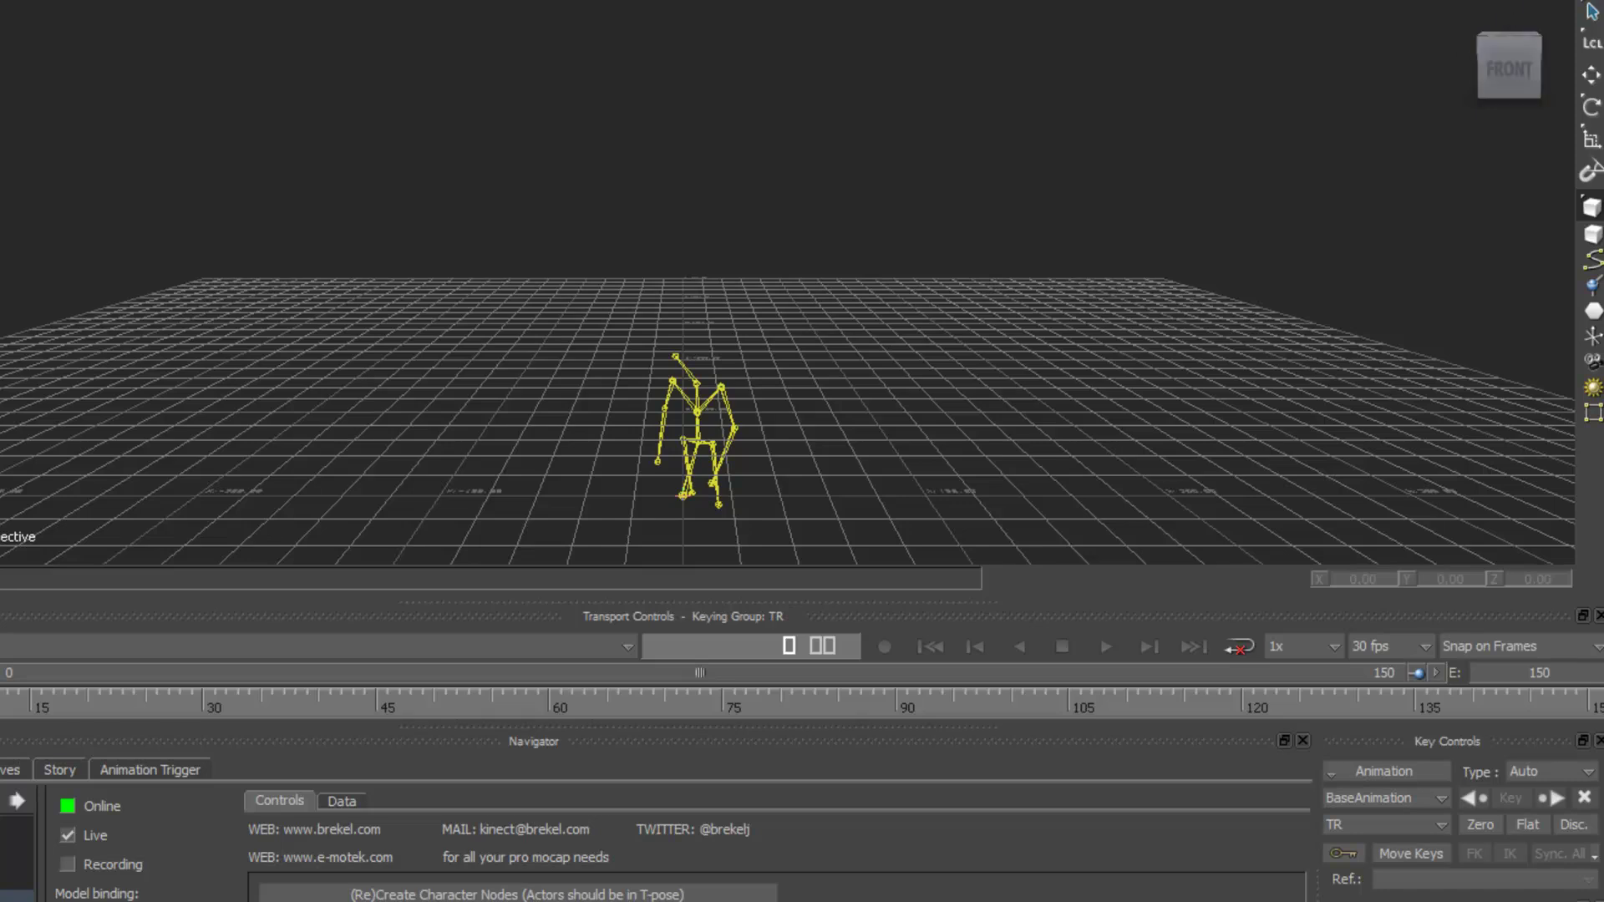
Step: Compare the live skeleton in MotionBuilder with Brekel Kinect's tracking view, and close Brekel Kinect
{"action": "key", "text": "alt+Tab"}
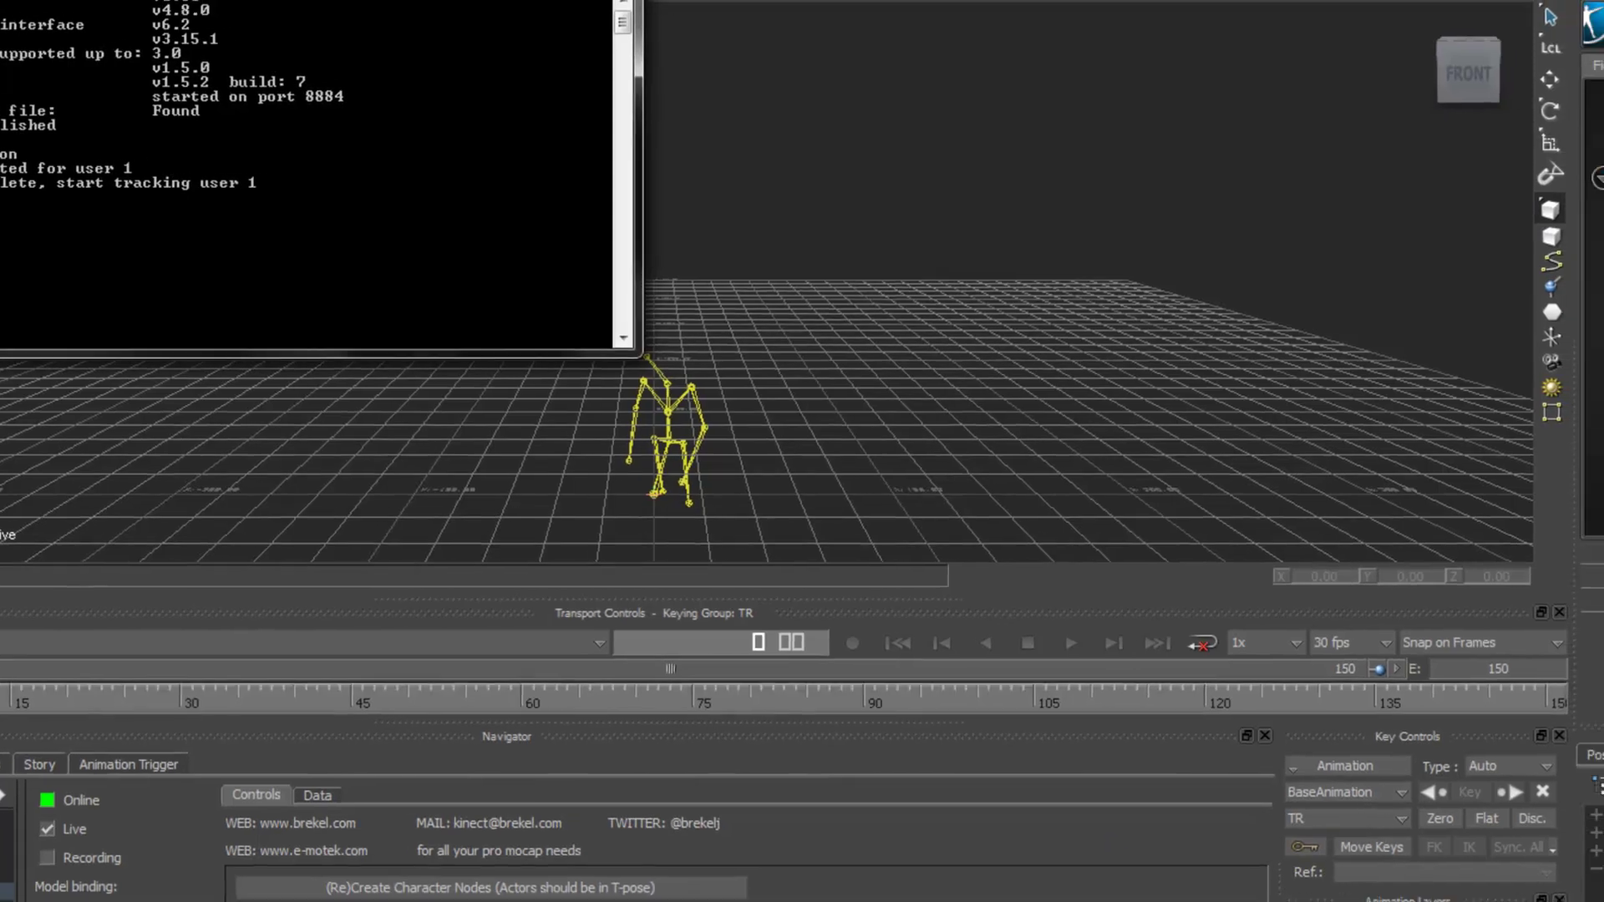
{"action": "key", "text": "alt+Tab"}
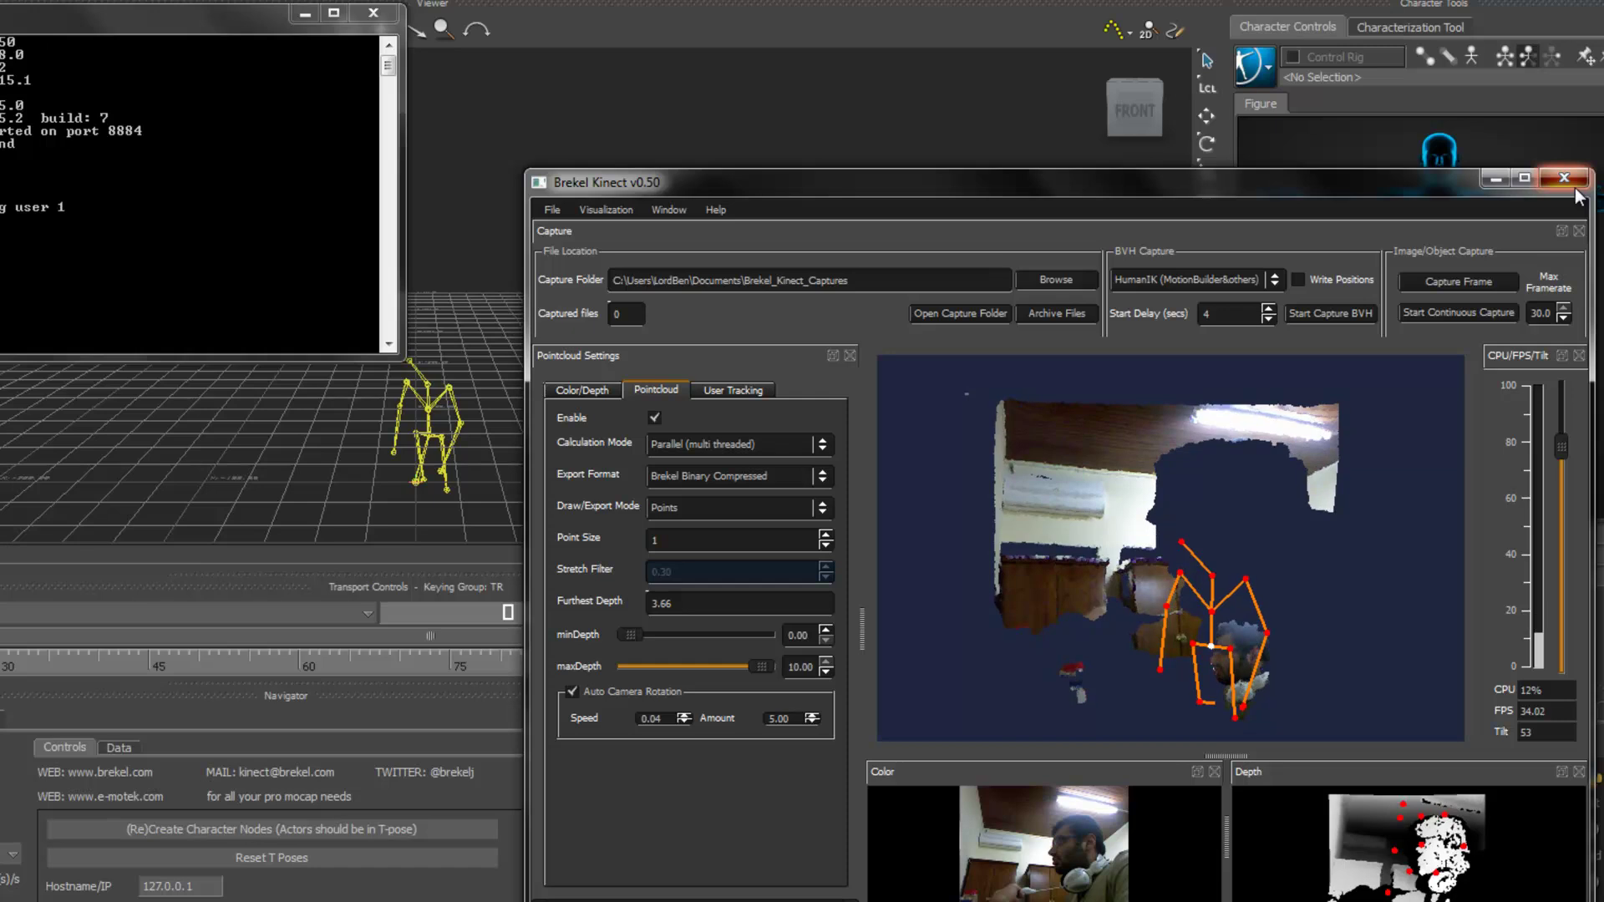
{"action": "key", "text": "alt+Tab"}
{"action": "key", "text": "alt+Tab"}
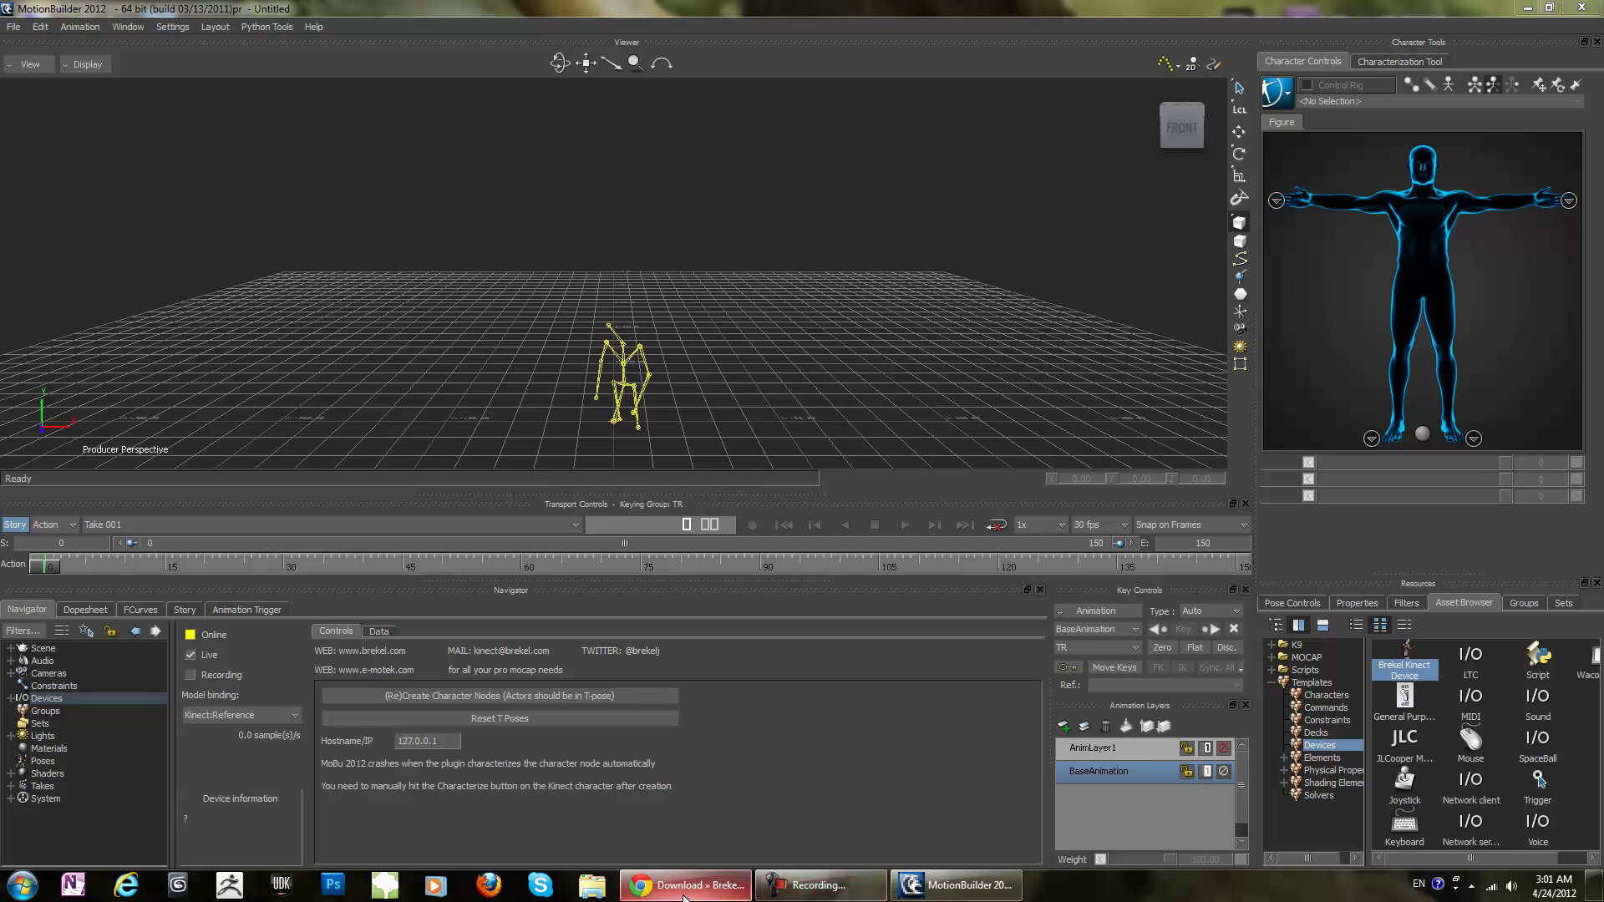
{"action": "mouse_move", "coordinate": [683, 896]}
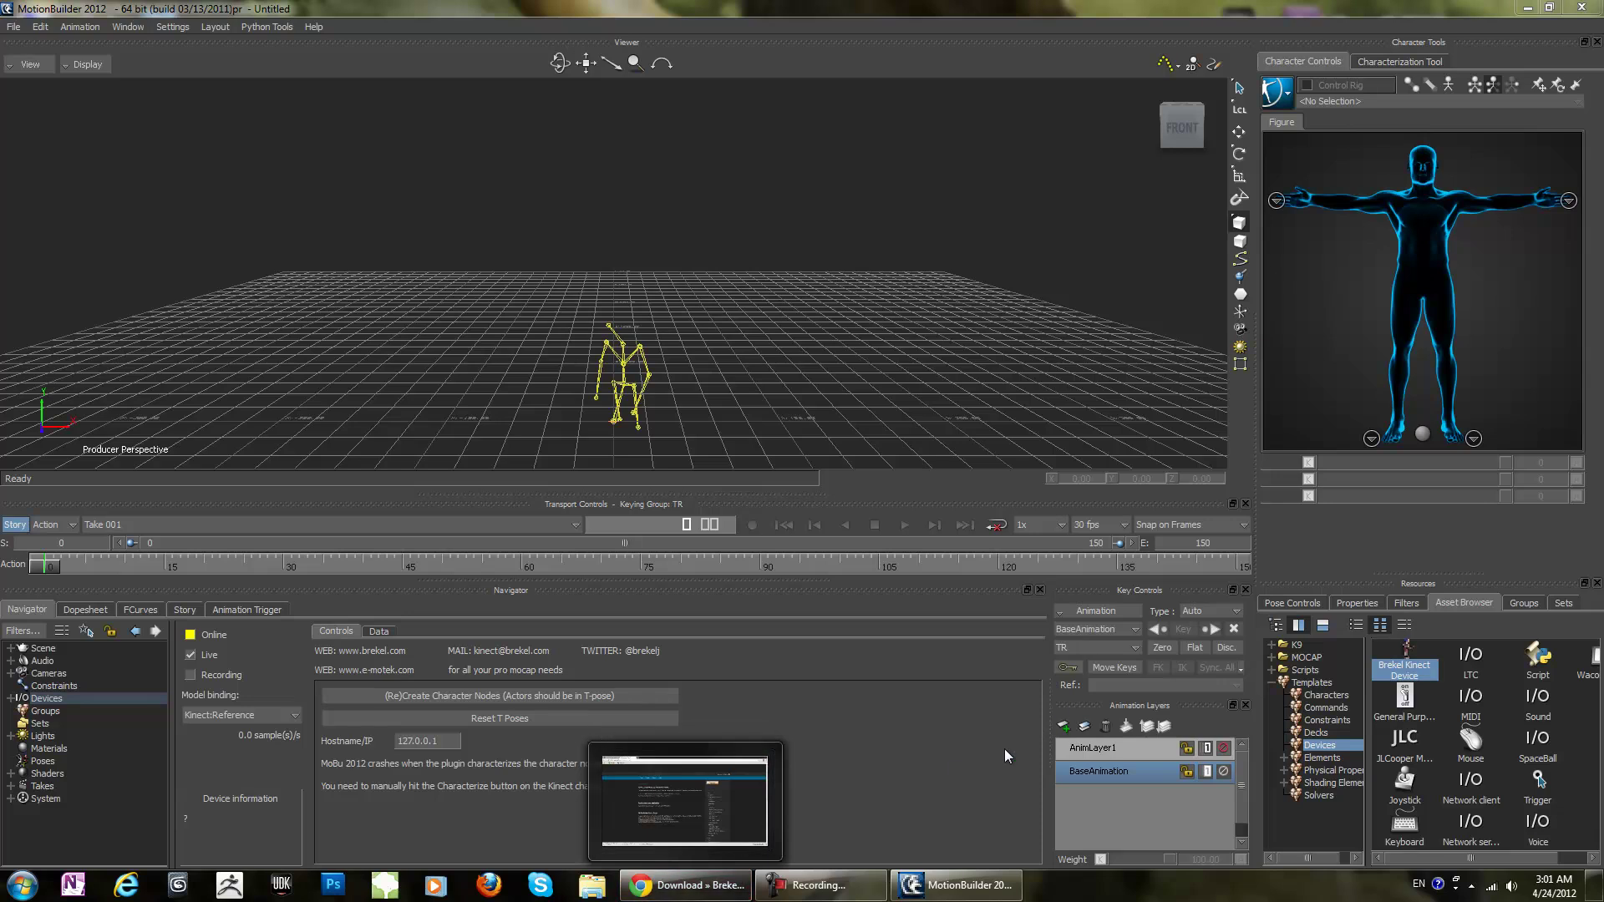
{"action": "left_click", "coordinate": [1581, 6]}
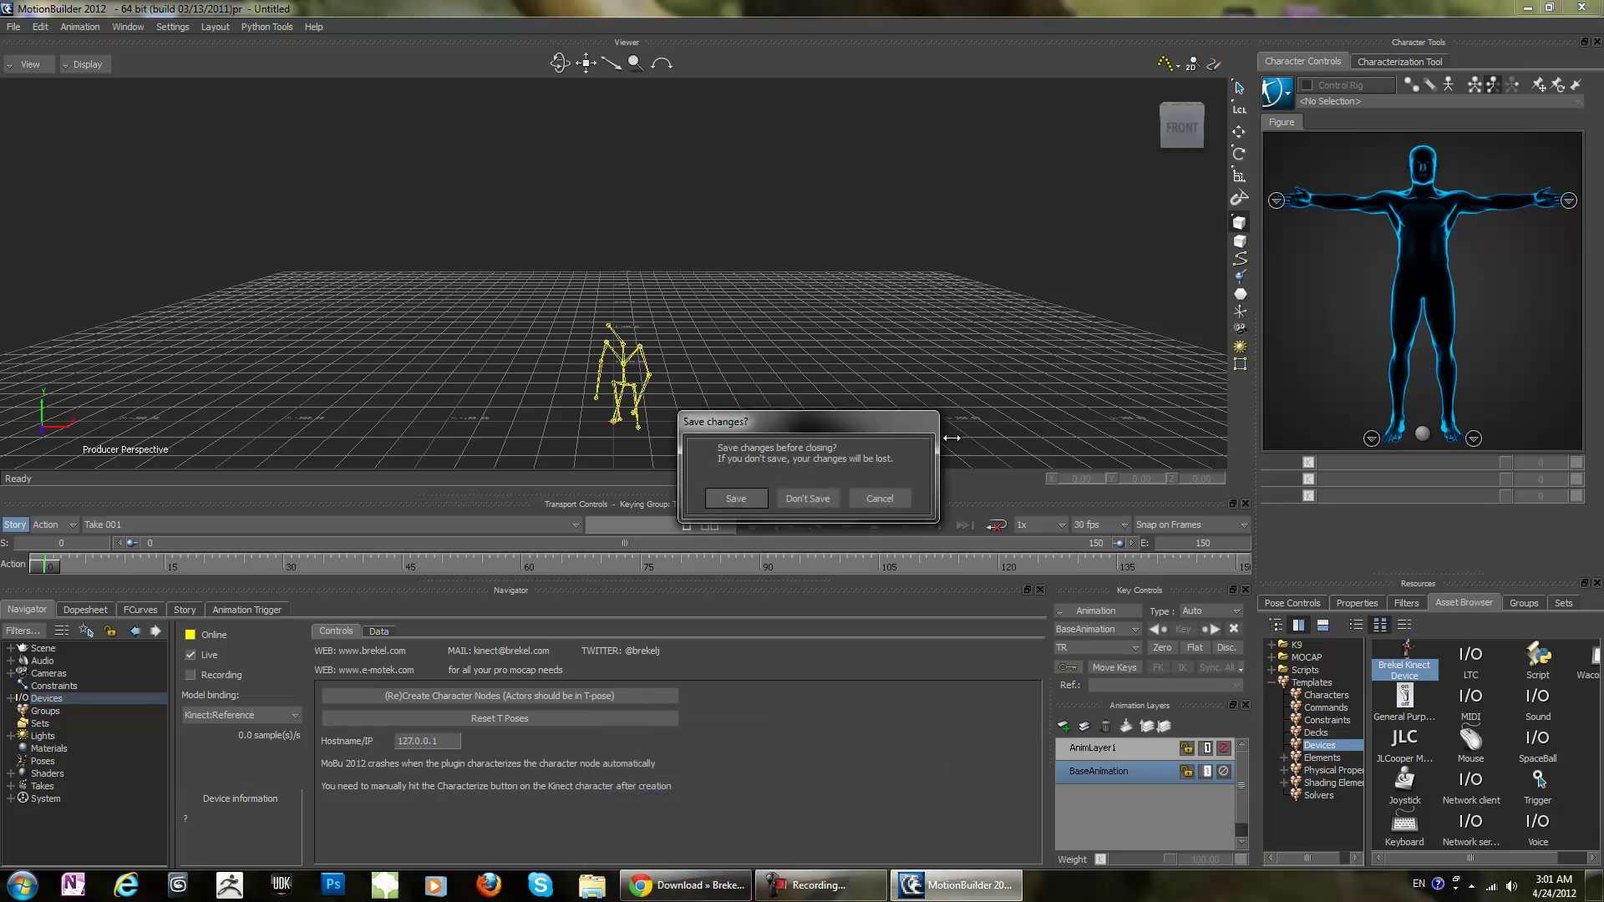
{"action": "left_click", "coordinate": [877, 498]}
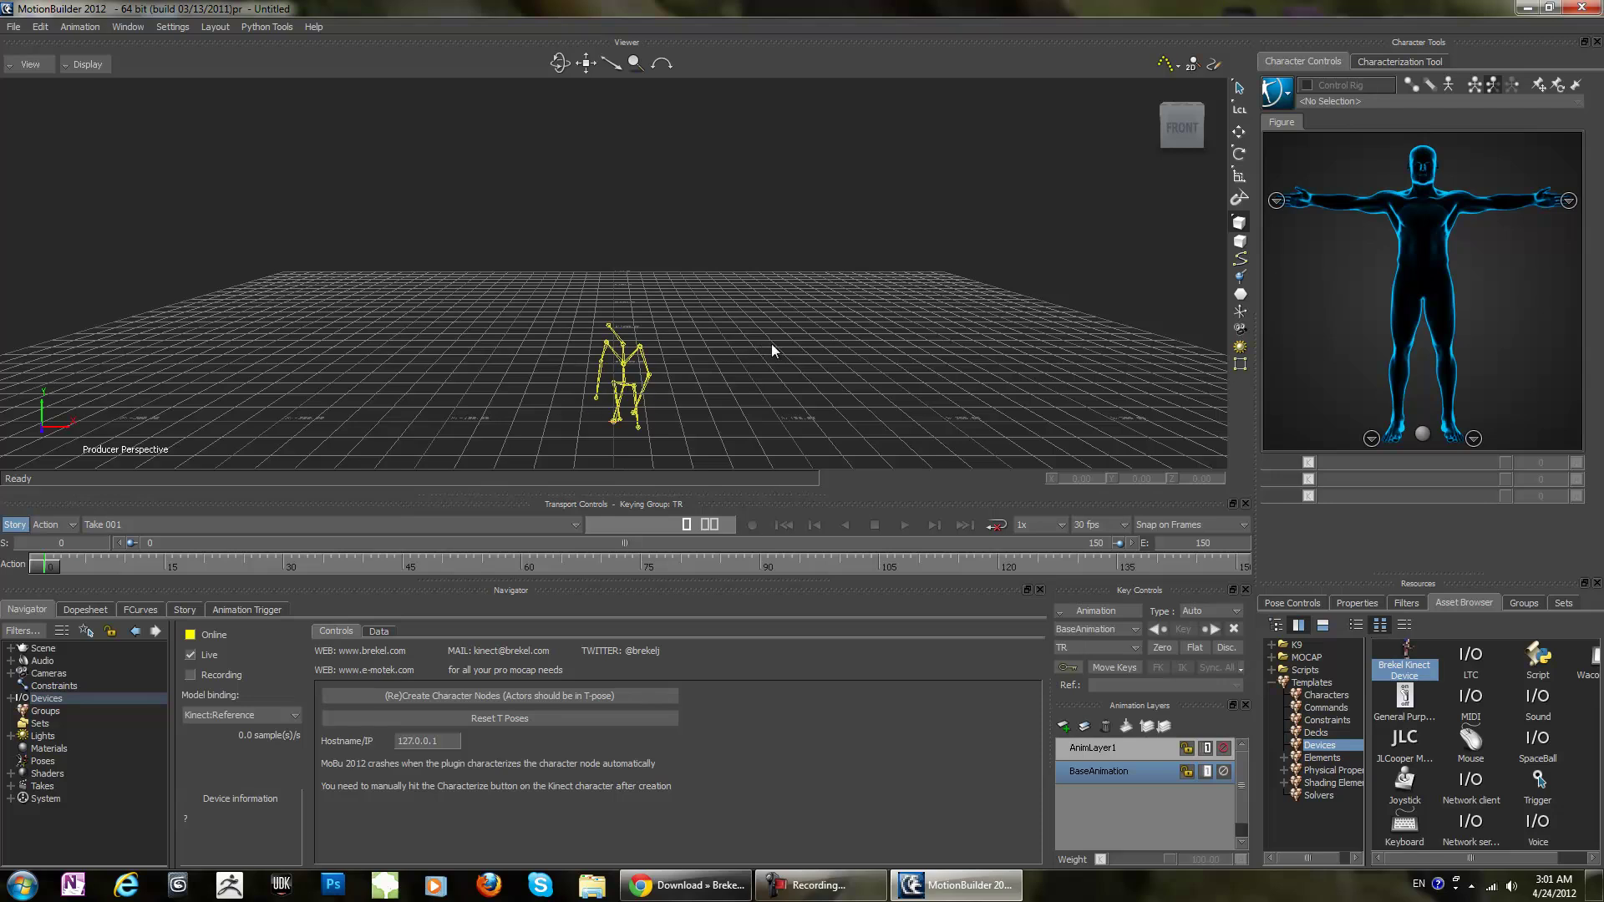
Step: Close MotionBuilder without saving the scene
{"action": "left_click", "coordinate": [1582, 7]}
{"action": "left_click", "coordinate": [809, 499]}
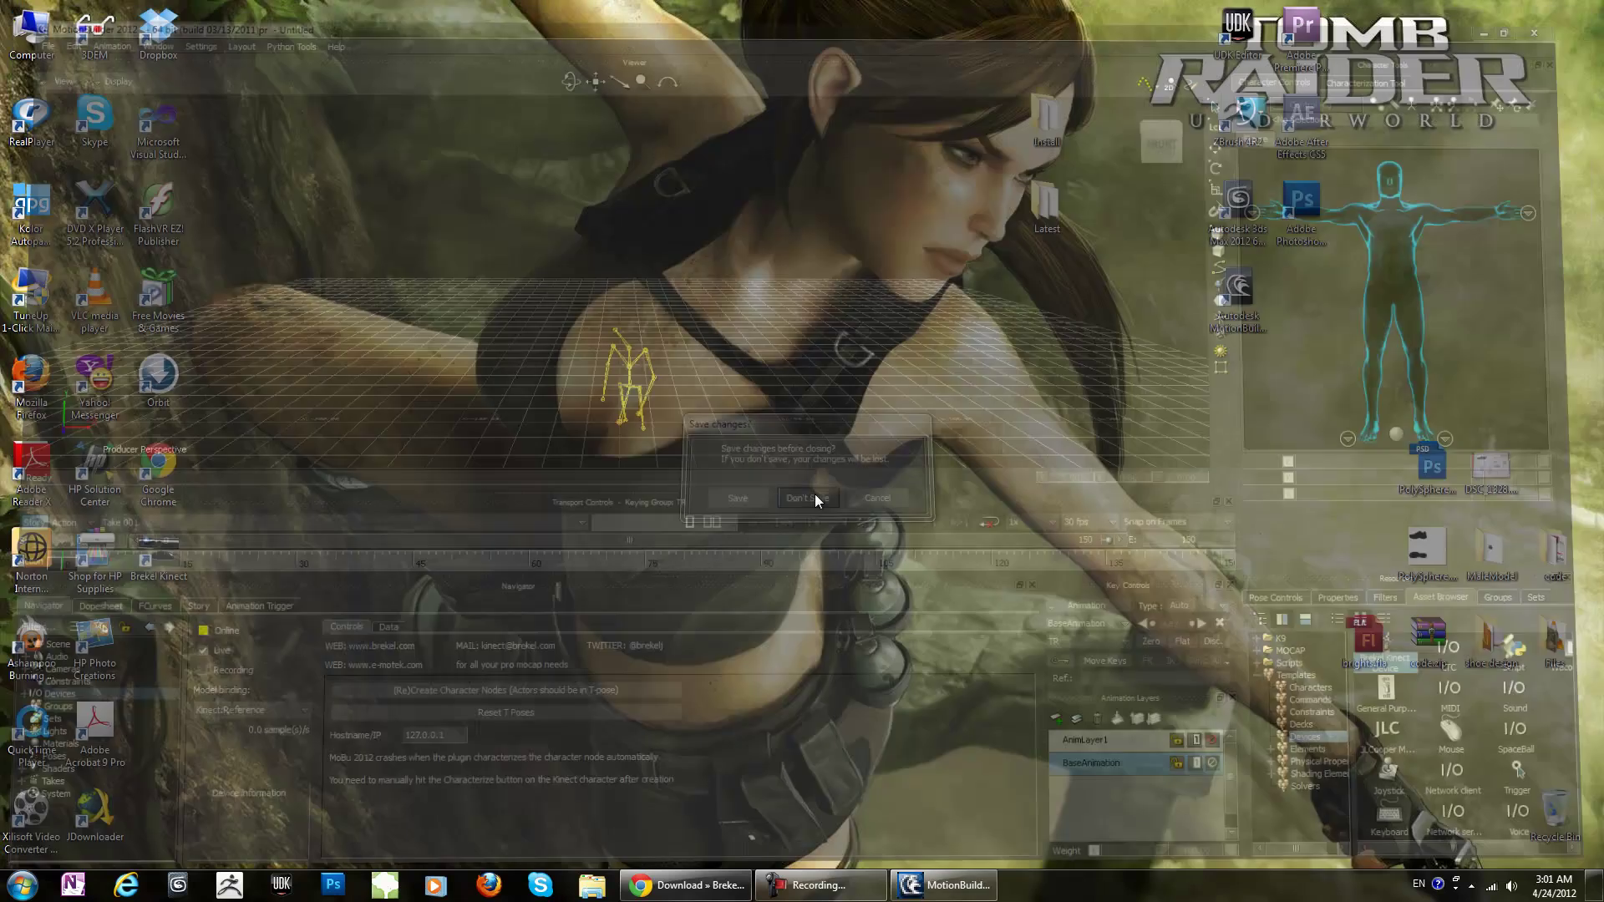